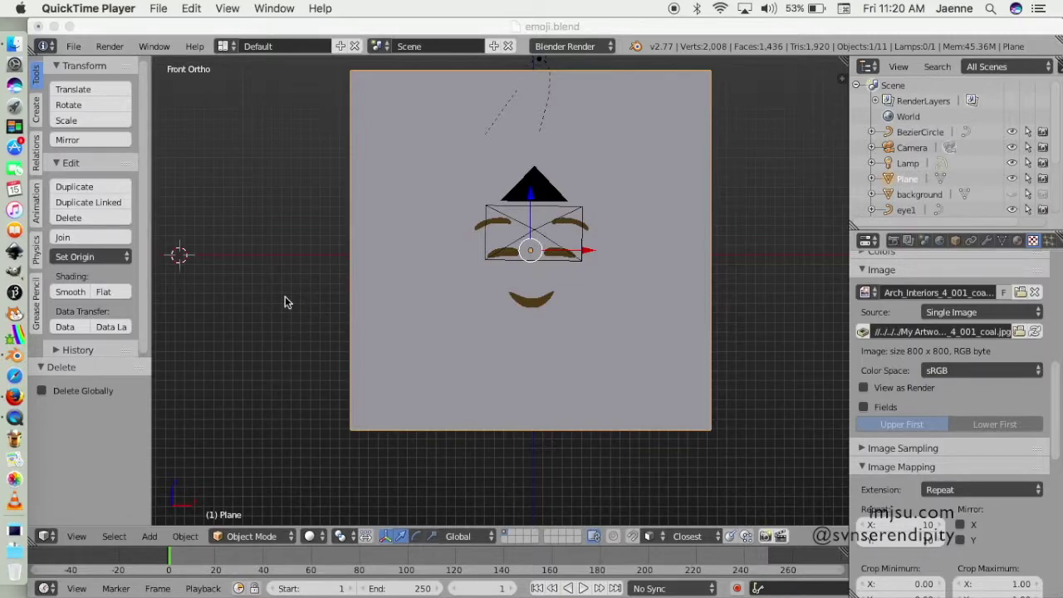
Activate the Blender window and orbit to view the emoji face at an angle.
{"action": "left_click", "coordinate": [306, 338]}
{"action": "left_click", "coordinate": [645, 31]}
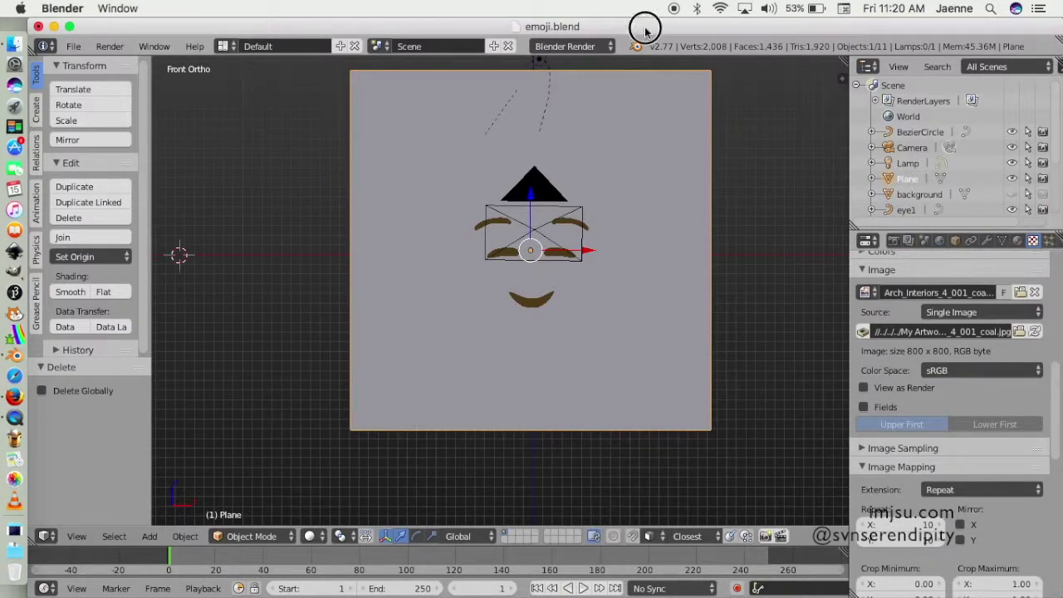
{"action": "middle_click_drag", "start_coordinate": [288, 293], "coordinate": [453, 274]}
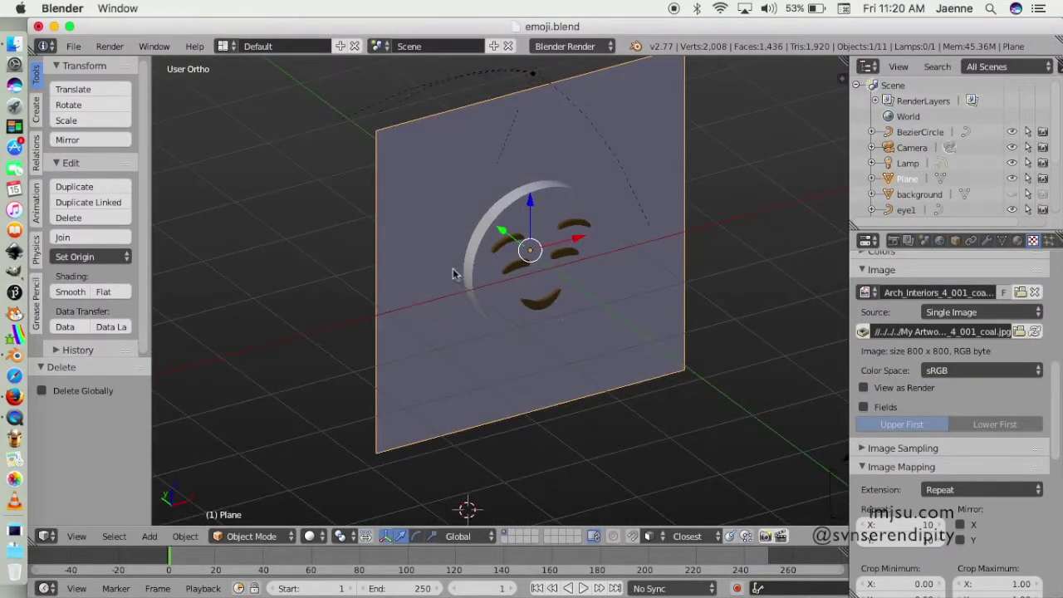
{"action": "scroll", "coordinate": [443, 337], "scroll_direction": "down", "scroll_amount": 2}
{"action": "scroll", "coordinate": [444, 337], "scroll_direction": "up", "scroll_amount": 2}
{"action": "middle_click_drag", "start_coordinate": [593, 307], "coordinate": [591, 311]}
{"action": "scroll", "coordinate": [591, 311], "scroll_direction": "up", "scroll_amount": 3}
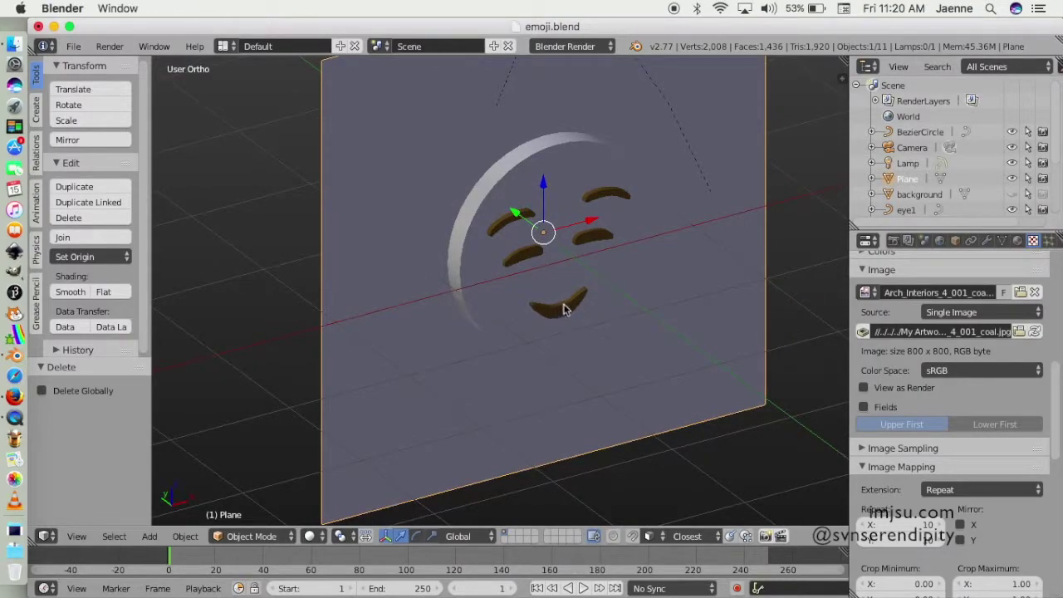
Select the mouth, eye and eyebrow pieces of the face in turn.
{"action": "right_click", "coordinate": [563, 310]}
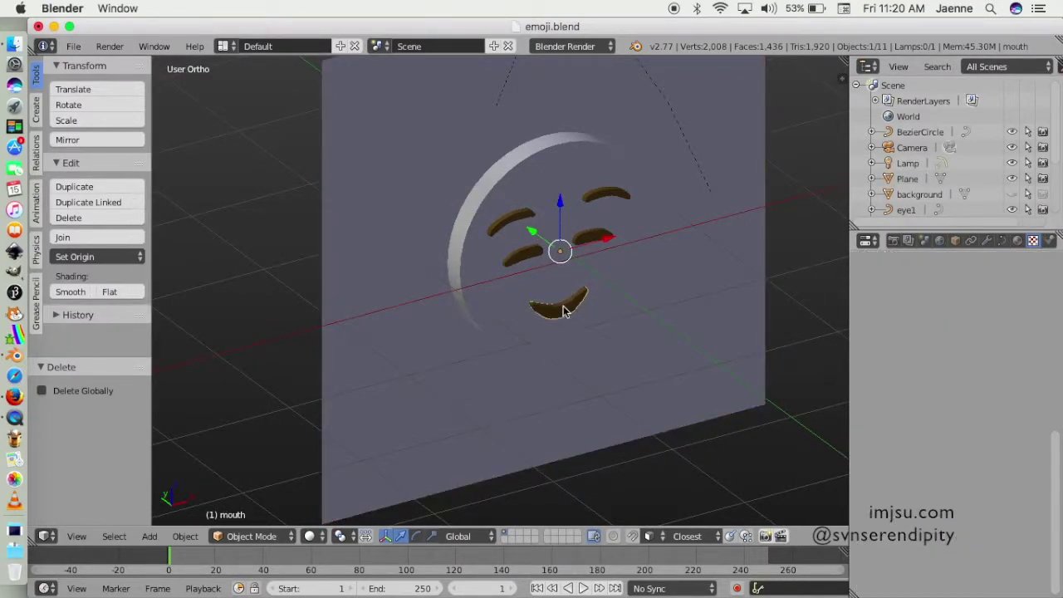
{"action": "right_click", "coordinate": [593, 236]}
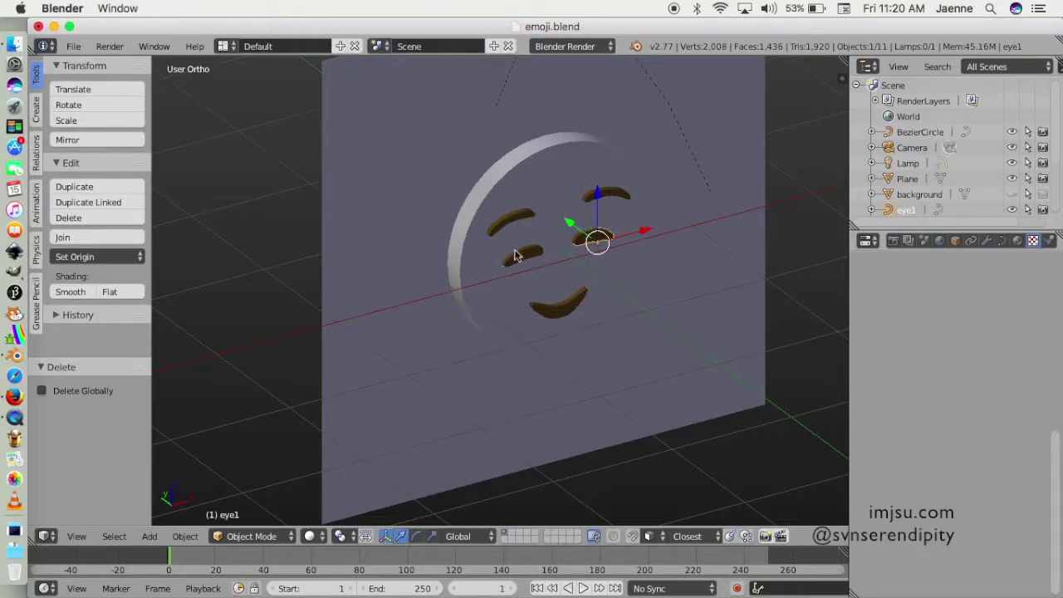
{"action": "scroll", "coordinate": [541, 248], "scroll_direction": "up", "scroll_amount": 2}
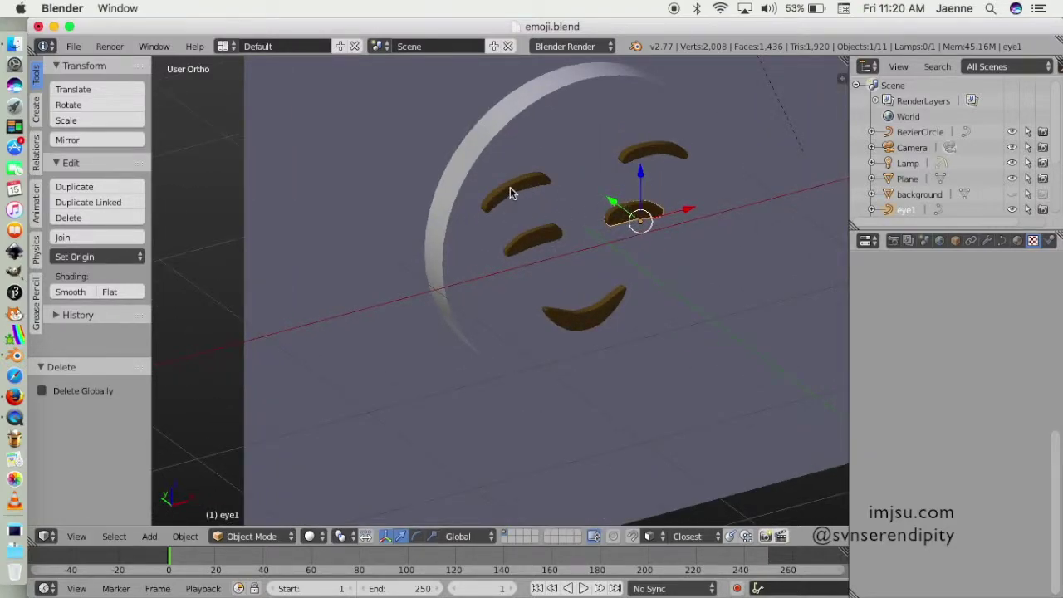
{"action": "right_click", "coordinate": [509, 190]}
{"action": "right_click", "coordinate": [534, 237]}
{"action": "right_click", "coordinate": [598, 317]}
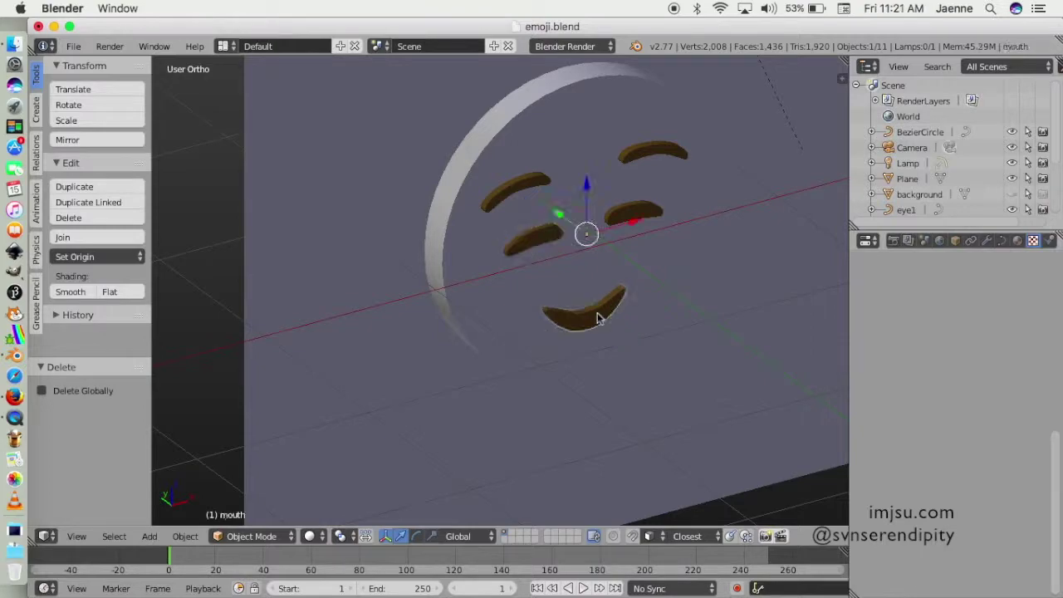
{"action": "scroll", "coordinate": [468, 307], "scroll_direction": "down", "scroll_amount": 3}
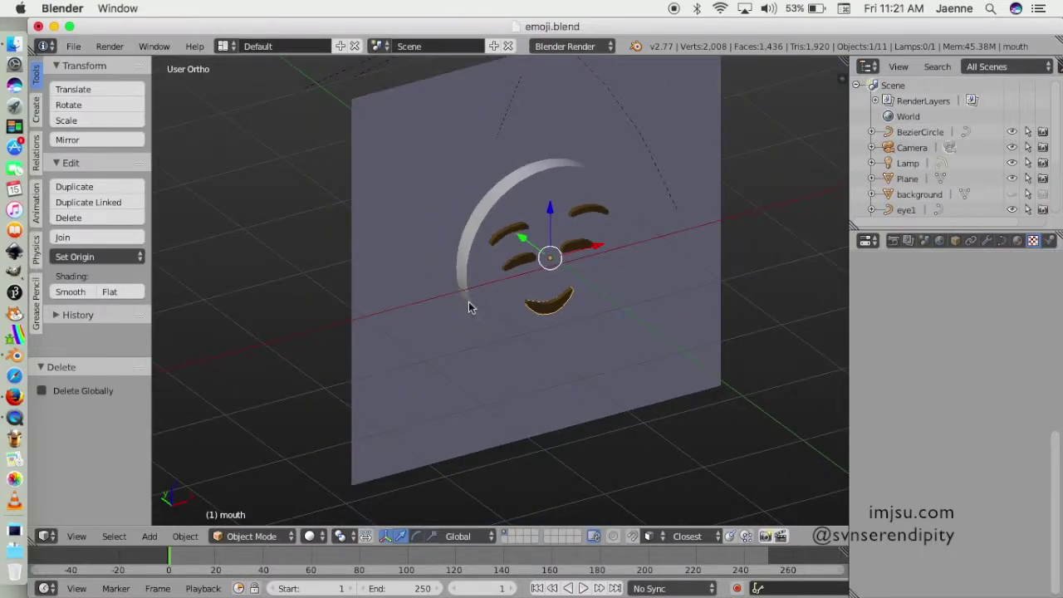
{"action": "scroll", "coordinate": [468, 307], "scroll_direction": "up", "scroll_amount": 1}
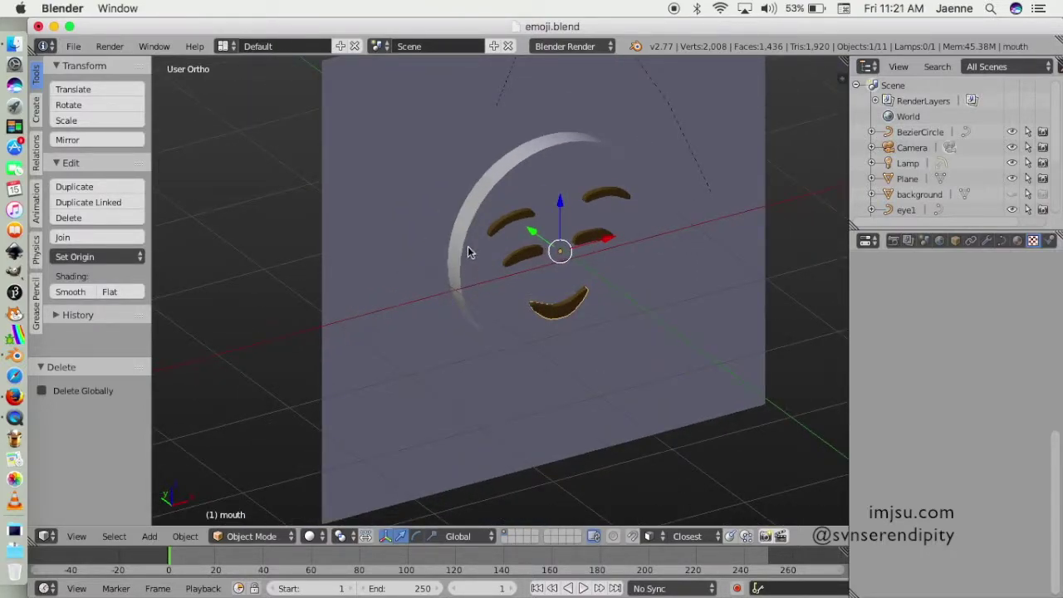
{"action": "scroll", "coordinate": [462, 252], "scroll_direction": "up", "scroll_amount": 2}
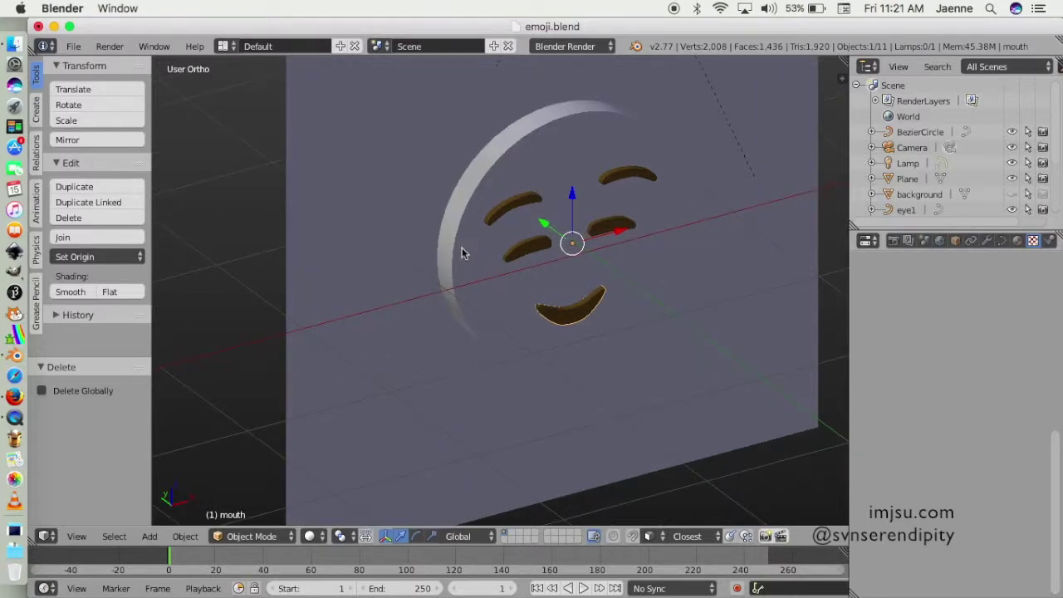
{"action": "scroll", "coordinate": [462, 251], "scroll_direction": "down", "scroll_amount": 3}
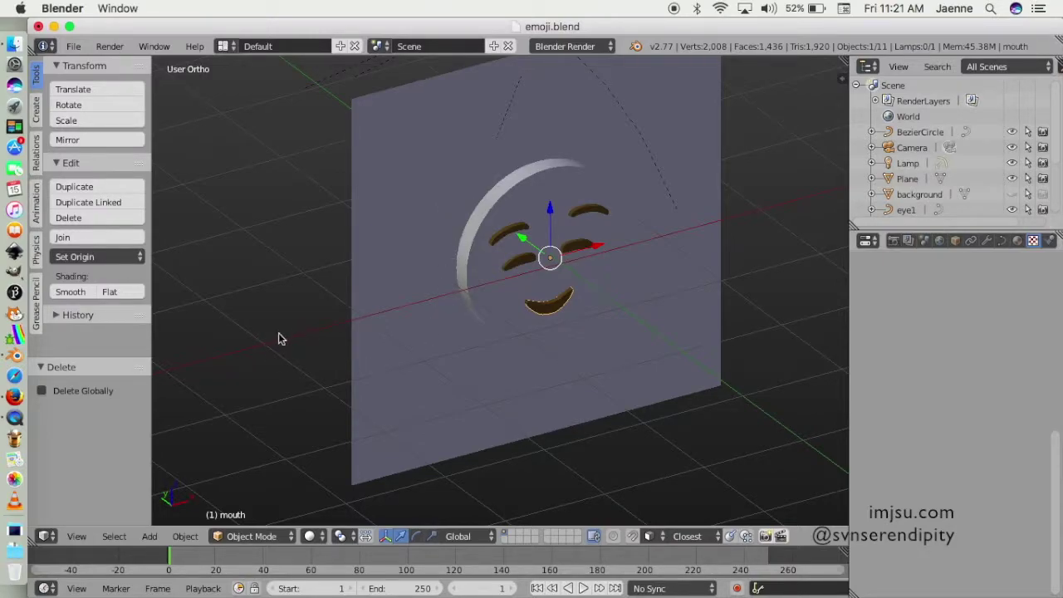
Orbit around the emoji plane, then return to the front orthographic view.
{"action": "mouse_move", "coordinate": [278, 332]}
{"action": "middle_mouse_down"}
{"action": "mouse_move", "coordinate": [311, 360]}
{"action": "mouse_move", "coordinate": [540, 320]}
{"action": "mouse_move", "coordinate": [380, 343]}
{"action": "mouse_move", "coordinate": [297, 336]}
{"action": "mouse_move", "coordinate": [695, 221]}
{"action": "mouse_move", "coordinate": [632, 190]}
{"action": "middle_mouse_up"}
{"action": "scroll", "coordinate": [669, 232], "scroll_direction": "up", "scroll_amount": 3}
{"action": "scroll", "coordinate": [640, 238], "scroll_direction": "down", "scroll_amount": 5}
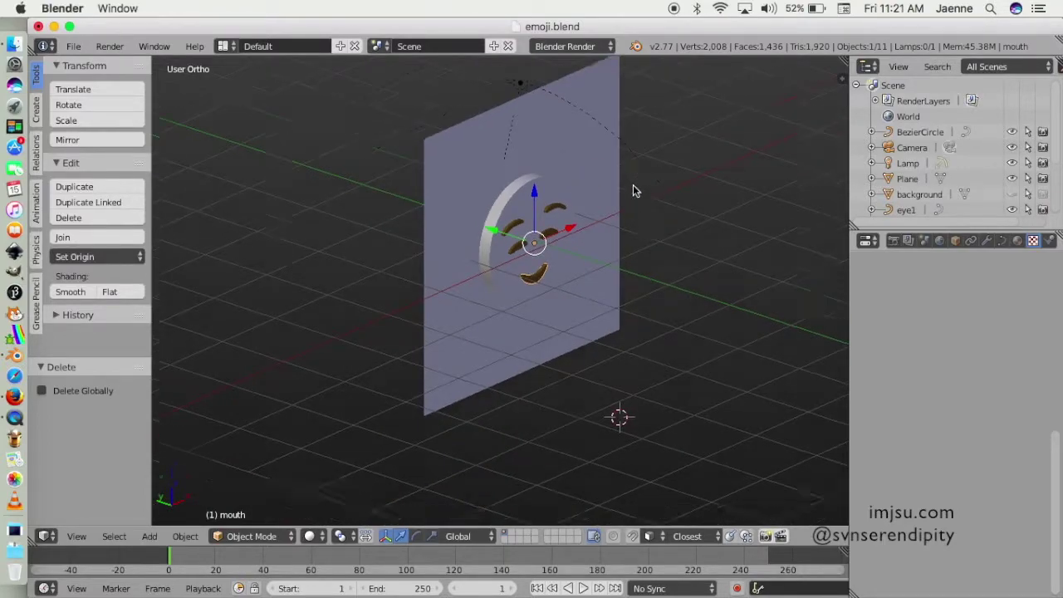
{"action": "scroll", "coordinate": [633, 191], "scroll_direction": "up", "scroll_amount": 2, "text": "shift"}
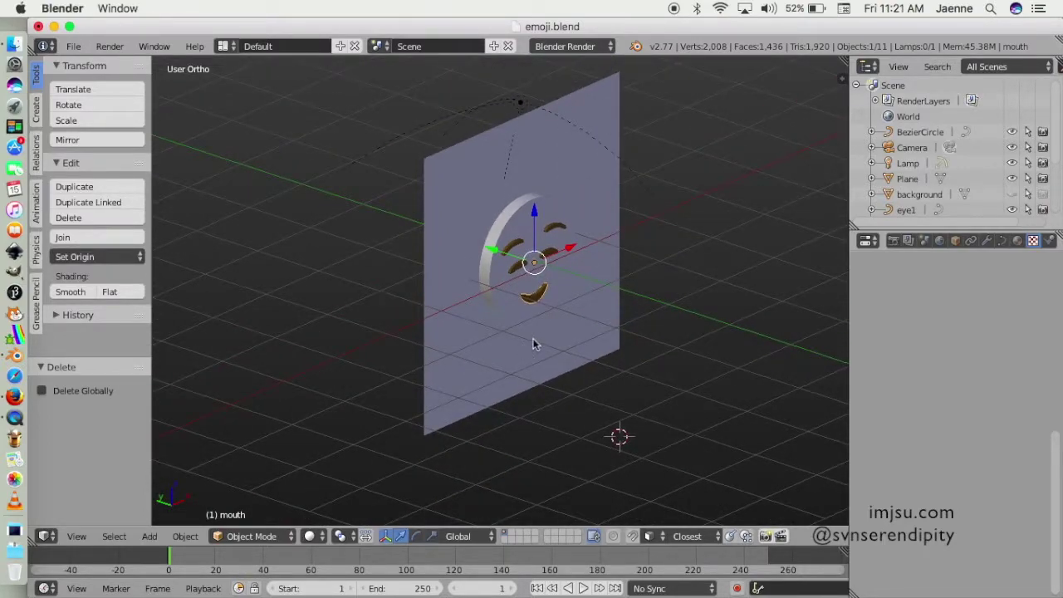
{"action": "key", "text": "KP_1"}
{"action": "scroll", "coordinate": [597, 185], "scroll_direction": "down", "scroll_amount": 1}
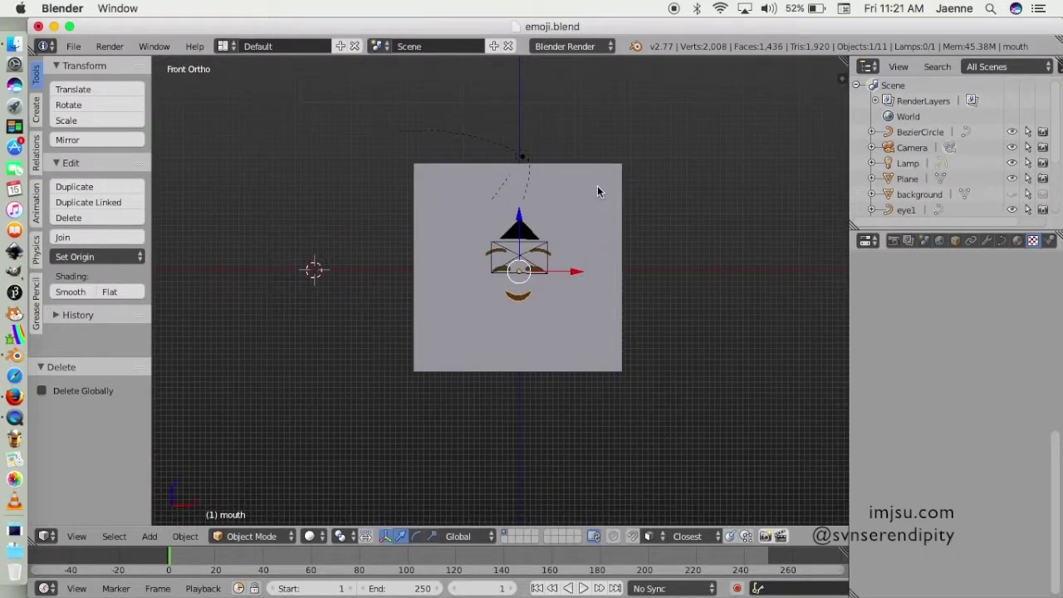
{"action": "scroll", "coordinate": [601, 184], "scroll_direction": "up", "scroll_amount": 2}
{"action": "middle_click_drag", "start_coordinate": [645, 194], "coordinate": [633, 213], "text": "shift"}
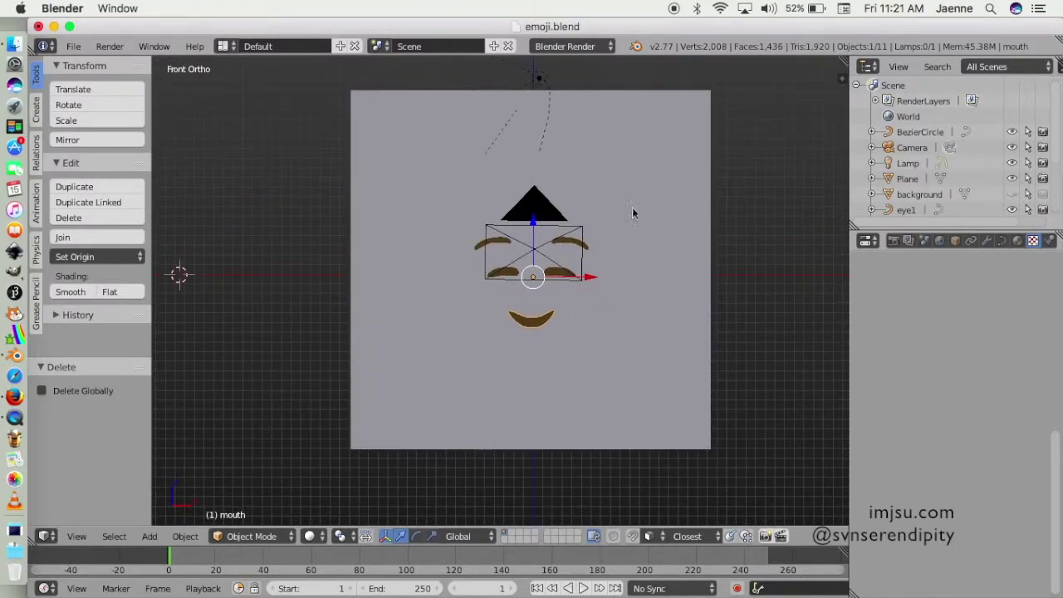
Add a view-aligned Bezier circle and move it to the face centre.
{"action": "key", "text": "shift+a"}
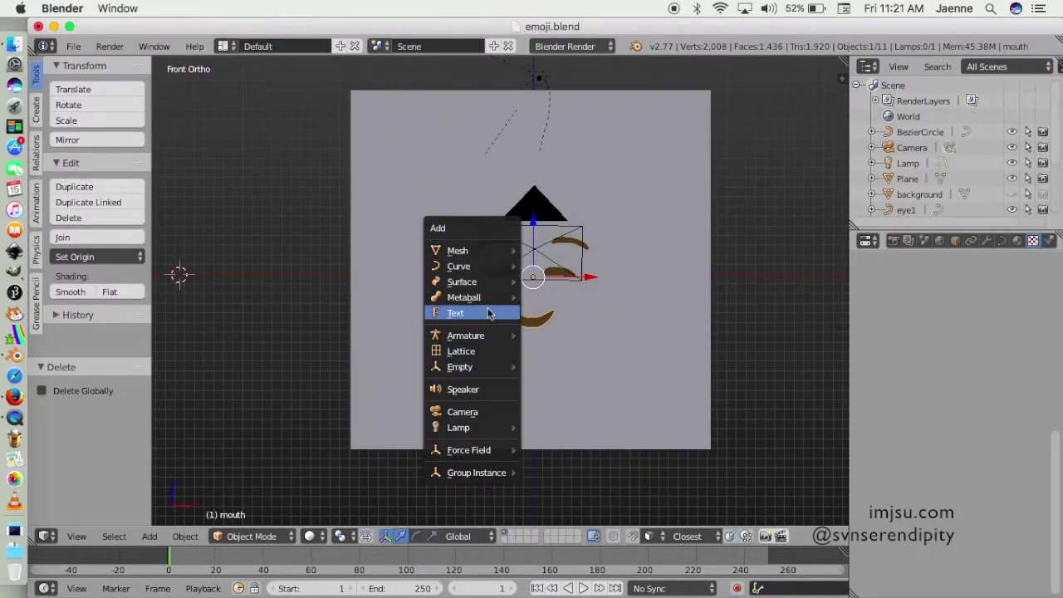
{"action": "mouse_move", "coordinate": [458, 266]}
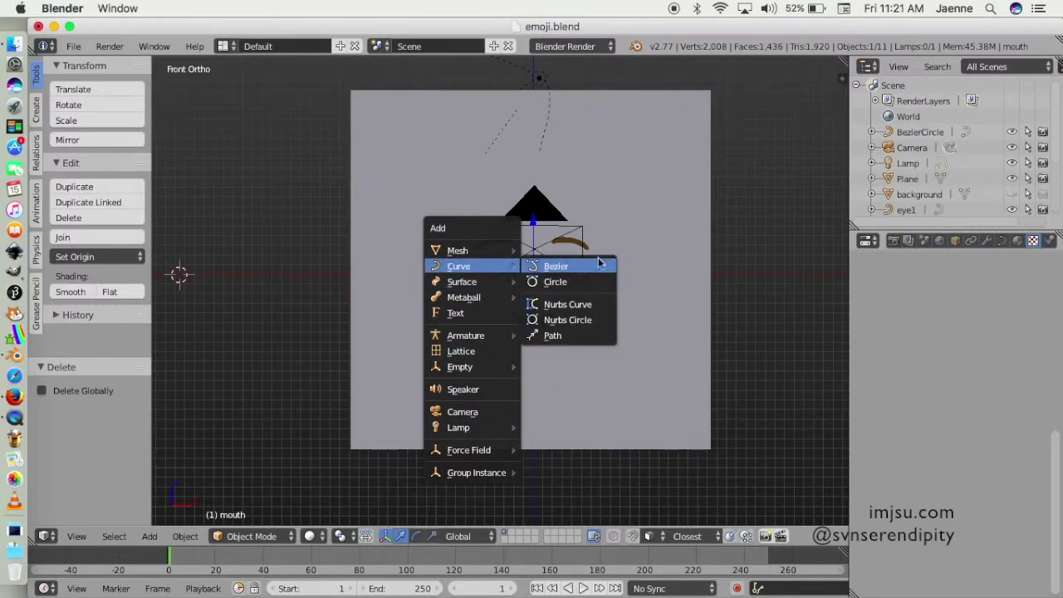
{"action": "left_click", "coordinate": [591, 284]}
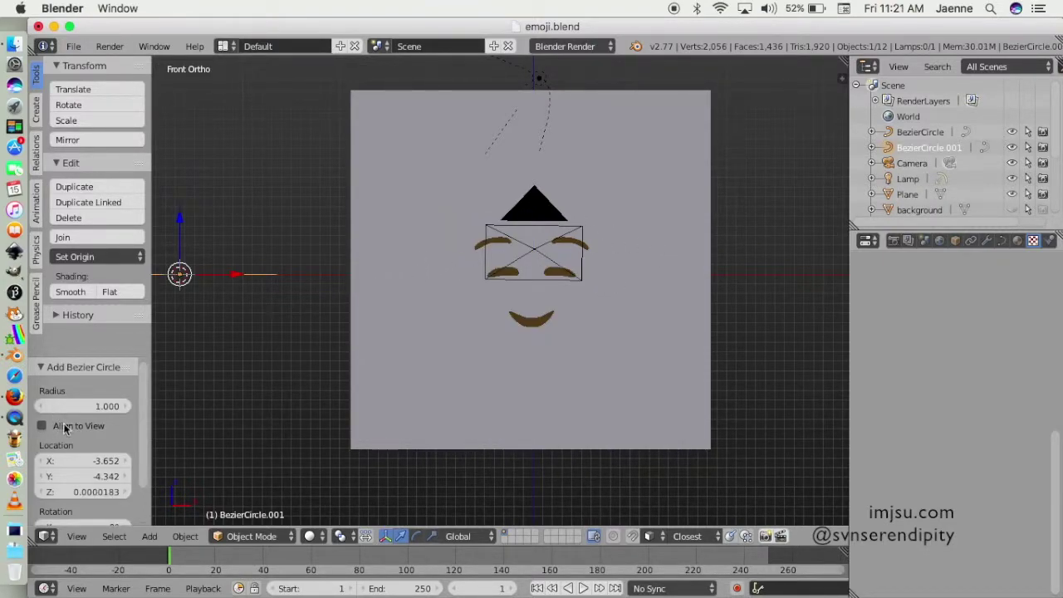
{"action": "left_click", "coordinate": [67, 430]}
{"action": "left_click_drag", "start_coordinate": [217, 276], "coordinate": [573, 274]}
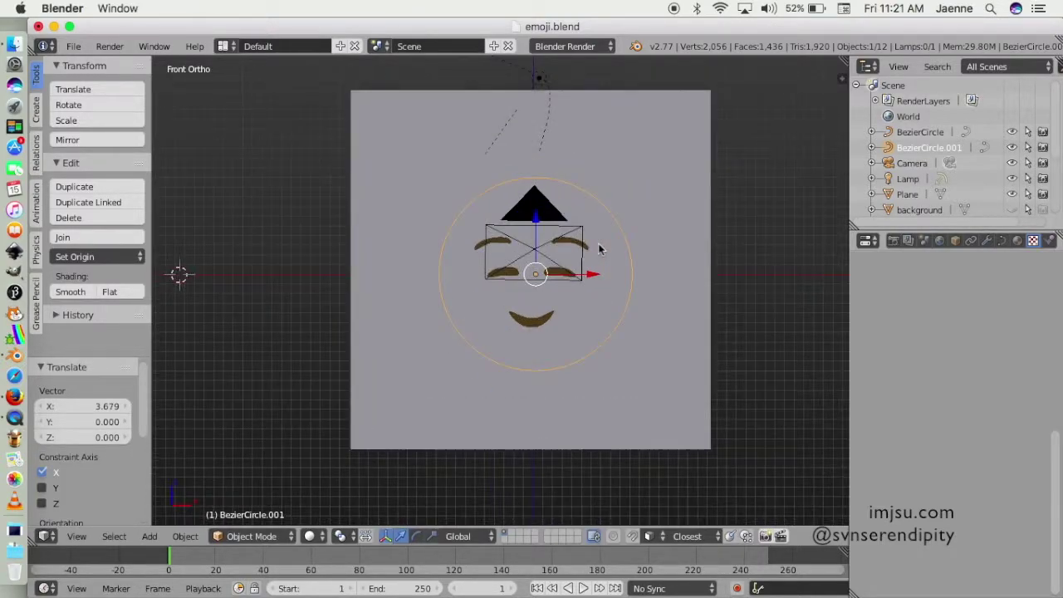
{"action": "scroll", "coordinate": [597, 251], "scroll_direction": "up", "scroll_amount": 3}
{"action": "scroll", "coordinate": [600, 257], "scroll_direction": "down", "scroll_amount": 2}
{"action": "scroll", "coordinate": [578, 240], "scroll_direction": "down", "scroll_amount": 1}
{"action": "left_click_drag", "start_coordinate": [535, 224], "coordinate": [537, 218]}
Switch to wireframe, delete the circle, then undo to restore it.
{"action": "key", "text": "z"}
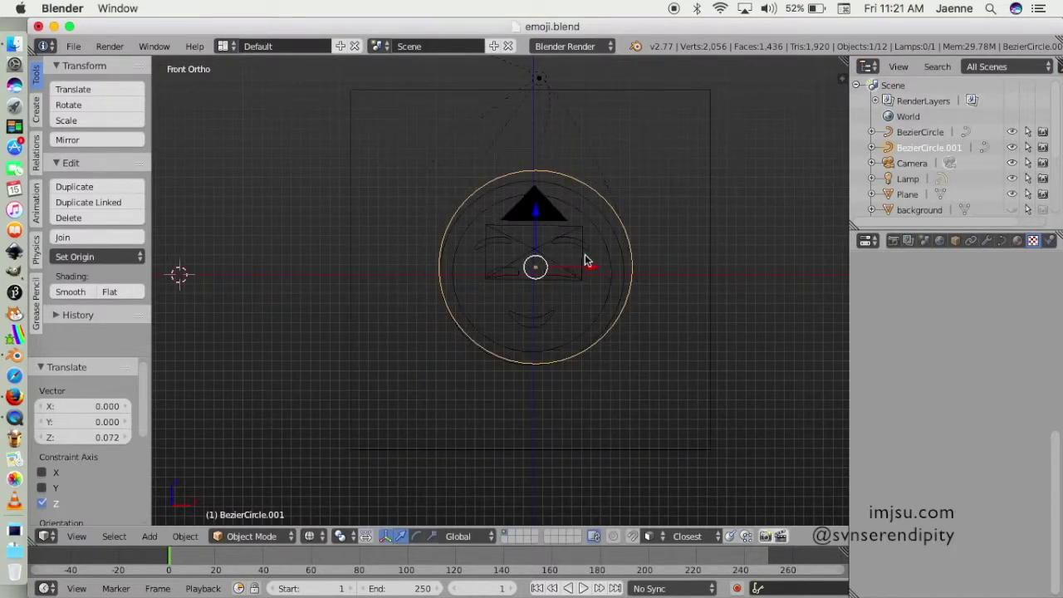
{"action": "scroll", "coordinate": [587, 278], "scroll_direction": "up", "scroll_amount": 1}
{"action": "scroll", "coordinate": [585, 279], "scroll_direction": "up", "scroll_amount": 1}
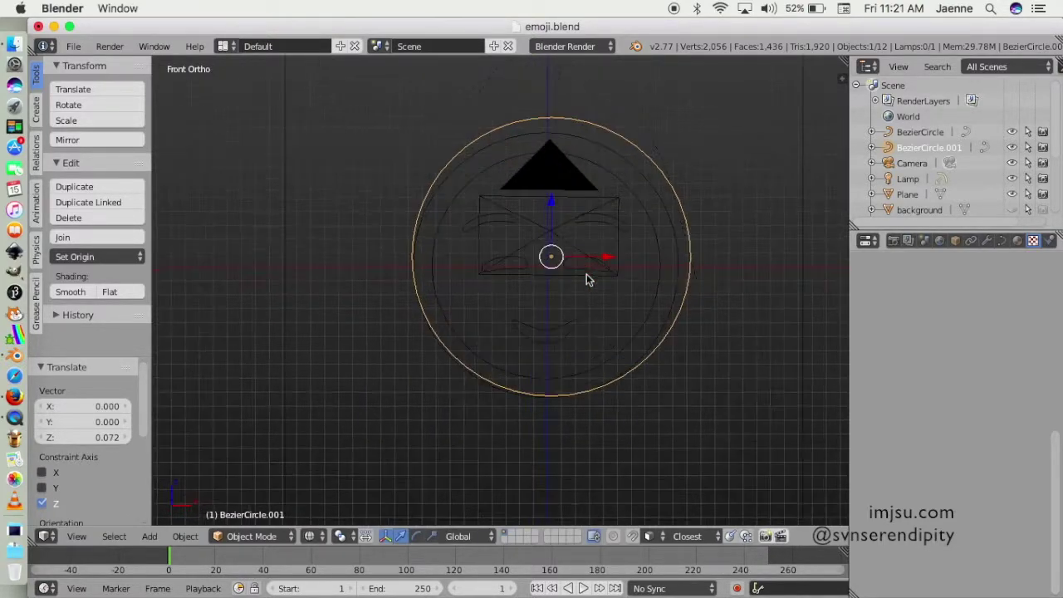
{"action": "right_click", "coordinate": [652, 215]}
{"action": "key", "text": "x"}
{"action": "left_click", "coordinate": [651, 214]}
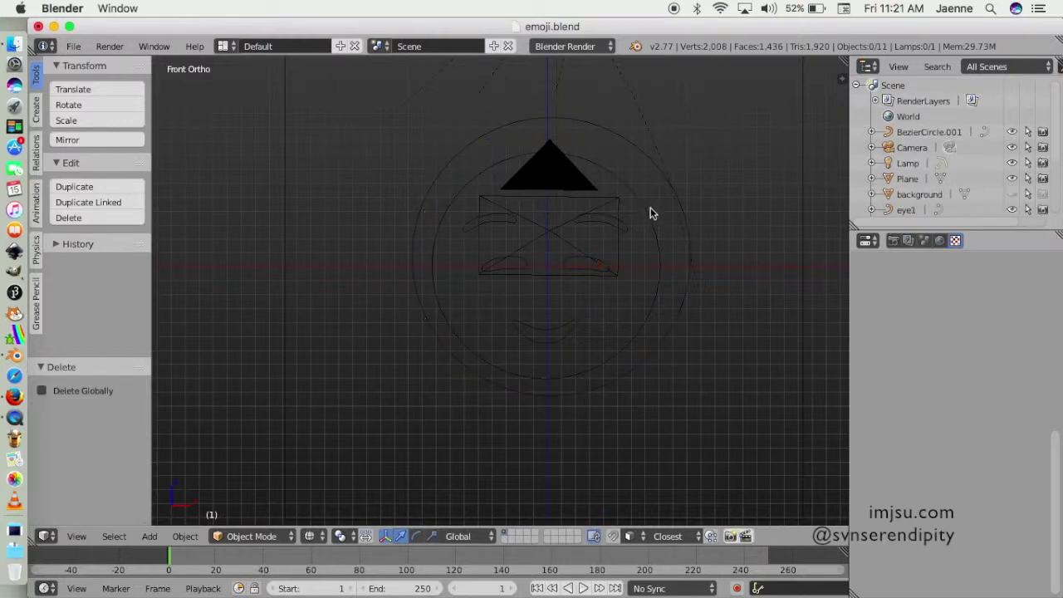
{"action": "key", "text": "ctrl+z"}
Nudge the circle into place with free, X-axis and Z-axis moves.
{"action": "key", "text": "g"}
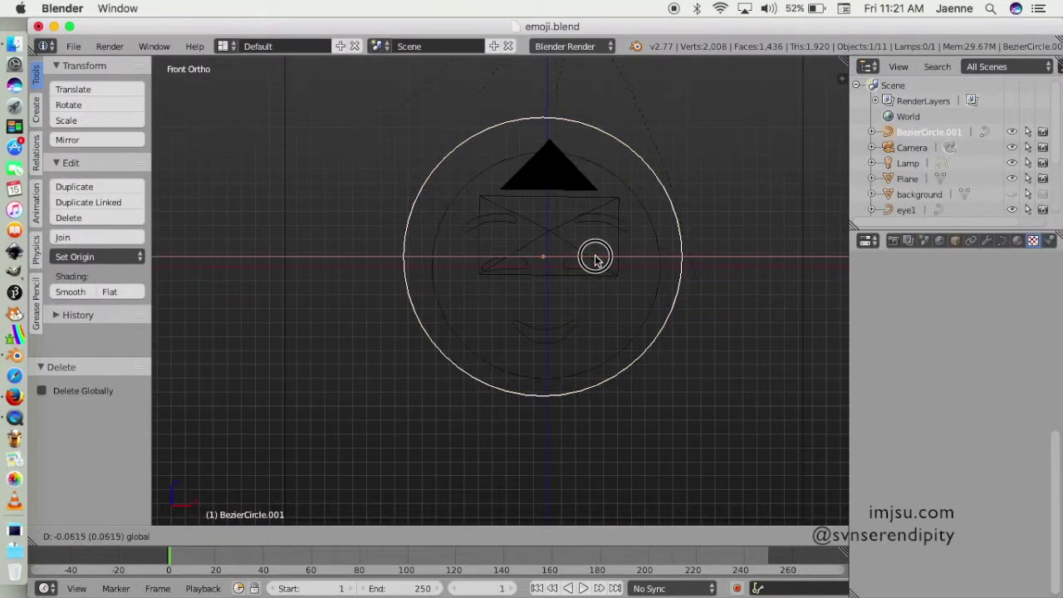
{"action": "left_click", "coordinate": [594, 259]}
{"action": "key", "text": "g"}
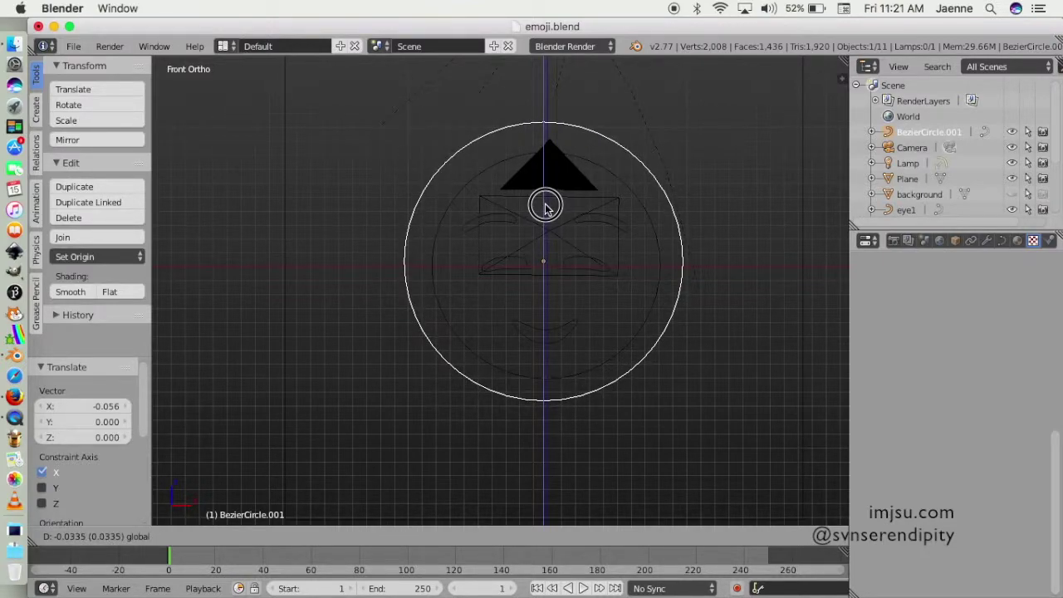
{"action": "left_click", "coordinate": [545, 208]}
{"action": "key", "text": "g"}
{"action": "key", "text": "x"}
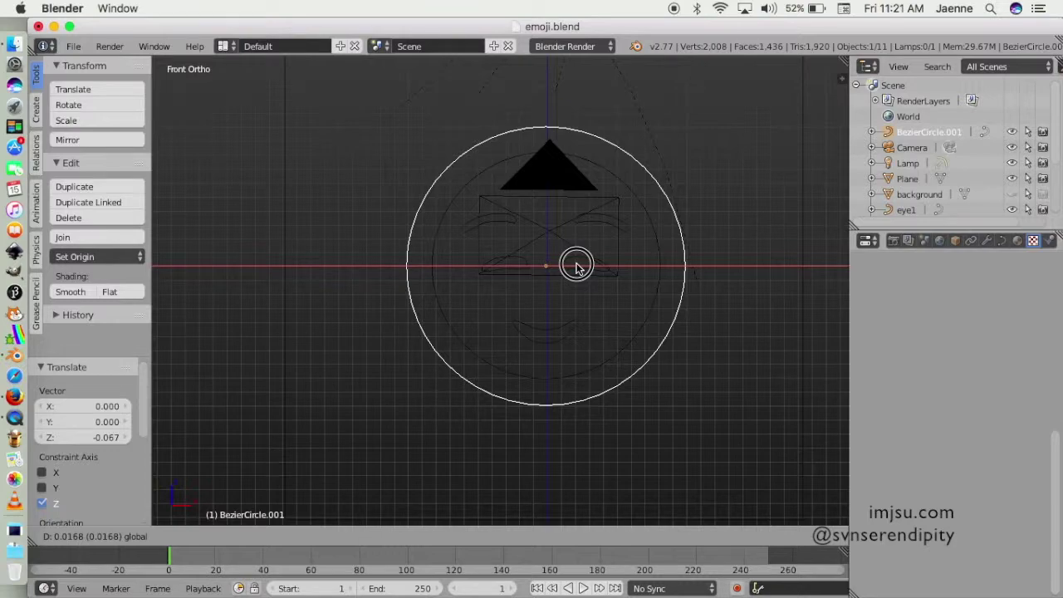
{"action": "left_click", "coordinate": [575, 266]}
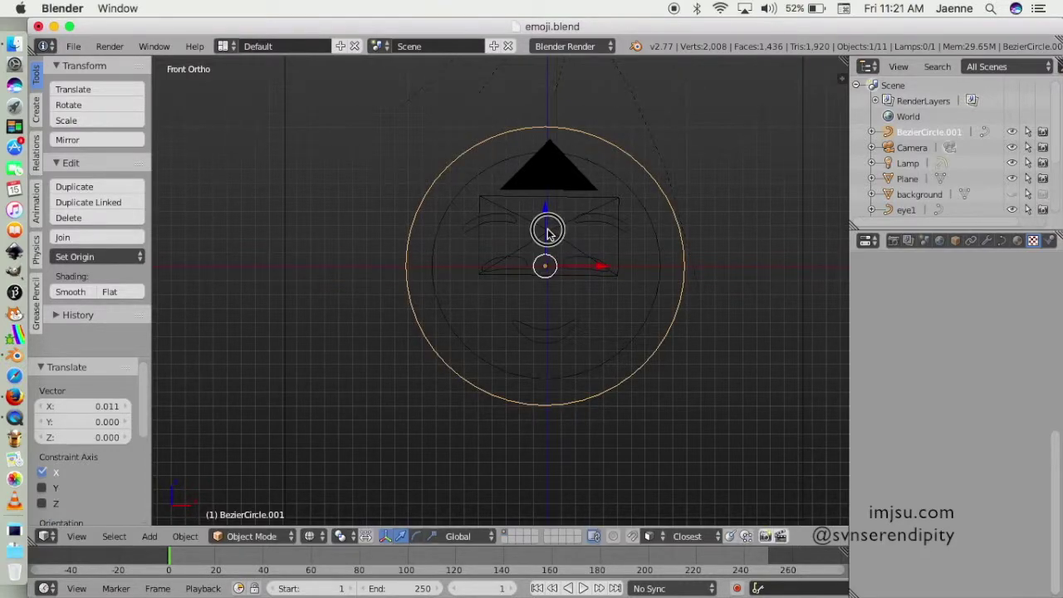
{"action": "key", "text": "g"}
{"action": "key", "text": "z"}
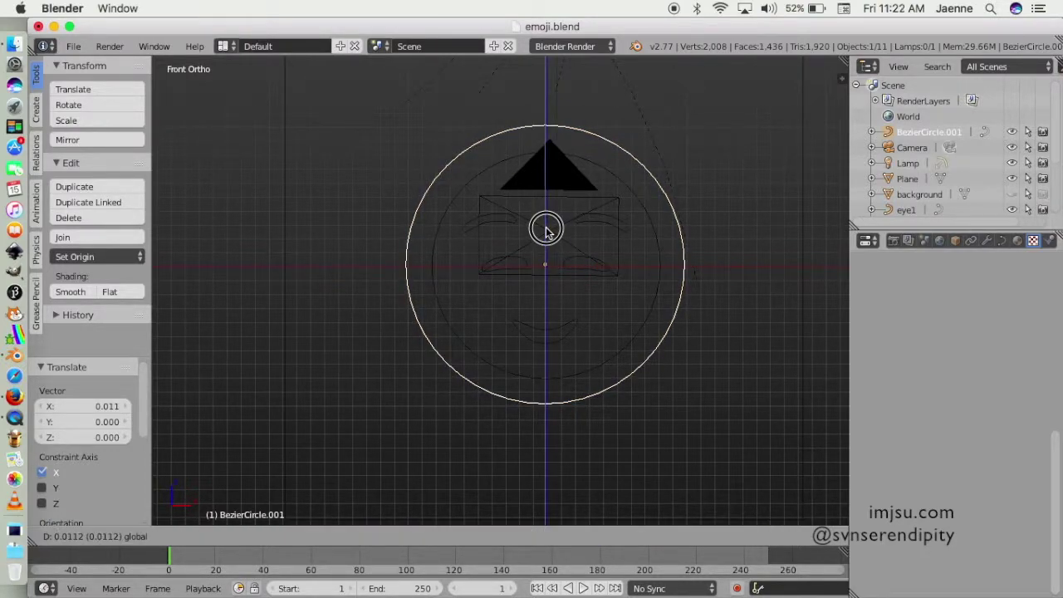
{"action": "left_click", "coordinate": [545, 230]}
Rescale the circle to about 1.036 so it rings the face.
{"action": "key", "text": "s"}
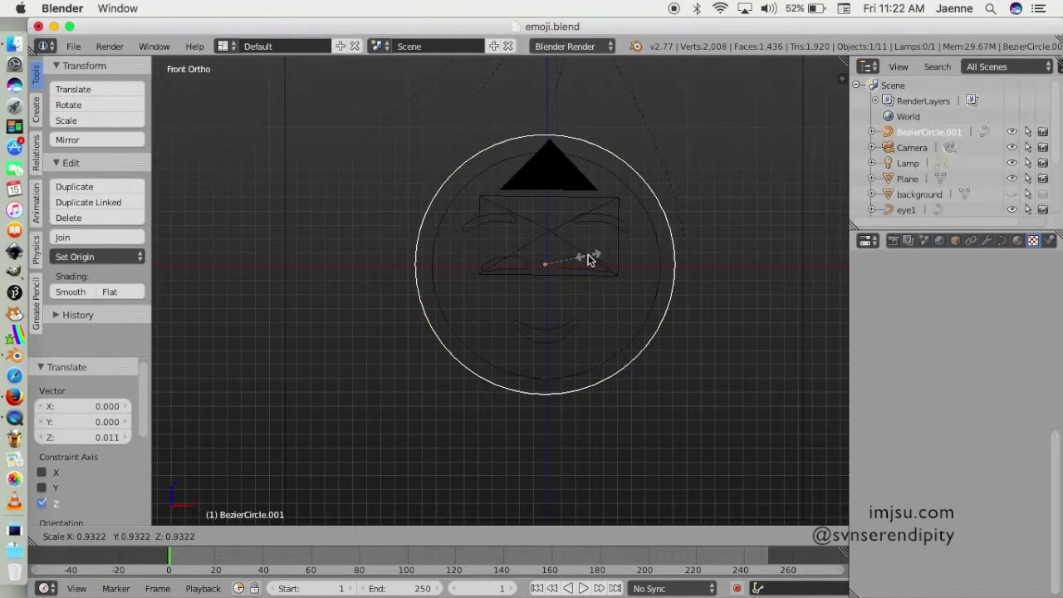
{"action": "left_click", "coordinate": [588, 260]}
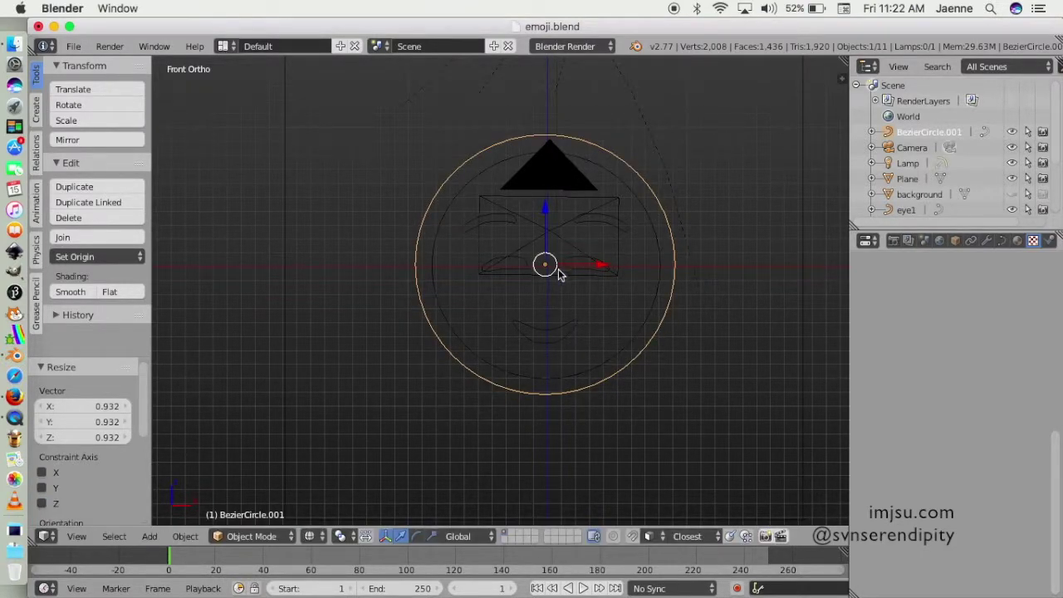
{"action": "key", "text": "s"}
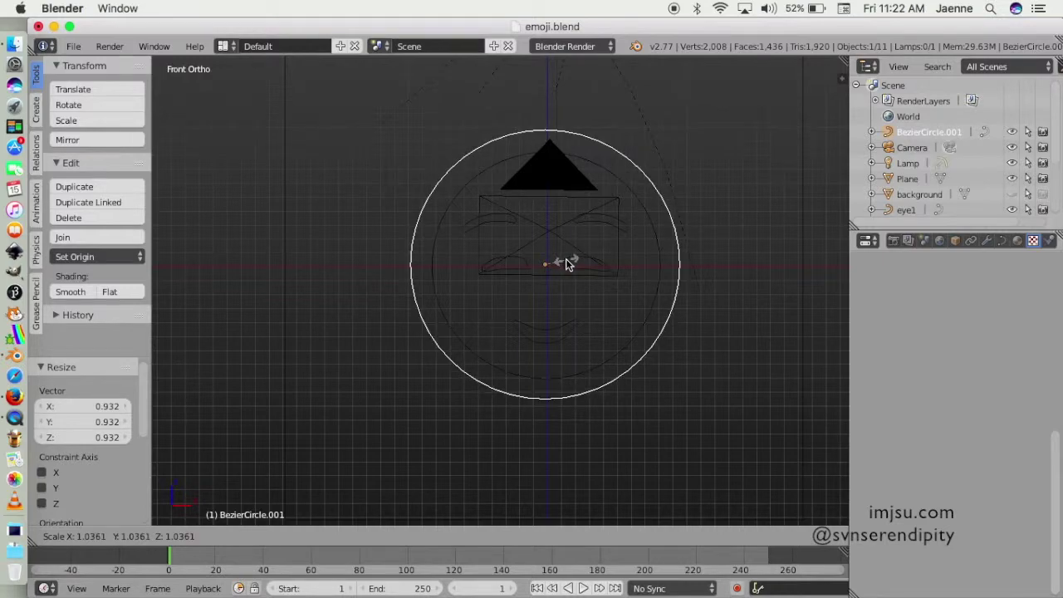
{"action": "left_click", "coordinate": [565, 262]}
{"action": "left_click", "coordinate": [586, 263]}
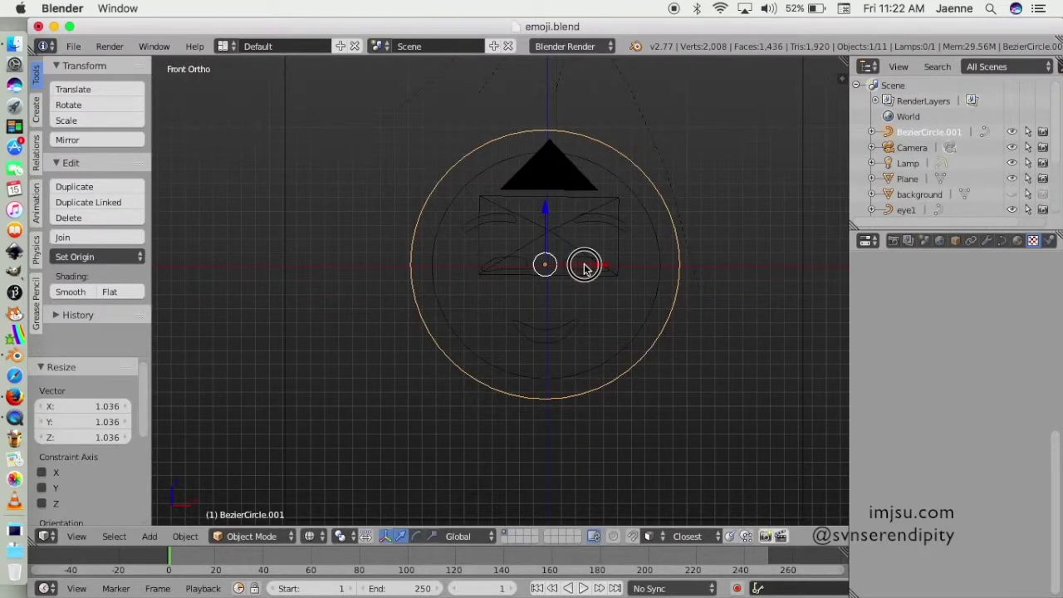
Move the circle along Y in front of the face, then return to front view.
{"action": "mouse_move", "coordinate": [327, 333]}
{"action": "middle_mouse_down"}
{"action": "mouse_move", "coordinate": [356, 334]}
{"action": "mouse_move", "coordinate": [393, 357]}
{"action": "mouse_move", "coordinate": [534, 265]}
{"action": "mouse_move", "coordinate": [680, 277]}
{"action": "middle_mouse_up"}
{"action": "left_click_drag", "start_coordinate": [645, 334], "coordinate": [455, 210]}
{"action": "mouse_move", "coordinate": [586, 361]}
{"action": "middle_mouse_down"}
{"action": "mouse_move", "coordinate": [531, 339]}
{"action": "mouse_move", "coordinate": [553, 329]}
{"action": "middle_mouse_up"}
{"action": "scroll", "coordinate": [563, 328], "scroll_direction": "up", "scroll_amount": 2}
{"action": "key", "text": "KP_1"}
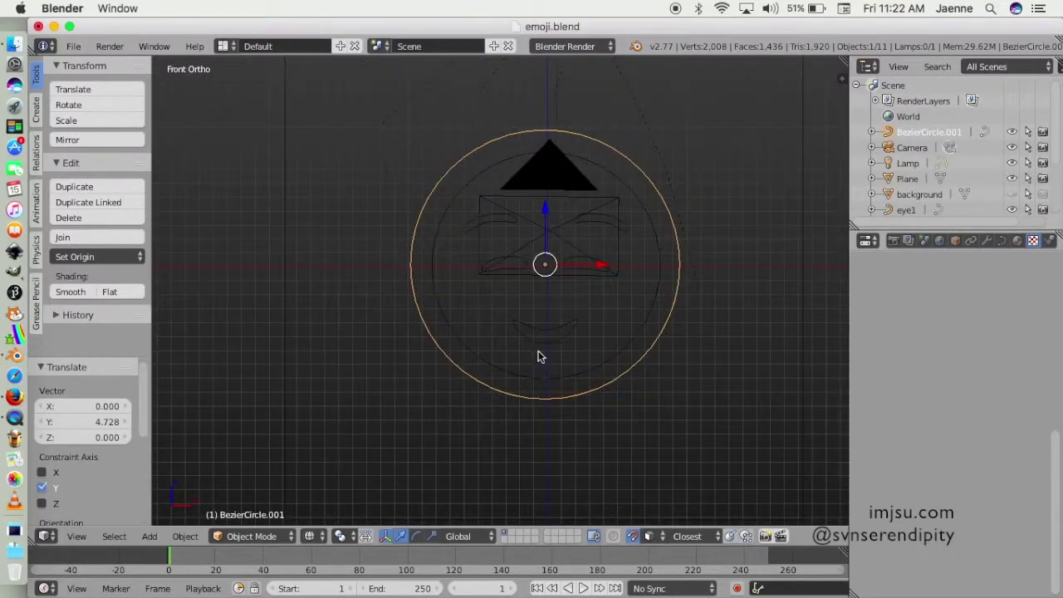
{"action": "scroll", "coordinate": [631, 320], "scroll_direction": "down", "scroll_amount": 1}
{"action": "key", "text": "shift+a"}
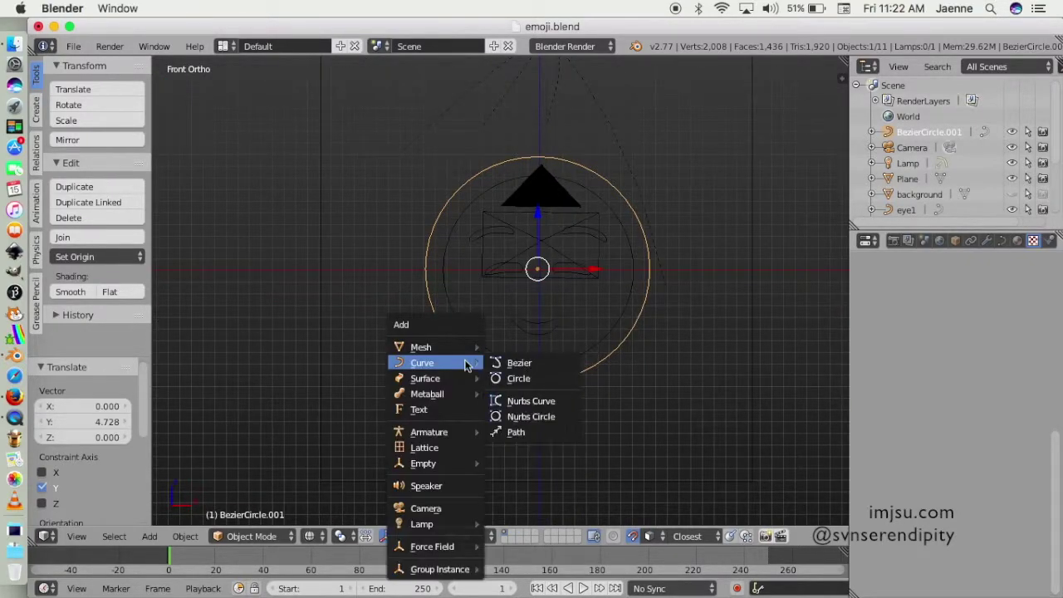
Add a view-aligned text object and replace 'Text' with 'hello, world!'.
{"action": "left_click", "coordinate": [444, 410]}
{"action": "left_click", "coordinate": [60, 428]}
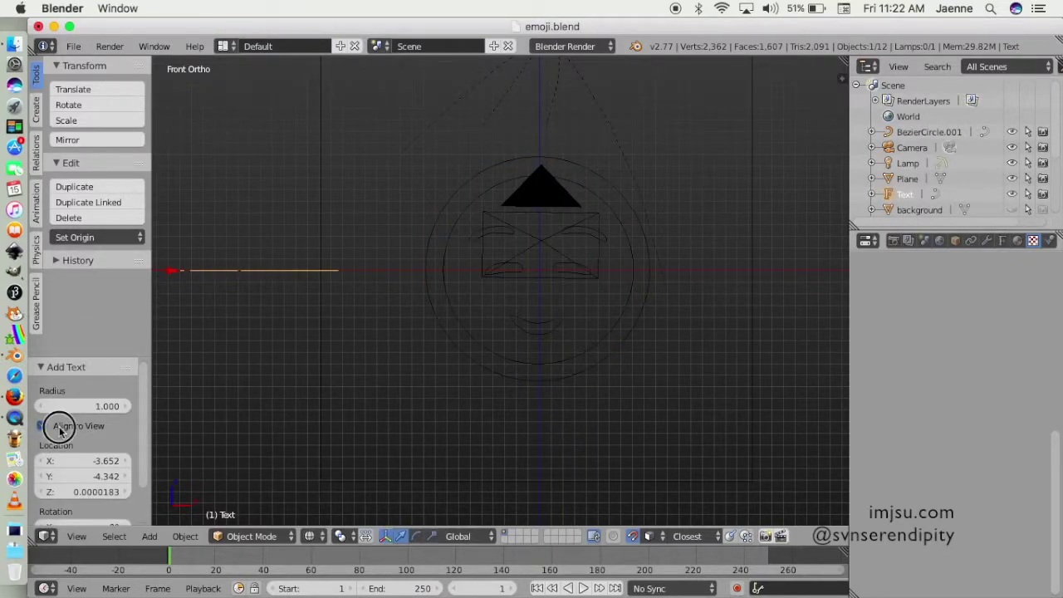
{"action": "scroll", "coordinate": [564, 240], "scroll_direction": "down", "scroll_amount": 2}
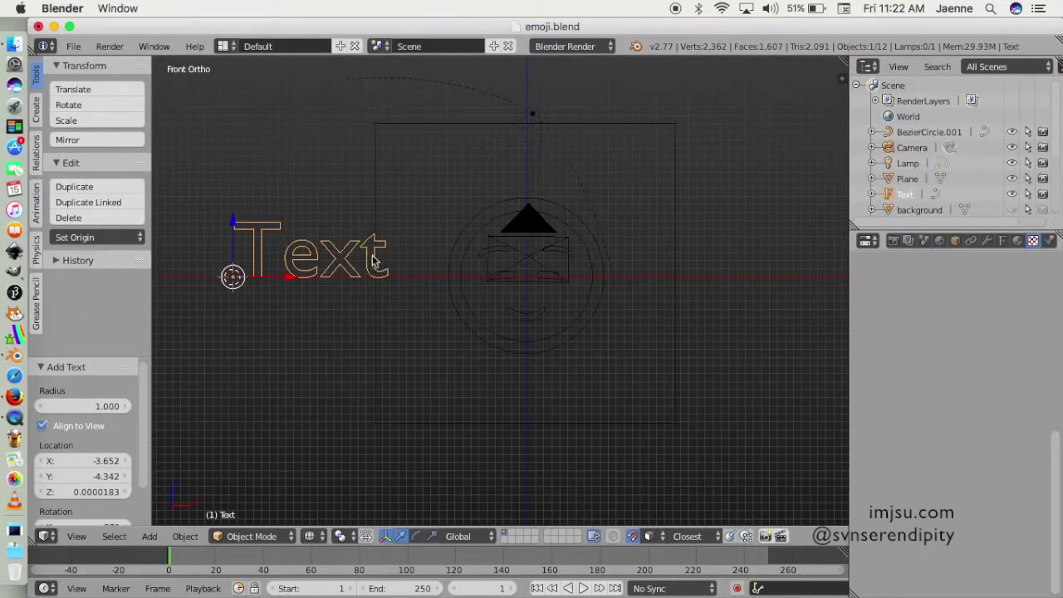
{"action": "key", "text": "Tab"}
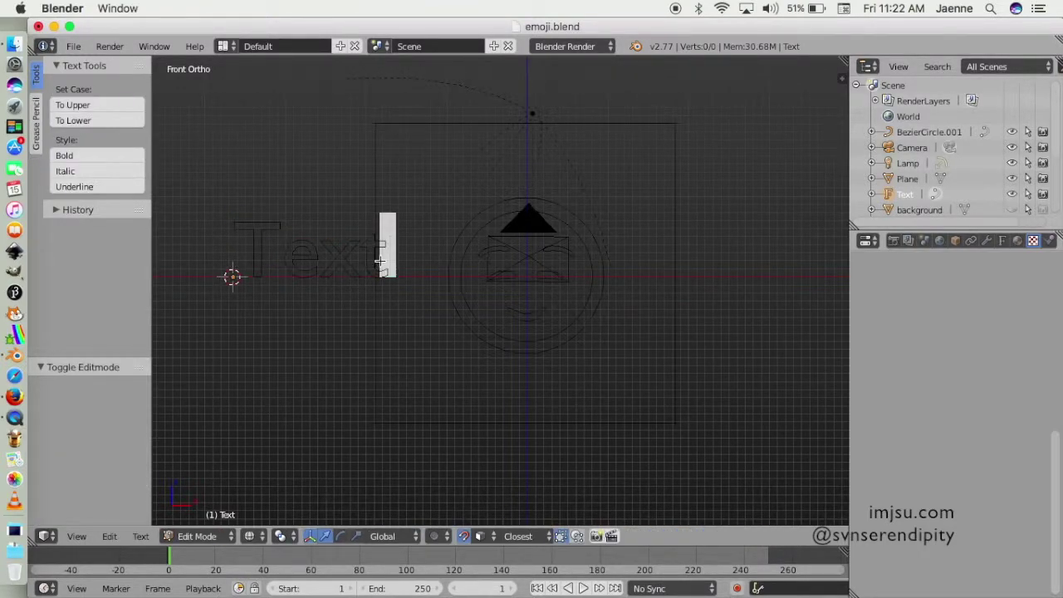
{"action": "key", "text": "BackSpace"}
{"action": "key", "text": "BackSpace"}
{"action": "key", "text": "BackSpace"}
{"action": "key", "text": "BackSpace"}
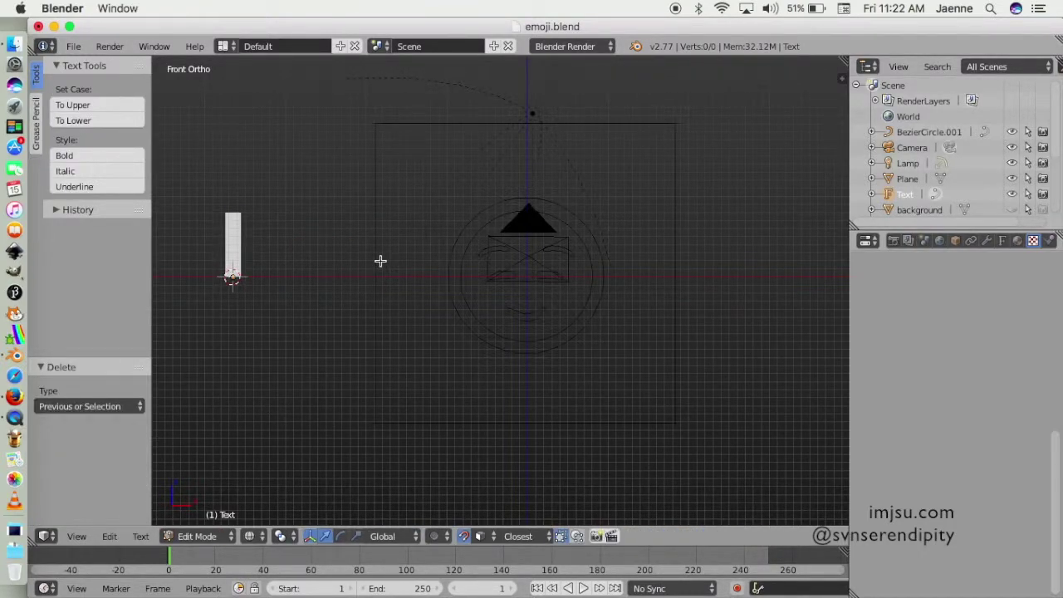
{"action": "type", "text": "hello"}
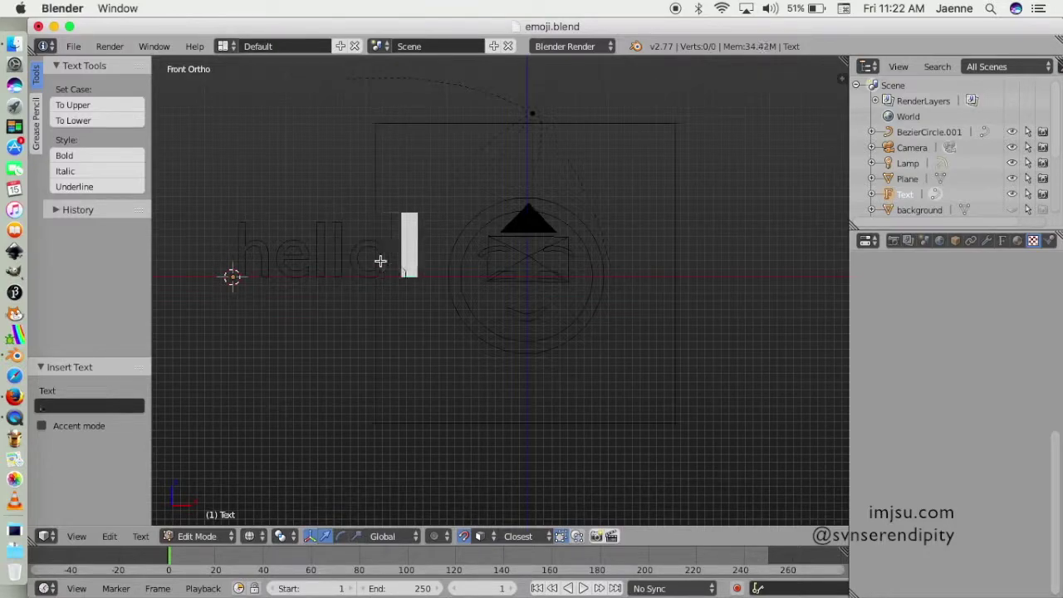
{"action": "type", "text": ", world"}
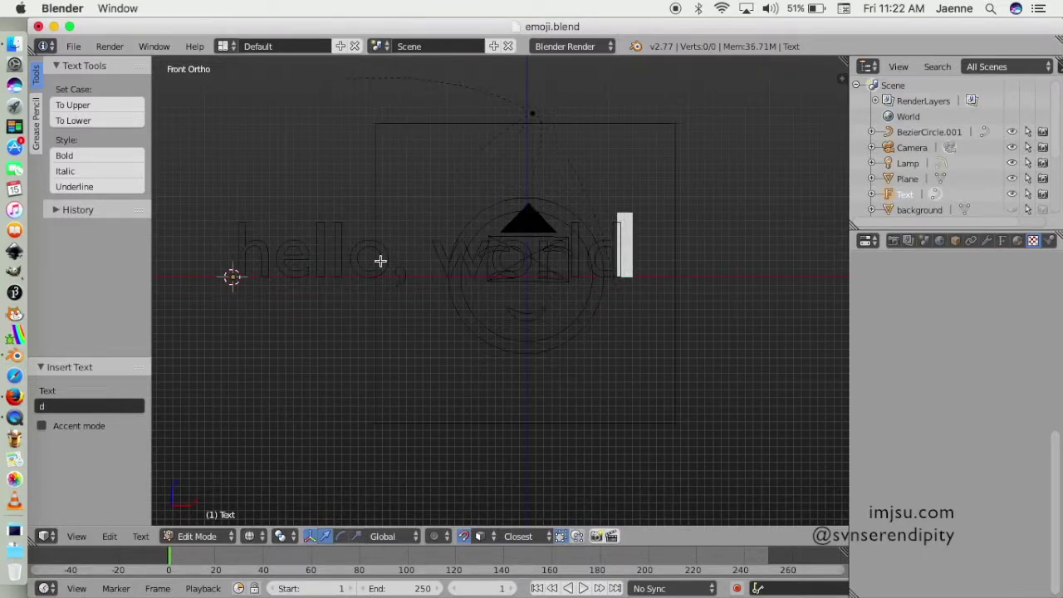
{"action": "type", "text": "!"}
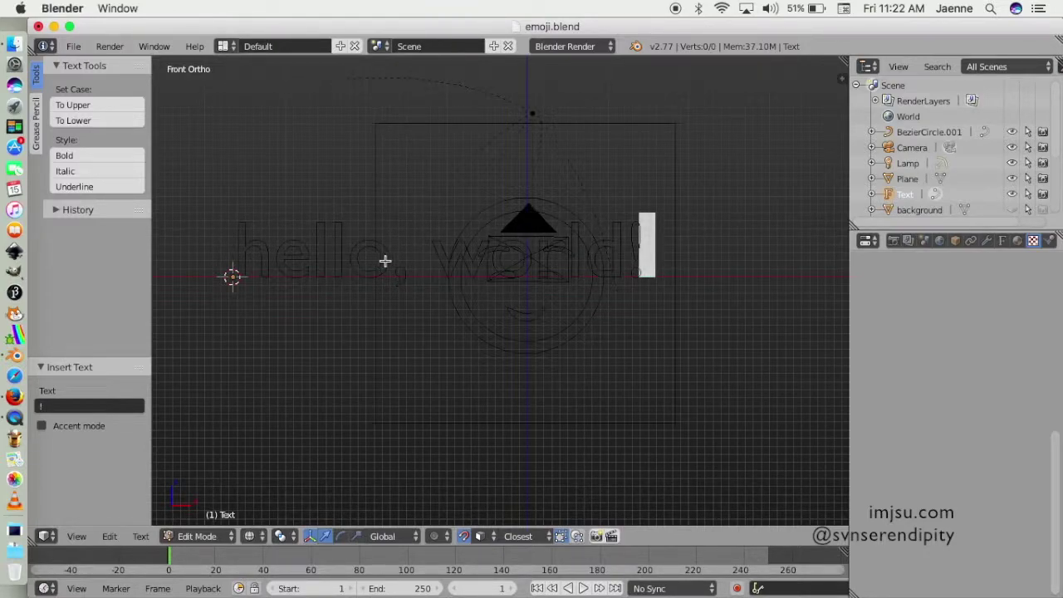
{"action": "key", "text": "Tab"}
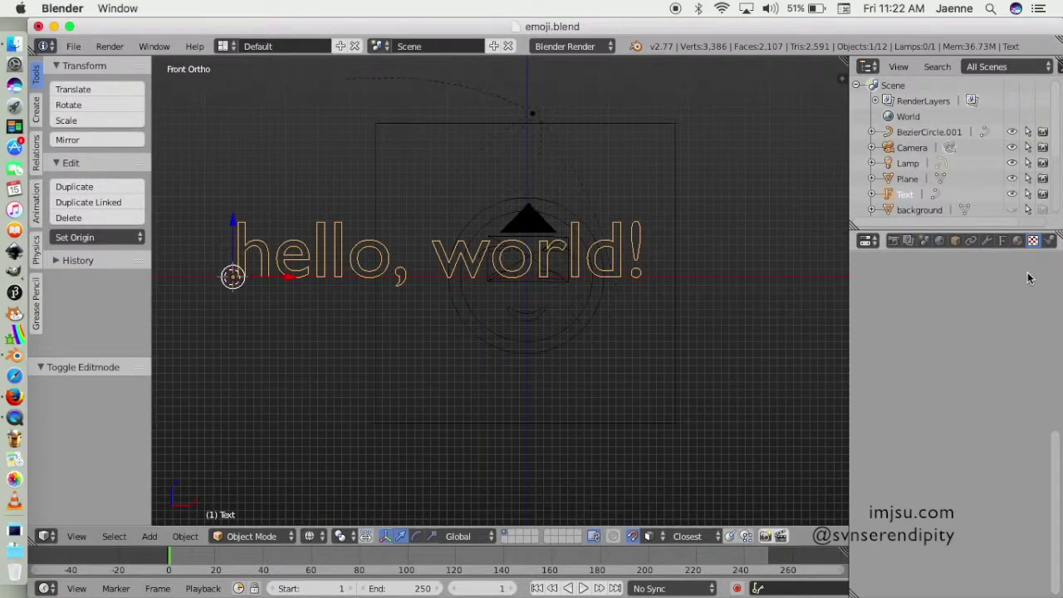
Set the text's font size to 0.5.
{"action": "left_click", "coordinate": [1002, 240]}
{"action": "mouse_move", "coordinate": [1058, 352]}
{"action": "left_mouse_down"}
{"action": "mouse_move", "coordinate": [1054, 297]}
{"action": "mouse_move", "coordinate": [1054, 371]}
{"action": "left_mouse_up"}
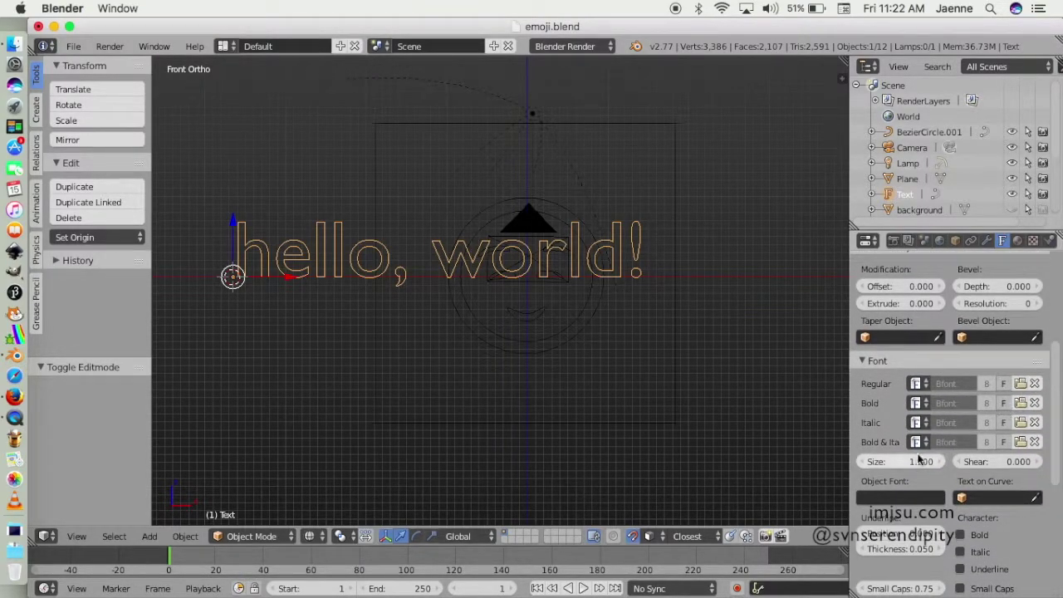
{"action": "left_click", "coordinate": [894, 462]}
{"action": "type", "text": "0.5"}
{"action": "key", "text": "Return"}
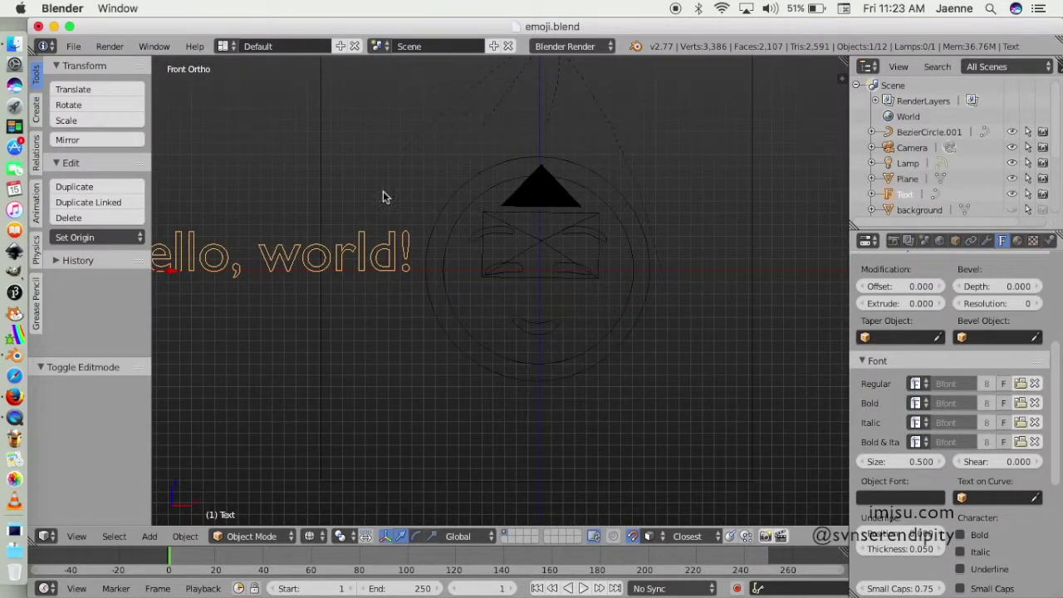
Bend the text along BezierCircle.001 and shift it right toward the face.
{"action": "left_click", "coordinate": [993, 498]}
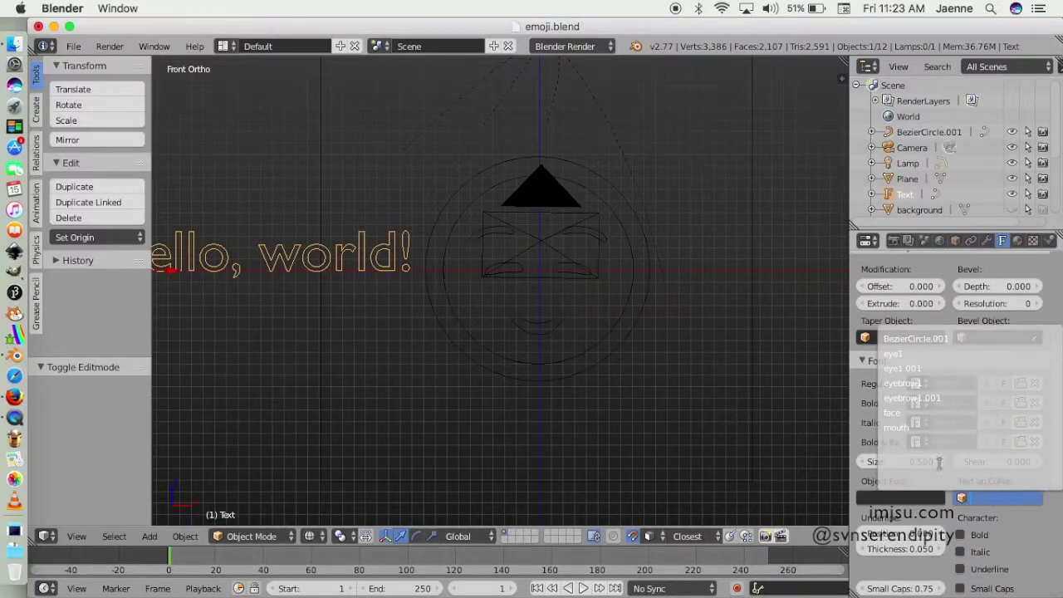
{"action": "left_click", "coordinate": [923, 338]}
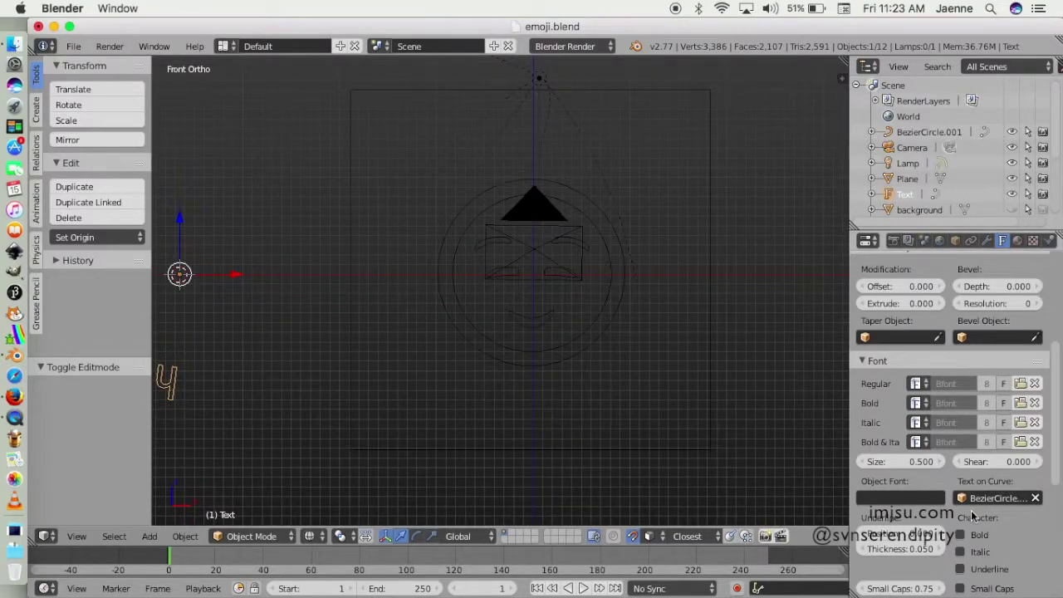
{"action": "scroll", "coordinate": [530, 357], "scroll_direction": "down", "scroll_amount": 3}
{"action": "scroll", "coordinate": [530, 355], "scroll_direction": "up", "scroll_amount": 1}
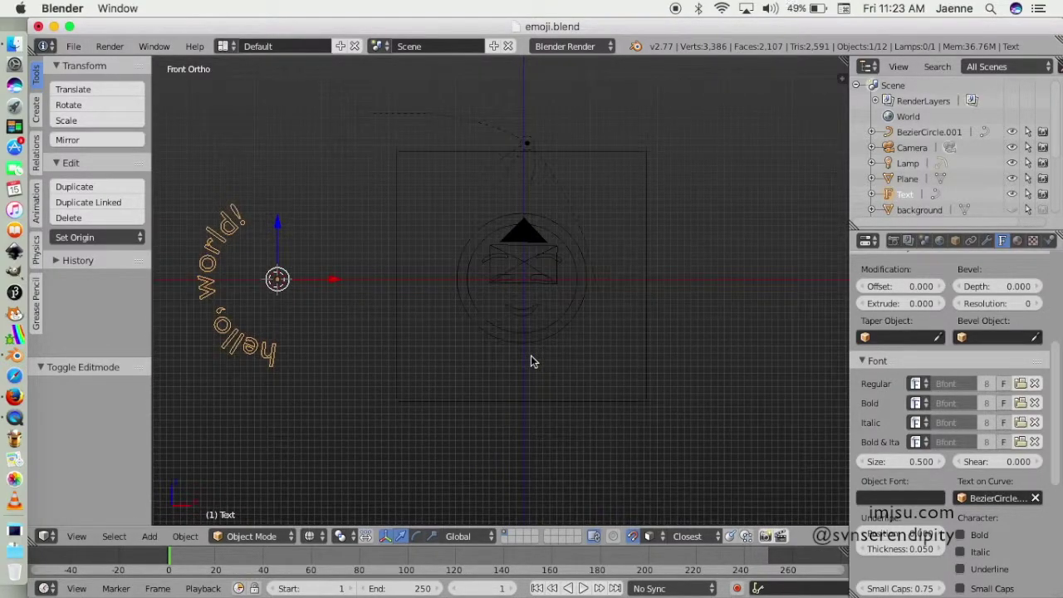
{"action": "left_click_drag", "start_coordinate": [318, 284], "coordinate": [543, 284]}
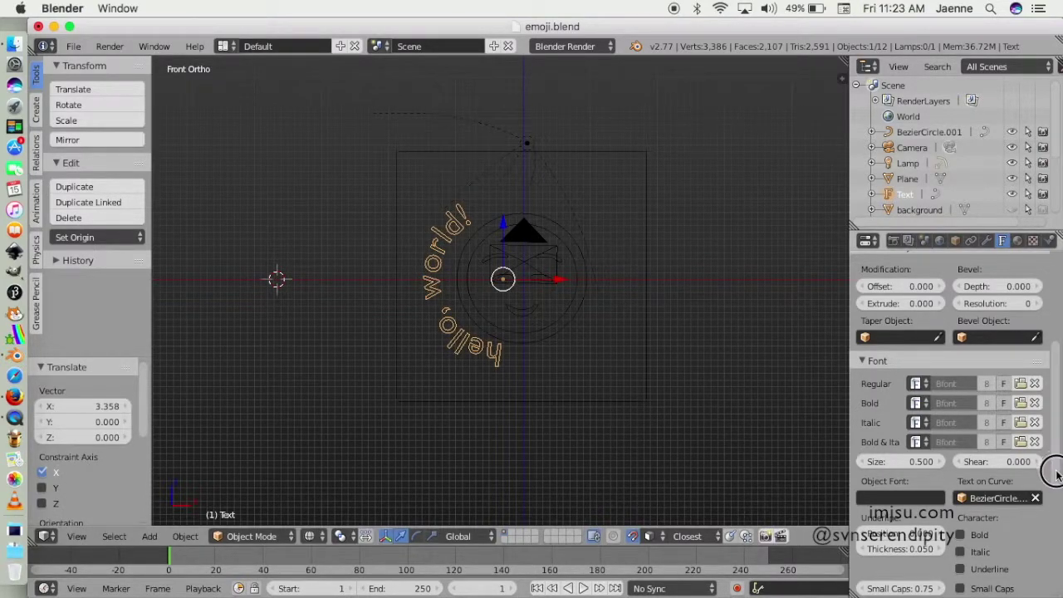
{"action": "left_click_drag", "start_coordinate": [1055, 468], "coordinate": [1055, 581]}
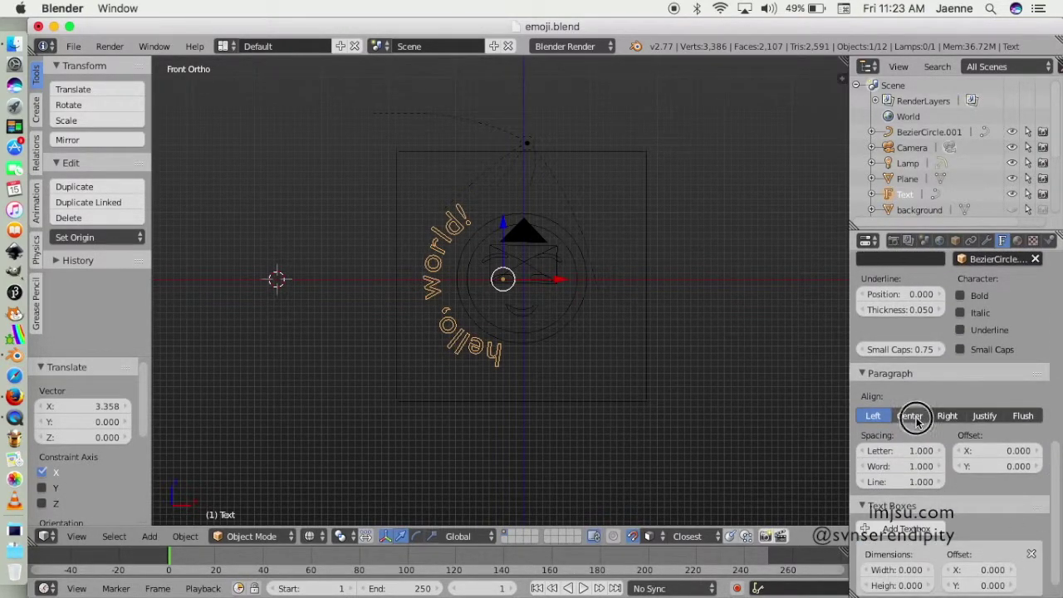
Set the text's paragraph alignment to Center and slide it back left.
{"action": "left_click", "coordinate": [911, 415]}
{"action": "scroll", "coordinate": [581, 294], "scroll_direction": "down", "scroll_amount": 1}
{"action": "scroll", "coordinate": [572, 278], "scroll_direction": "up", "scroll_amount": 3}
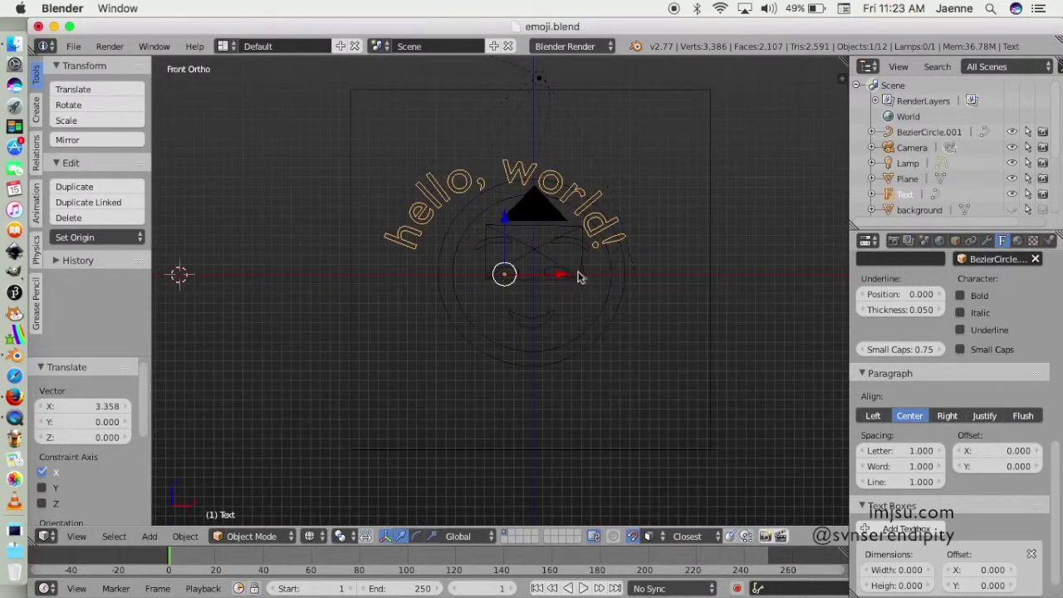
{"action": "mouse_move", "coordinate": [562, 275]}
{"action": "left_mouse_down"}
{"action": "mouse_move", "coordinate": [631, 272]}
{"action": "mouse_move", "coordinate": [585, 270]}
{"action": "left_mouse_up"}
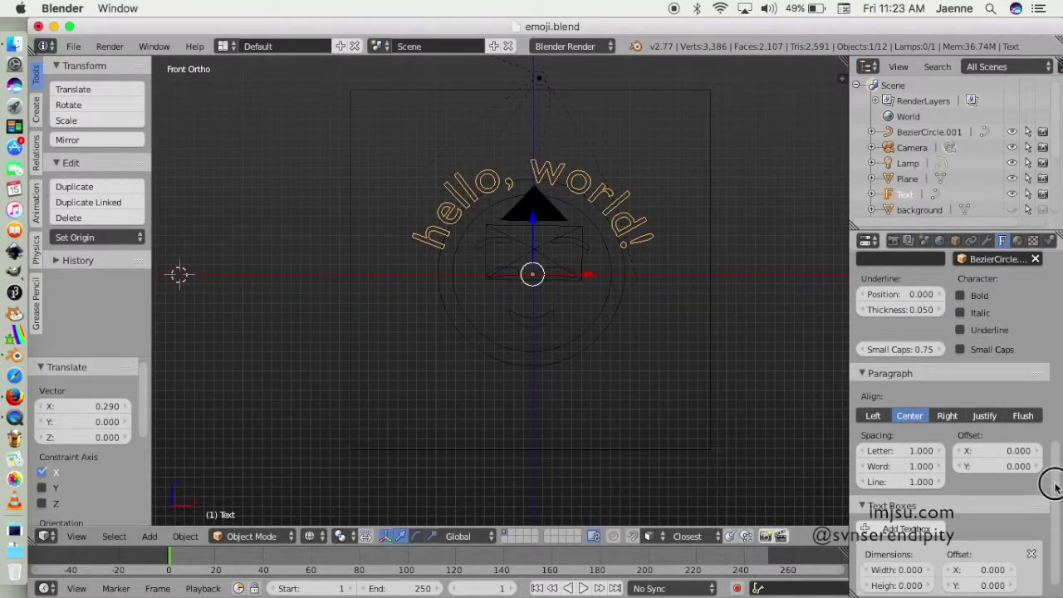
{"action": "scroll", "coordinate": [1051, 482], "scroll_direction": "up", "scroll_amount": 3}
{"action": "scroll", "coordinate": [565, 174], "scroll_direction": "down", "scroll_amount": 1}
{"action": "scroll", "coordinate": [564, 174], "scroll_direction": "up", "scroll_amount": 1}
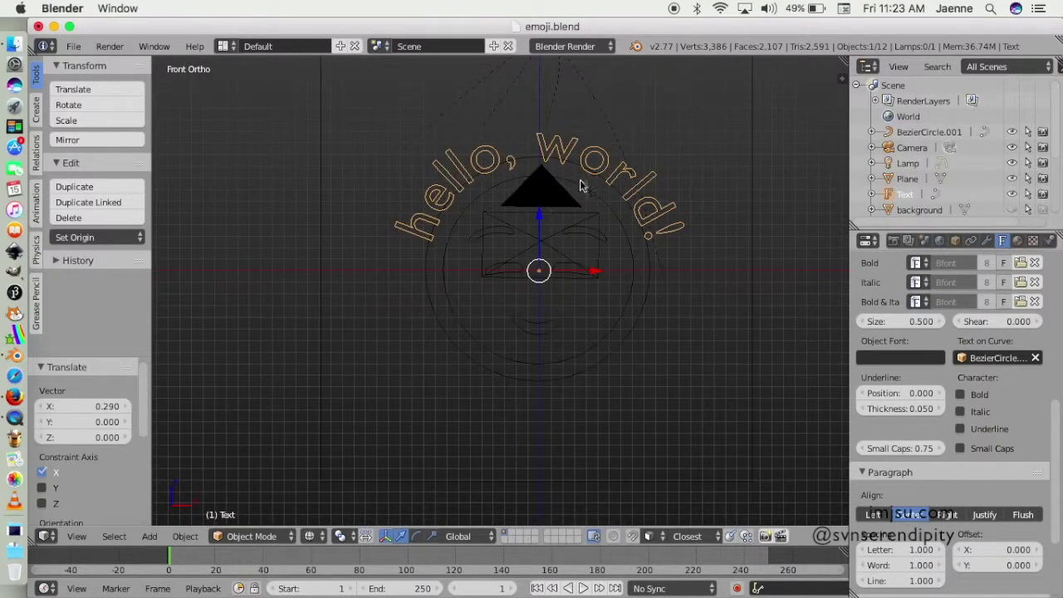
{"action": "scroll", "coordinate": [581, 183], "scroll_direction": "up", "scroll_amount": 1}
{"action": "scroll", "coordinate": [580, 191], "scroll_direction": "up", "scroll_amount": 1}
{"action": "scroll", "coordinate": [552, 190], "scroll_direction": "down", "scroll_amount": 3, "text": "ctrl"}
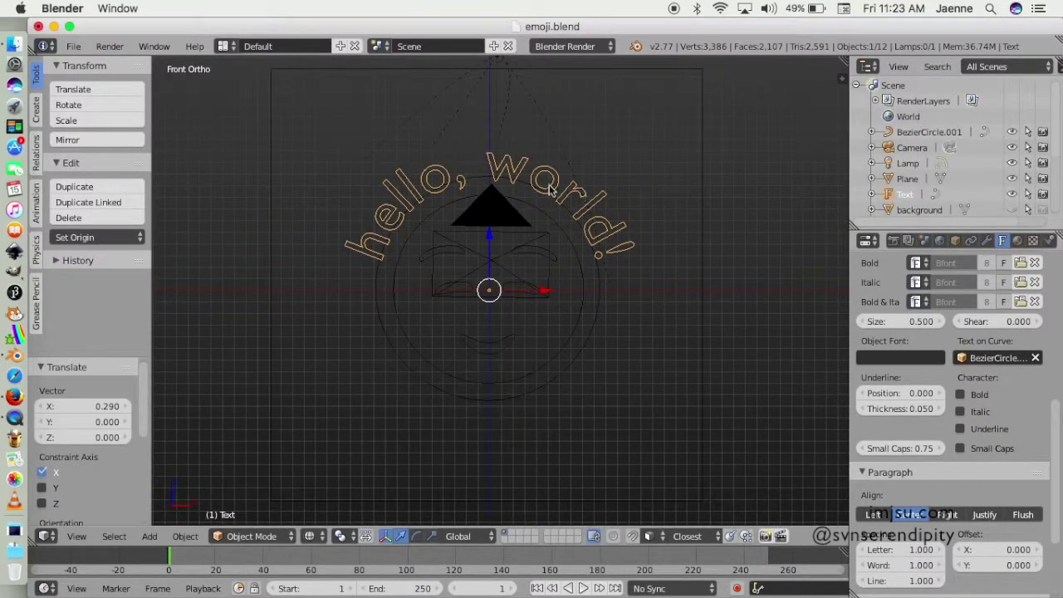
{"action": "scroll", "coordinate": [525, 187], "scroll_direction": "up", "scroll_amount": 2, "text": "shift"}
{"action": "scroll", "coordinate": [500, 240], "scroll_direction": "up", "scroll_amount": 1}
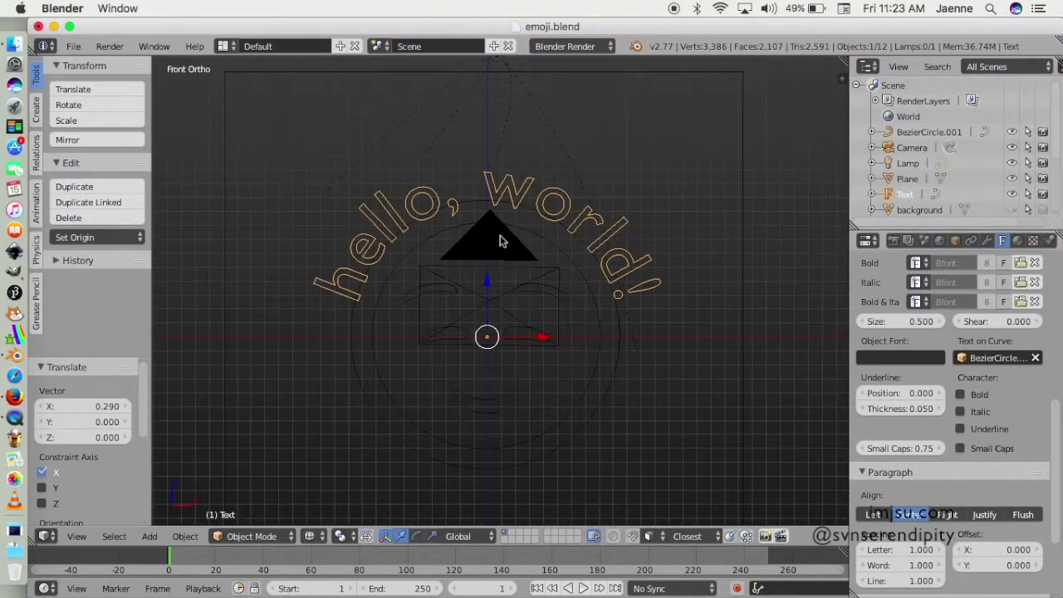
Nudge the curved text vertically with G Z and sideways with G X.
{"action": "left_click", "coordinate": [487, 277]}
{"action": "key", "text": "g"}
{"action": "key", "text": "z"}
{"action": "left_click", "coordinate": [487, 320]}
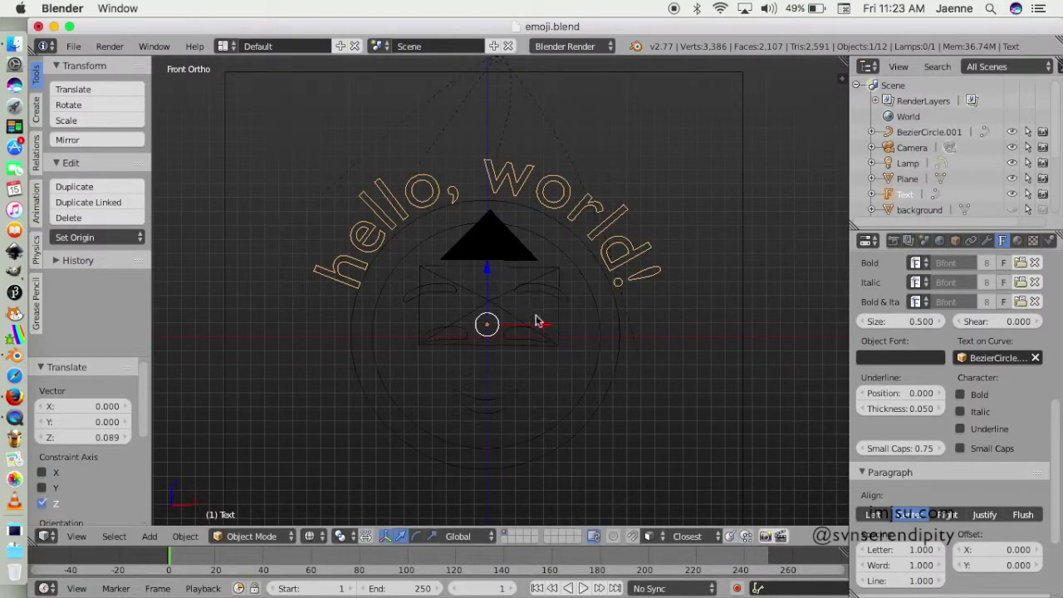
{"action": "left_click", "coordinate": [542, 325]}
{"action": "key", "text": "g"}
{"action": "key", "text": "x"}
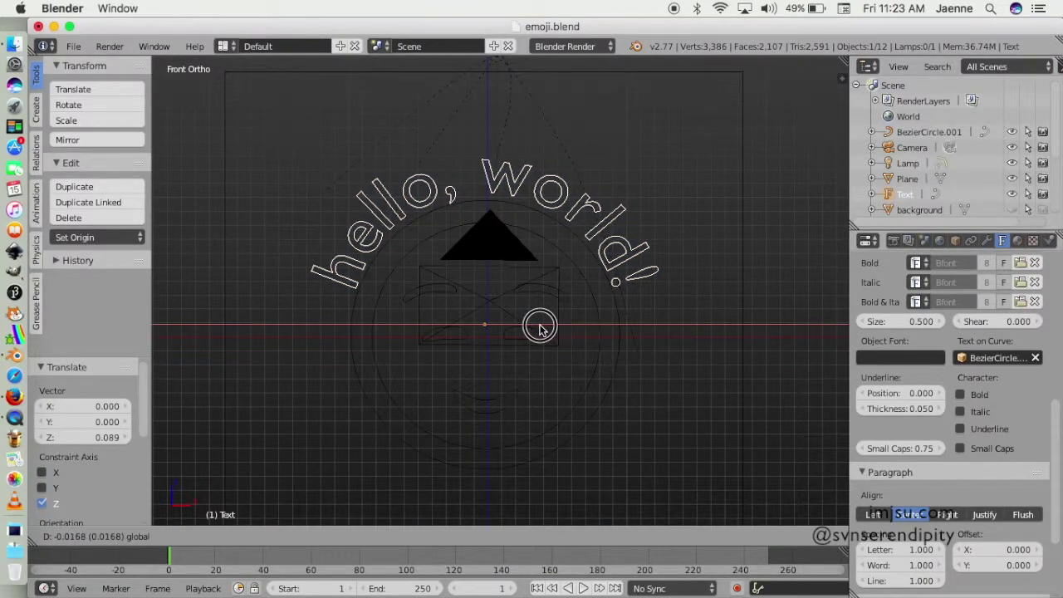
{"action": "left_click", "coordinate": [539, 327]}
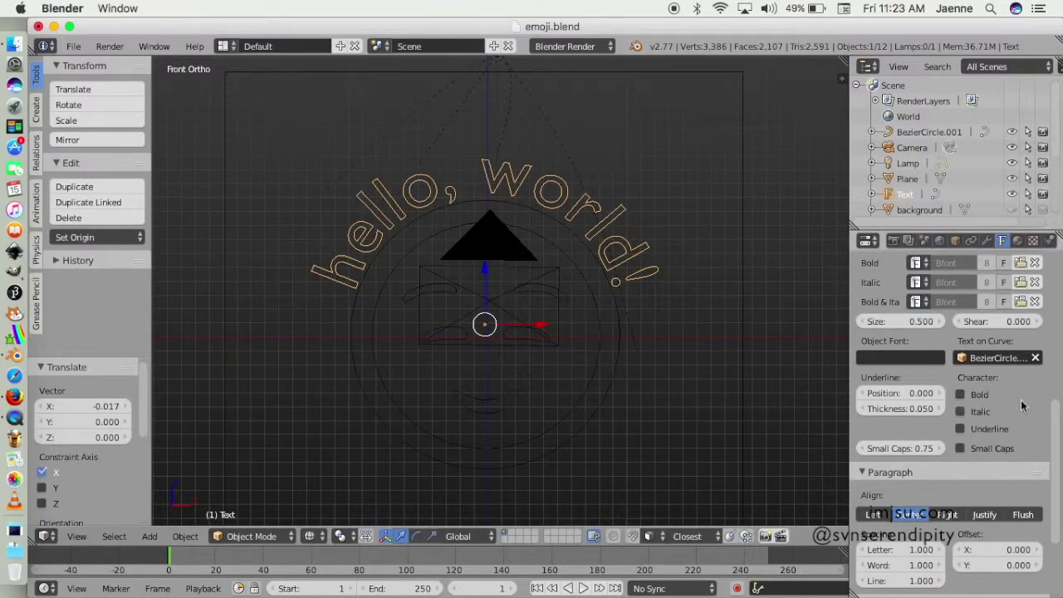
{"action": "left_click_drag", "start_coordinate": [1054, 409], "coordinate": [1057, 322]}
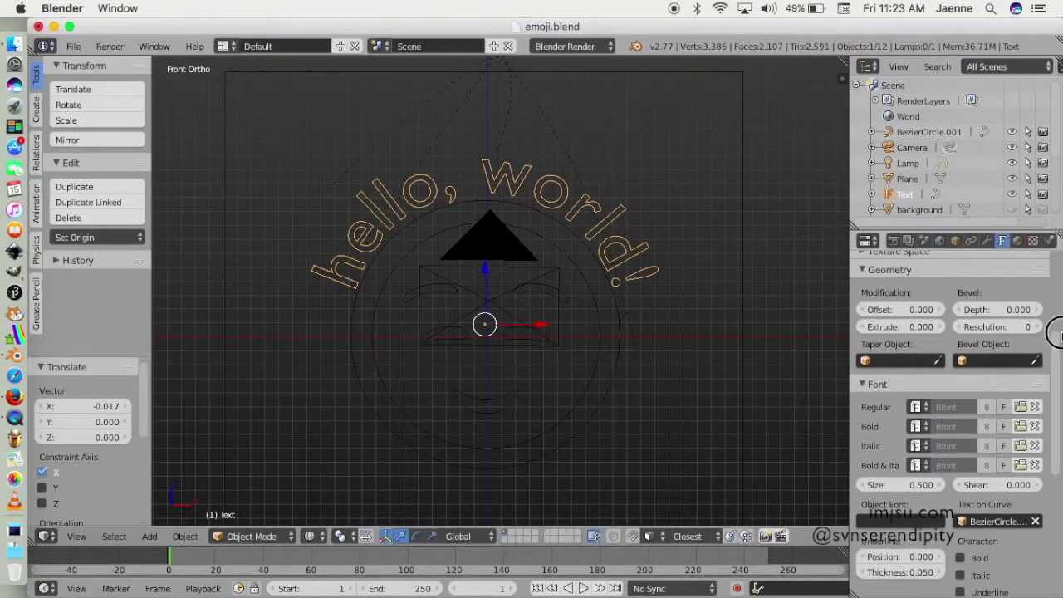
Give the letters a 0.1 extrusion and a 0.01 bevel depth.
{"action": "left_click", "coordinate": [912, 372]}
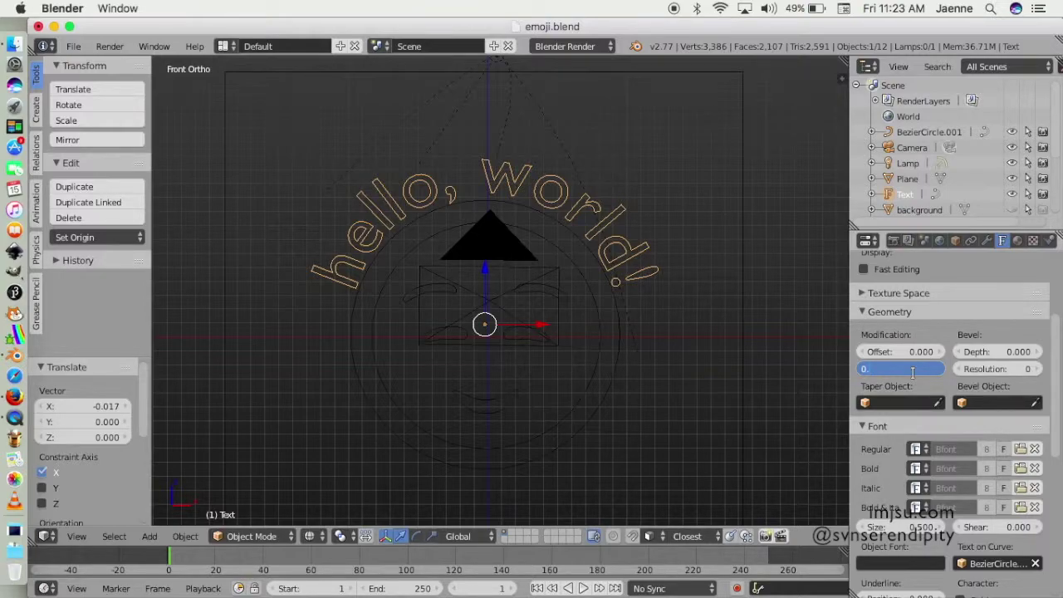
{"action": "key", "text": "Return"}
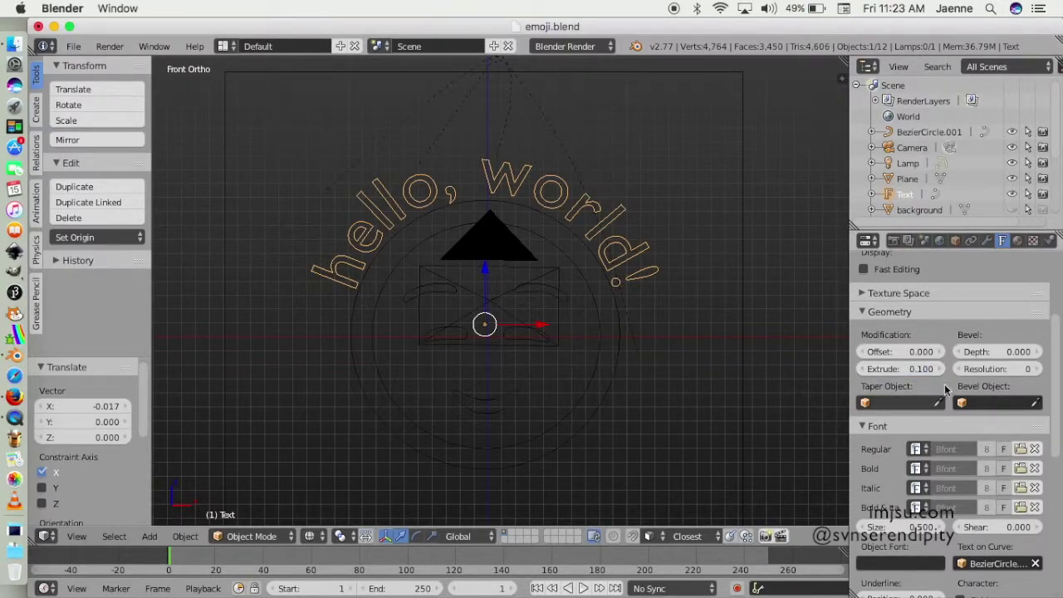
{"action": "left_click", "coordinate": [997, 352]}
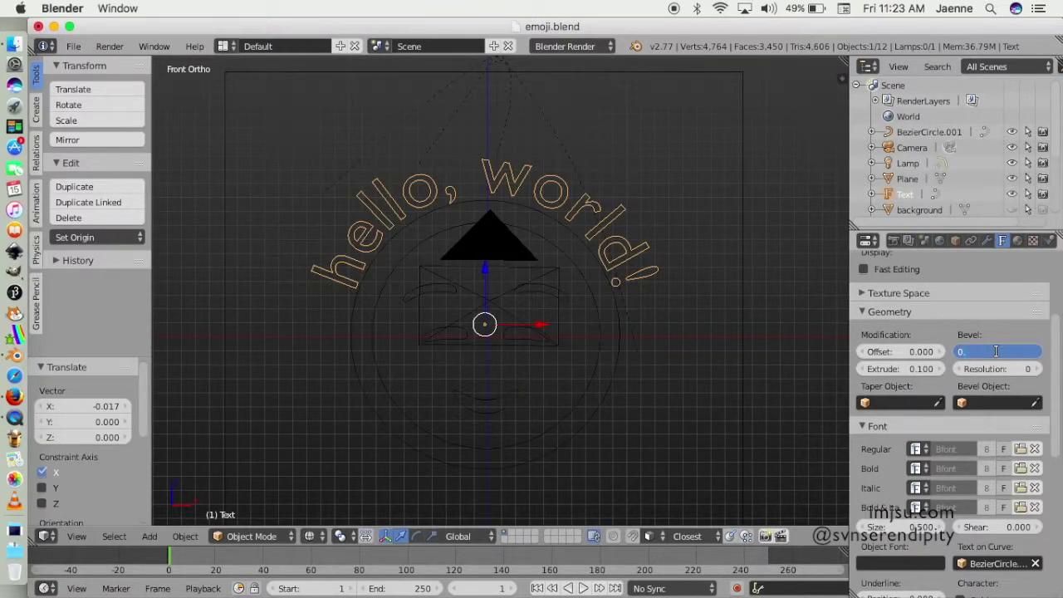
{"action": "type", "text": "01"}
{"action": "key", "text": "Return"}
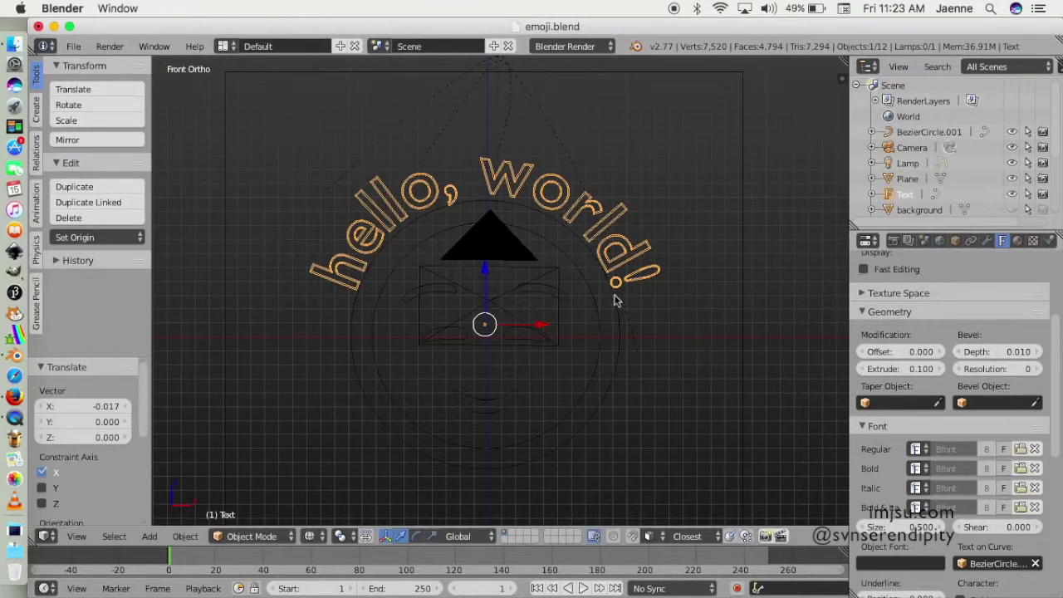
Preview with rendered shading and raise the bevel depth to 0.02.
{"action": "key", "text": "shift+z"}
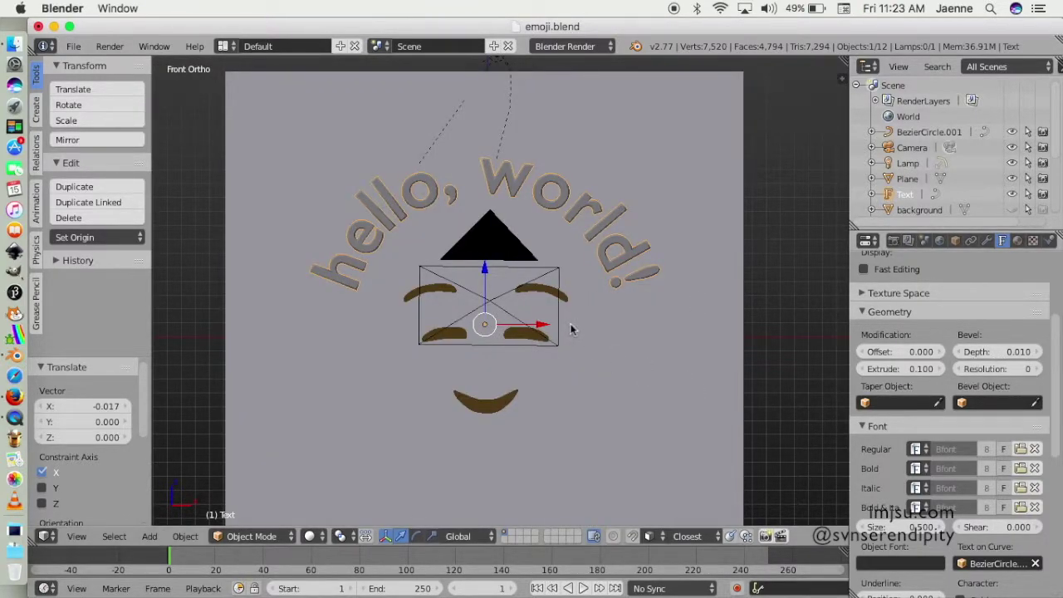
{"action": "scroll", "coordinate": [570, 330], "scroll_direction": "up", "scroll_amount": 2}
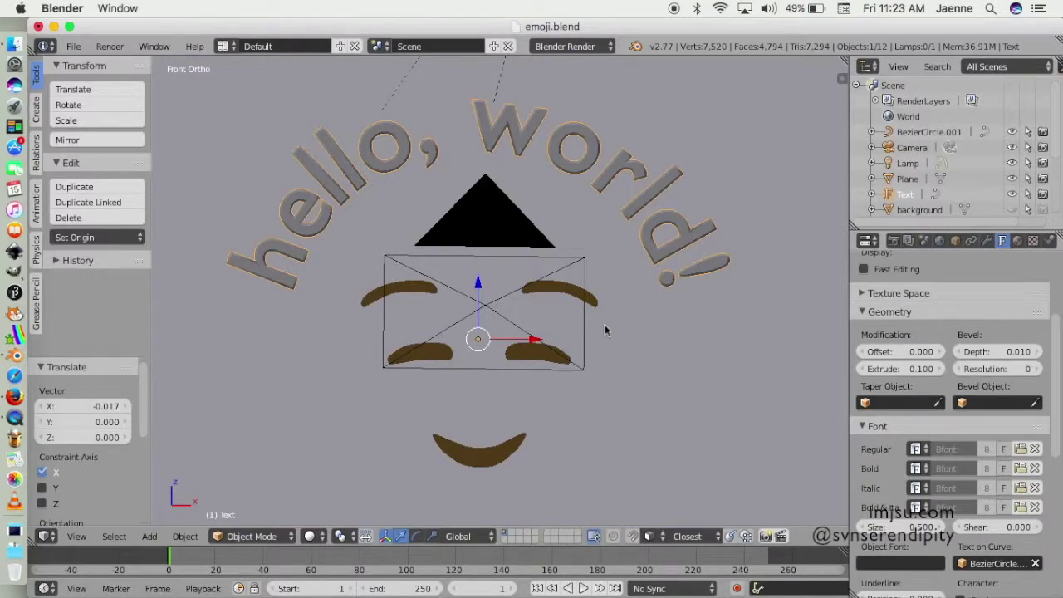
{"action": "left_click", "coordinate": [1021, 349]}
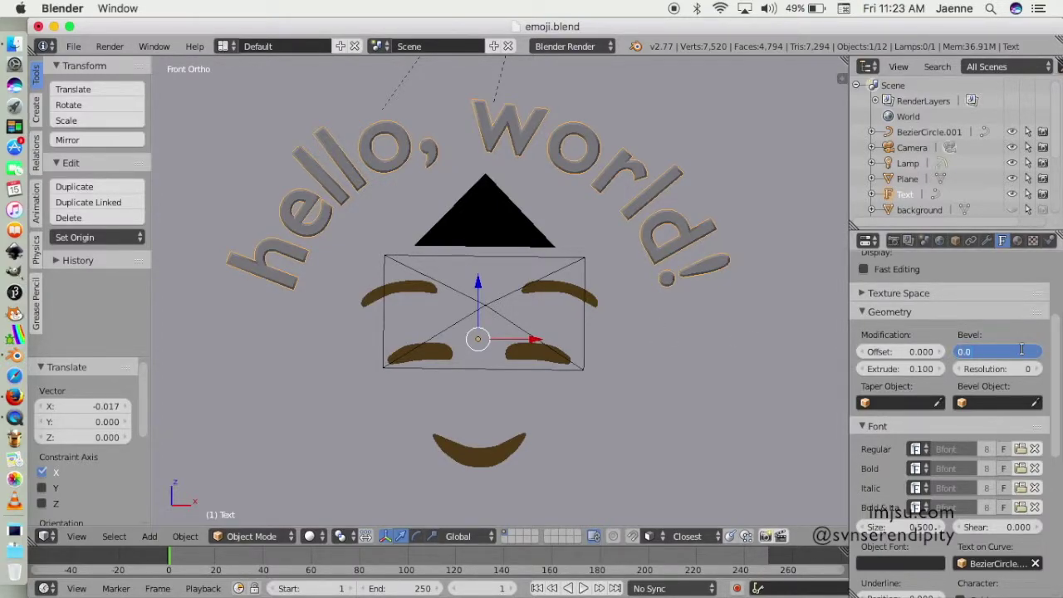
{"action": "type", "text": "2"}
{"action": "type", "text": "0.01"}
{"action": "key", "text": "Return"}
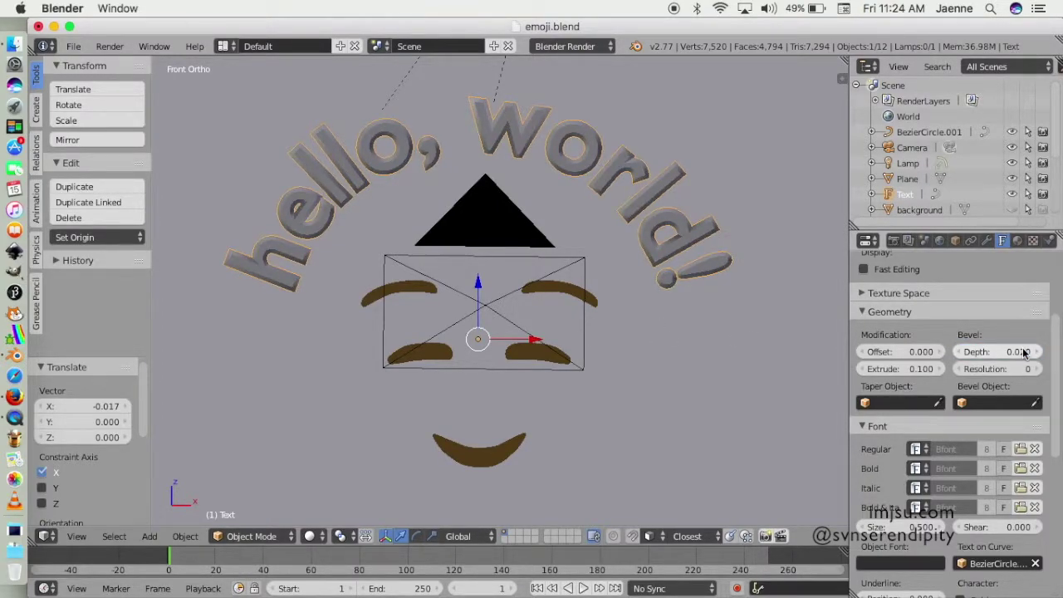
{"action": "scroll", "coordinate": [659, 387], "scroll_direction": "down", "scroll_amount": 1}
{"action": "scroll", "coordinate": [602, 418], "scroll_direction": "down", "scroll_amount": 1}
{"action": "scroll", "coordinate": [603, 355], "scroll_direction": "down", "scroll_amount": 2}
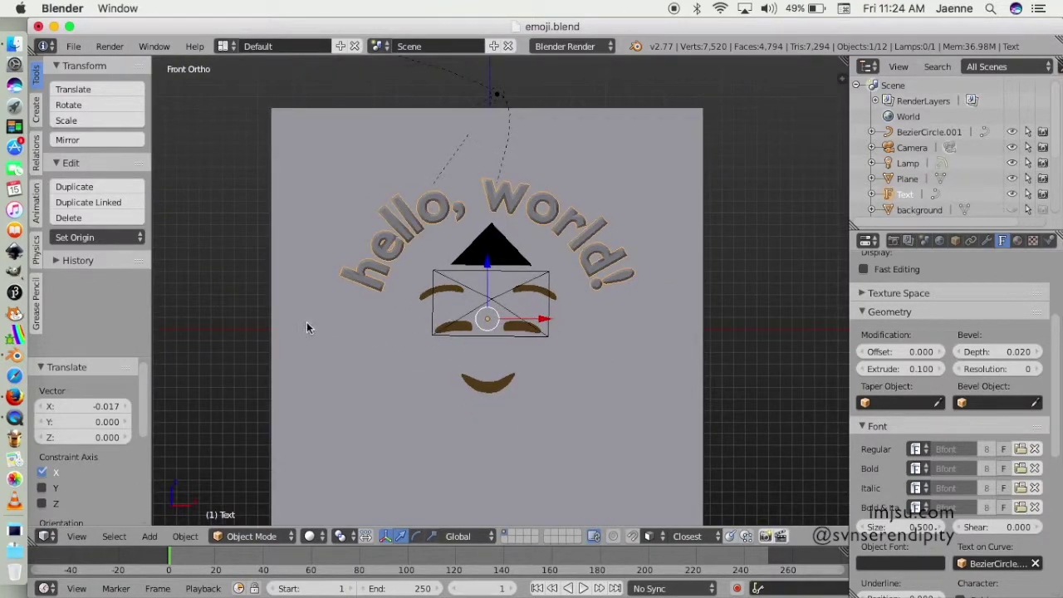
{"action": "middle_click_drag", "start_coordinate": [306, 326], "coordinate": [370, 359]}
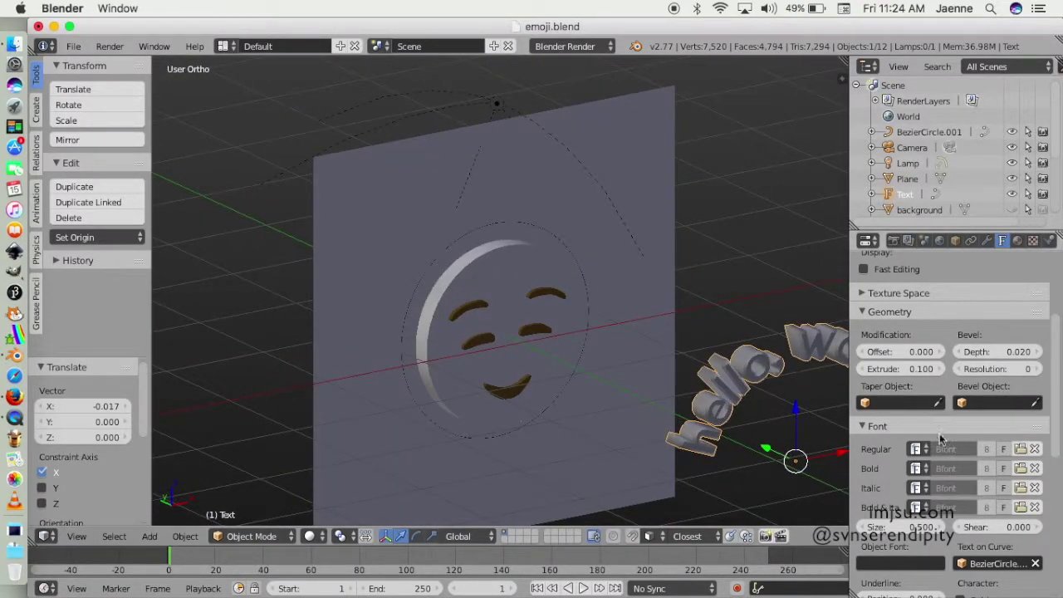
Reduce the text extrusion to 0.05, then to 0.04.
{"action": "left_click", "coordinate": [921, 370]}
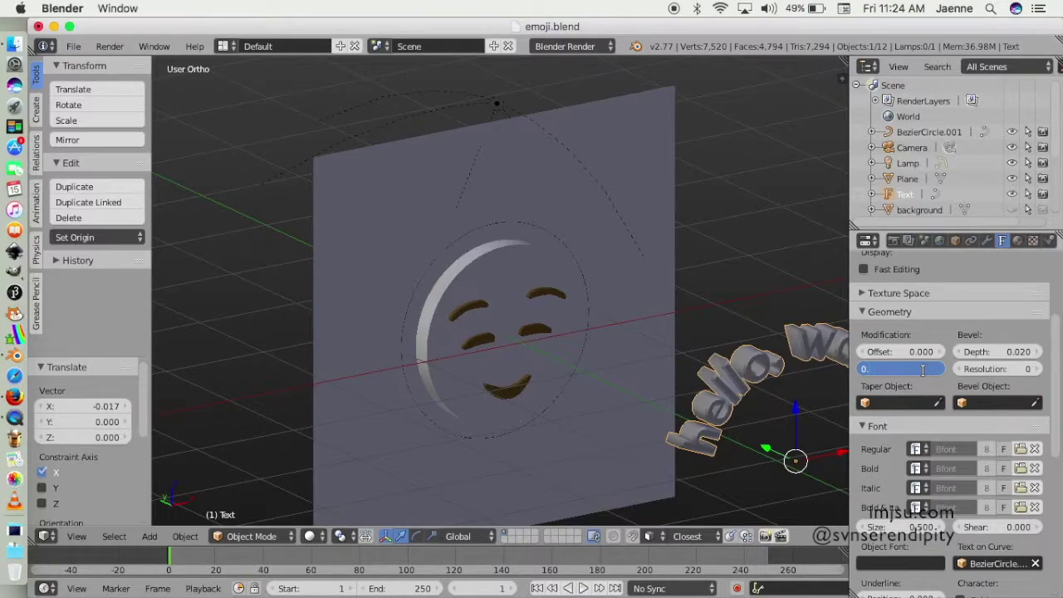
{"action": "type", "text": "05"}
{"action": "key", "text": "Return"}
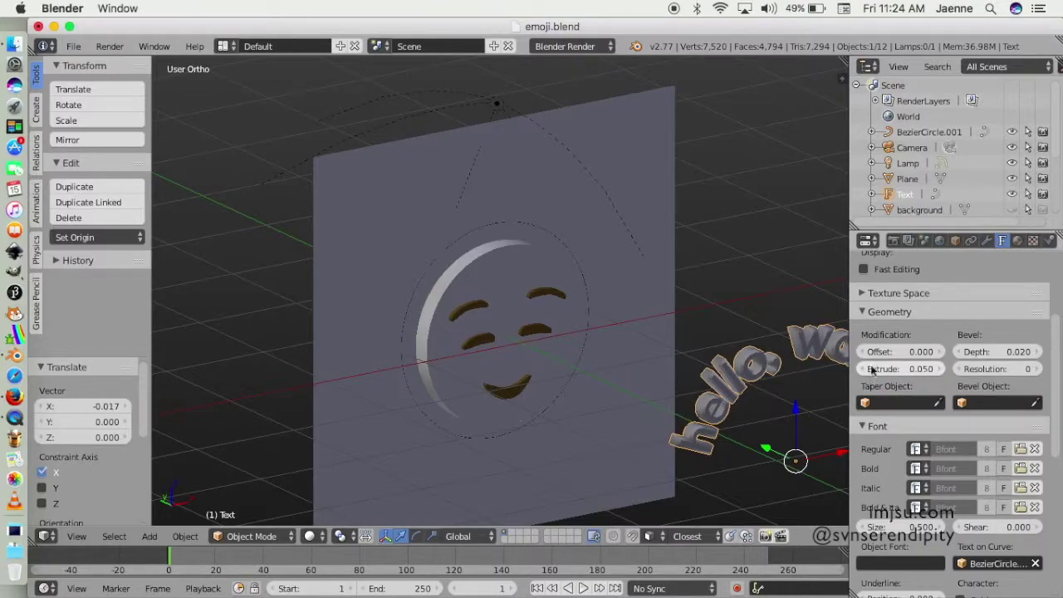
{"action": "left_click", "coordinate": [921, 369]}
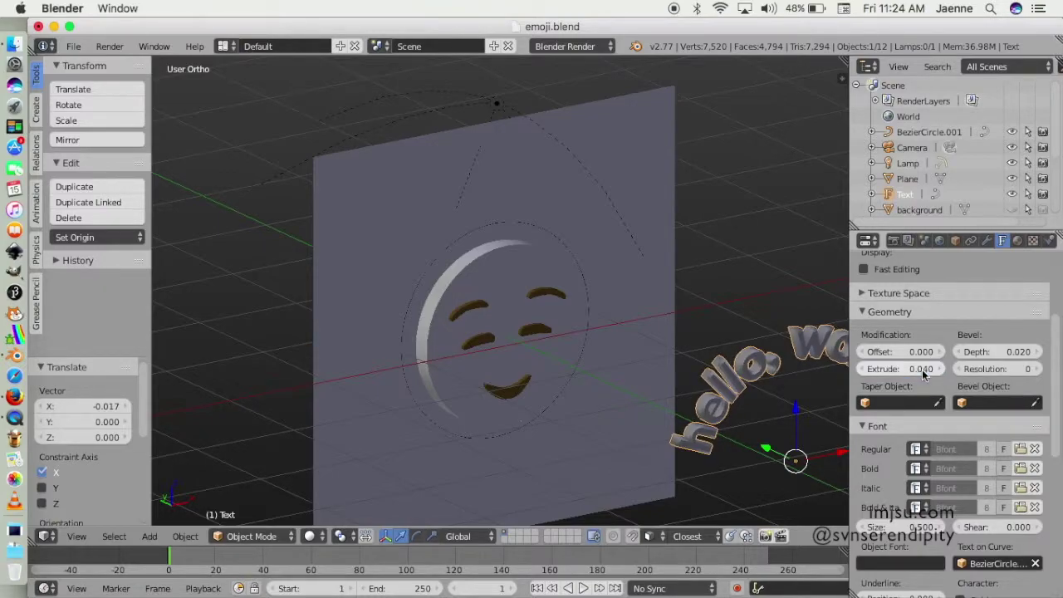
{"action": "key", "text": "Return"}
Enable snapping and move the text along Y onto the plane's surface.
{"action": "middle_click_drag", "start_coordinate": [628, 289], "coordinate": [664, 353]}
{"action": "middle_click_drag", "start_coordinate": [516, 400], "coordinate": [552, 434]}
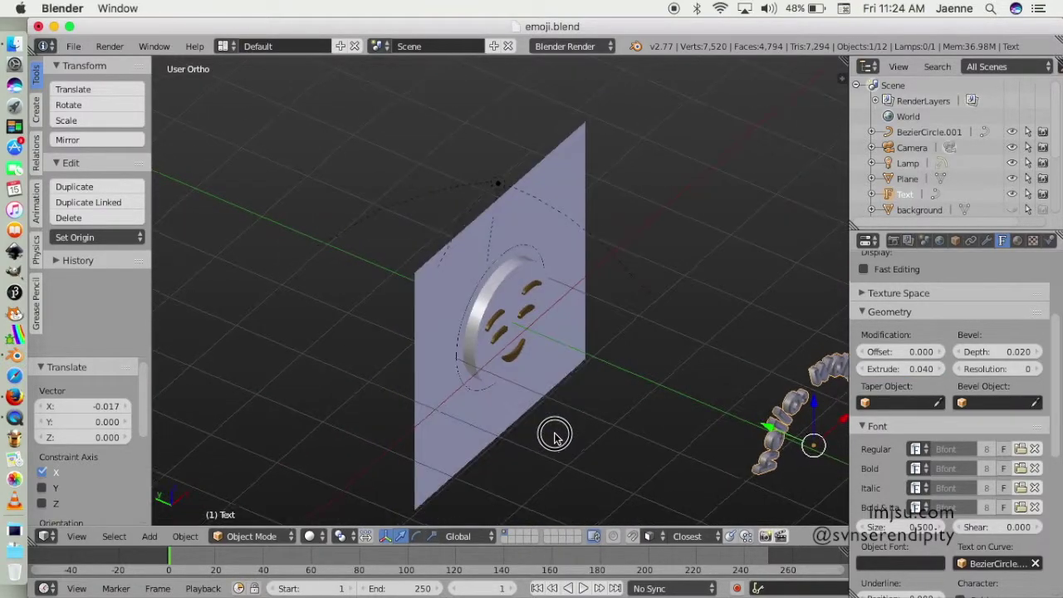
{"action": "scroll", "coordinate": [685, 424], "scroll_direction": "down", "scroll_amount": 2}
{"action": "key", "text": "shift+Tab"}
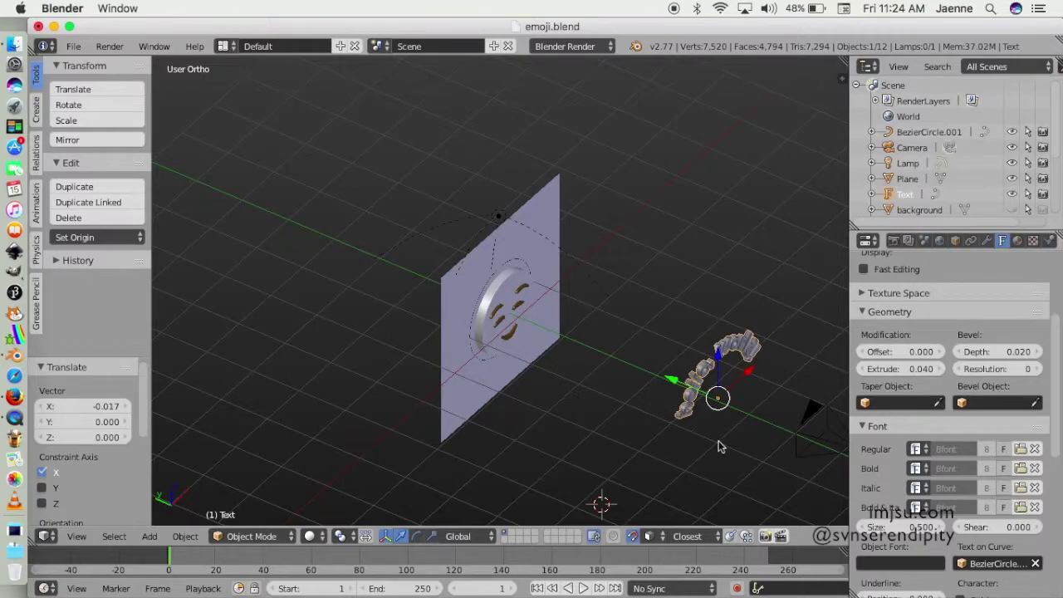
{"action": "key", "text": "g"}
{"action": "key", "text": "y"}
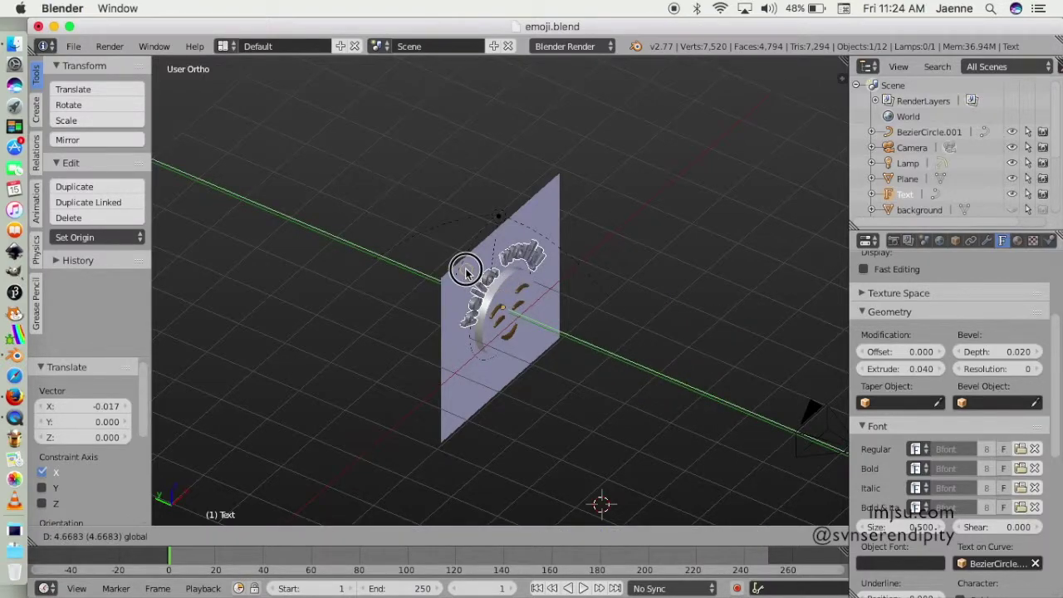
{"action": "left_click", "coordinate": [465, 274]}
{"action": "scroll", "coordinate": [480, 333], "scroll_direction": "down", "scroll_amount": 2}
{"action": "scroll", "coordinate": [480, 332], "scroll_direction": "up", "scroll_amount": 3}
{"action": "scroll", "coordinate": [465, 334], "scroll_direction": "up", "scroll_amount": 3}
{"action": "scroll", "coordinate": [376, 340], "scroll_direction": "up", "scroll_amount": 3}
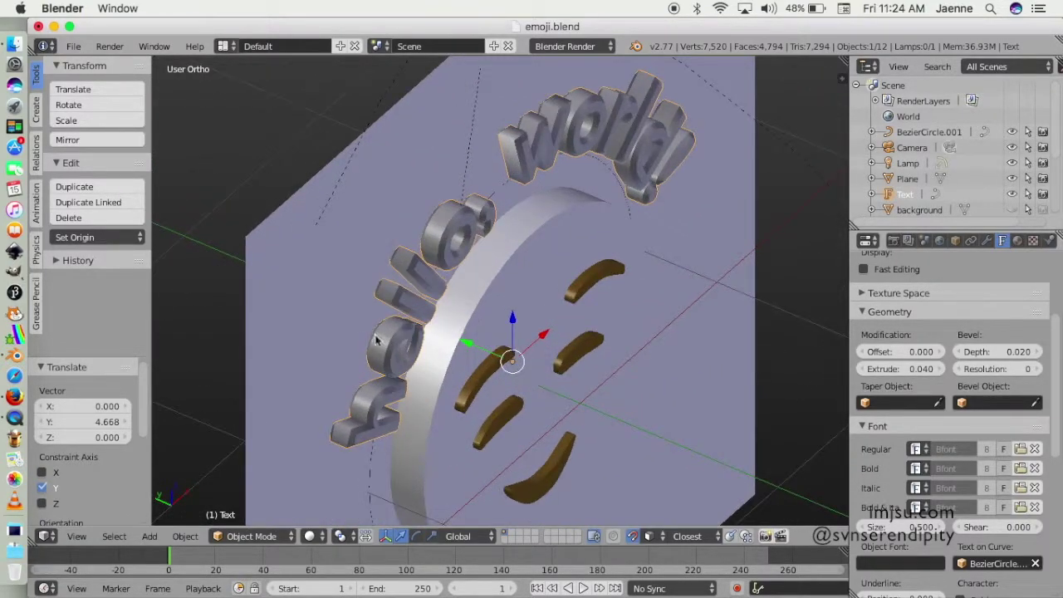
{"action": "mouse_move", "coordinate": [229, 200]}
{"action": "middle_mouse_down"}
{"action": "mouse_move", "coordinate": [289, 243]}
{"action": "mouse_move", "coordinate": [233, 216]}
{"action": "middle_mouse_up"}
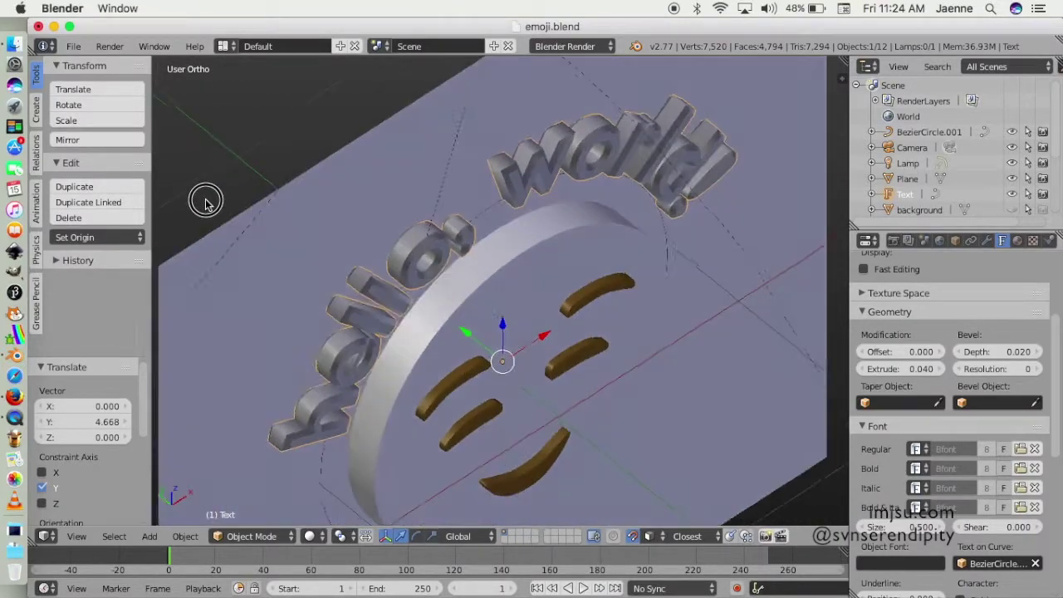
Go to front wireframe view, toggle snapping, and nudge the text slightly along X.
{"action": "key", "text": "KP_1"}
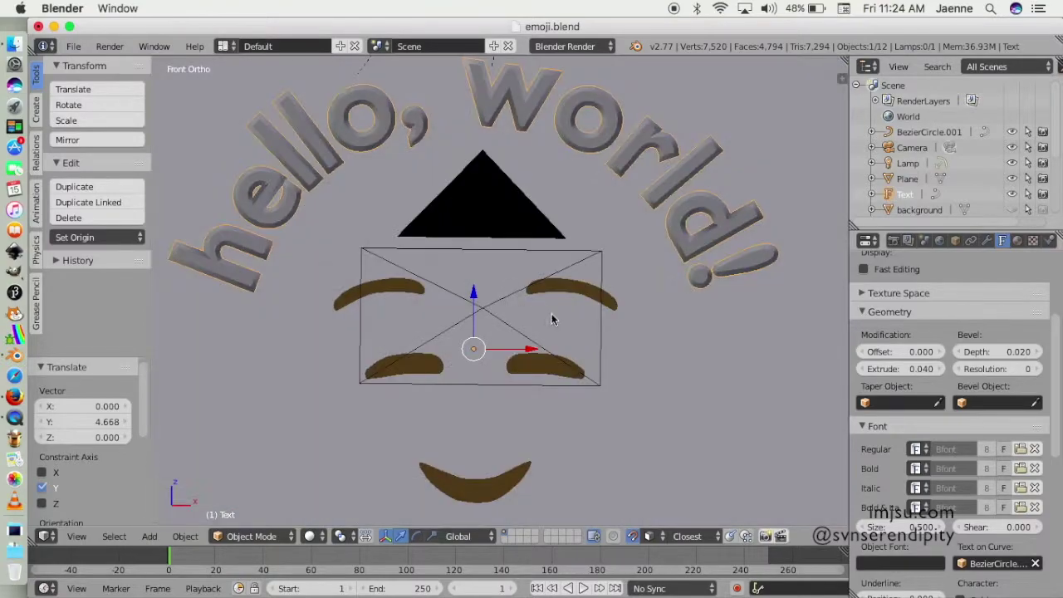
{"action": "scroll", "coordinate": [643, 297], "scroll_direction": "down", "scroll_amount": 5}
{"action": "key", "text": "z"}
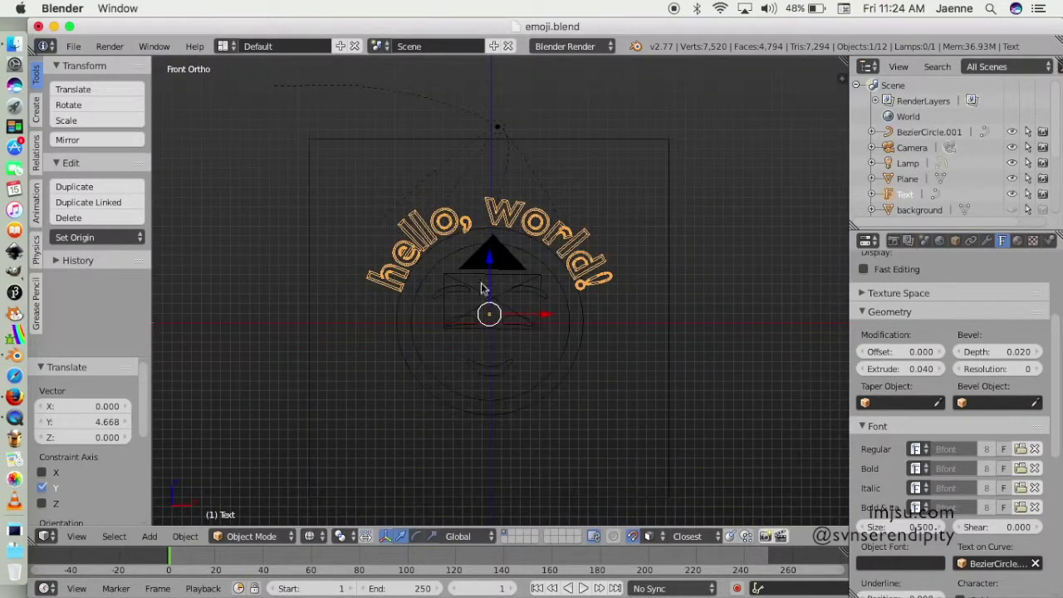
{"action": "scroll", "coordinate": [456, 304], "scroll_direction": "down", "scroll_amount": 1}
{"action": "scroll", "coordinate": [458, 304], "scroll_direction": "up", "scroll_amount": 2}
{"action": "scroll", "coordinate": [460, 304], "scroll_direction": "up", "scroll_amount": 3}
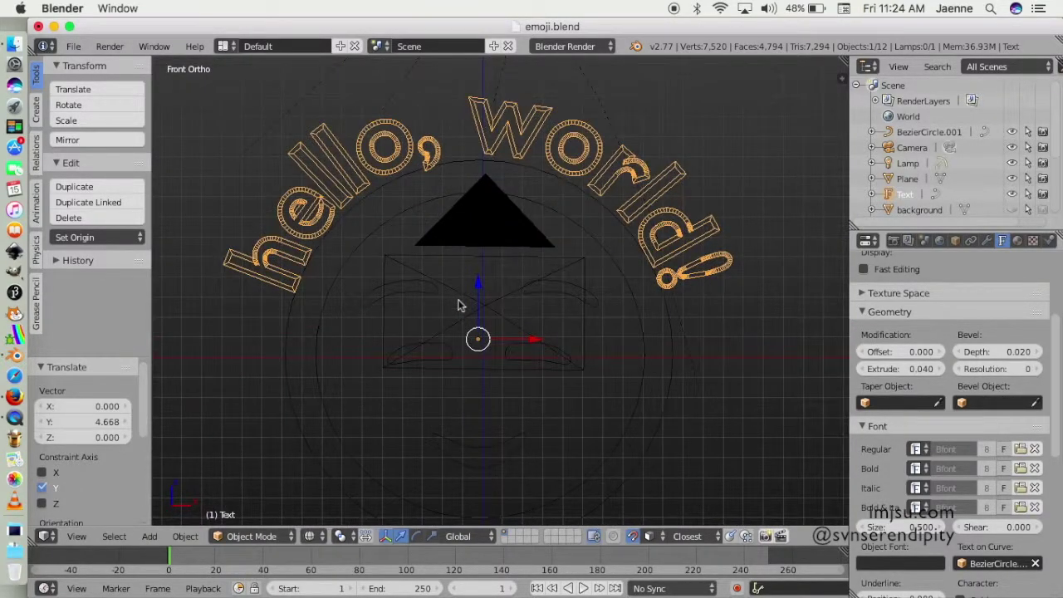
{"action": "key", "text": "shift+Tab"}
{"action": "left_click_drag", "start_coordinate": [524, 346], "coordinate": [522, 346]}
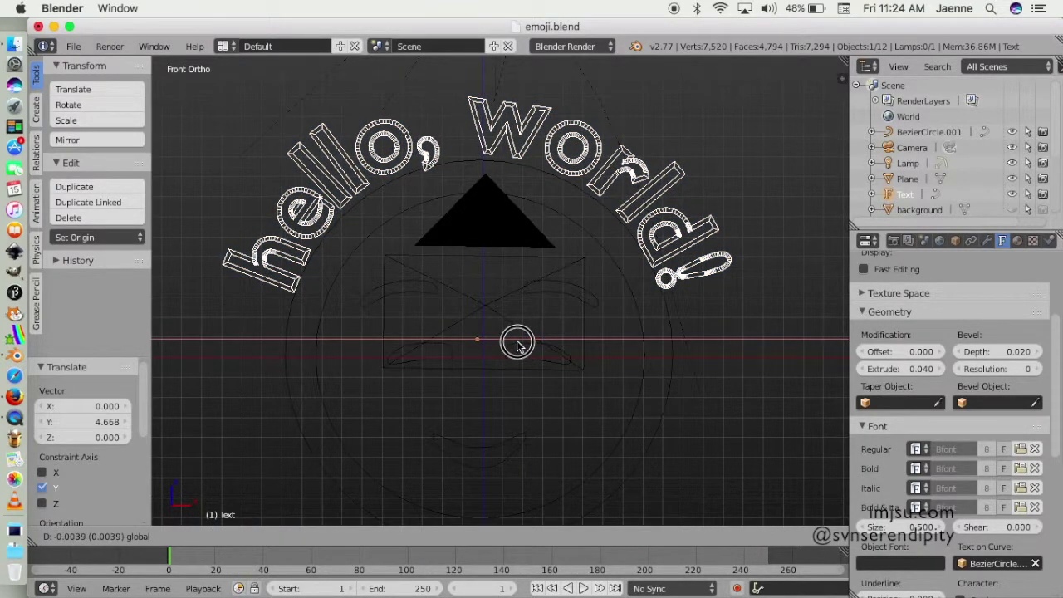
Turn on Screencast Keys in the viewport side panel, then hide the panel.
{"action": "key", "text": "n"}
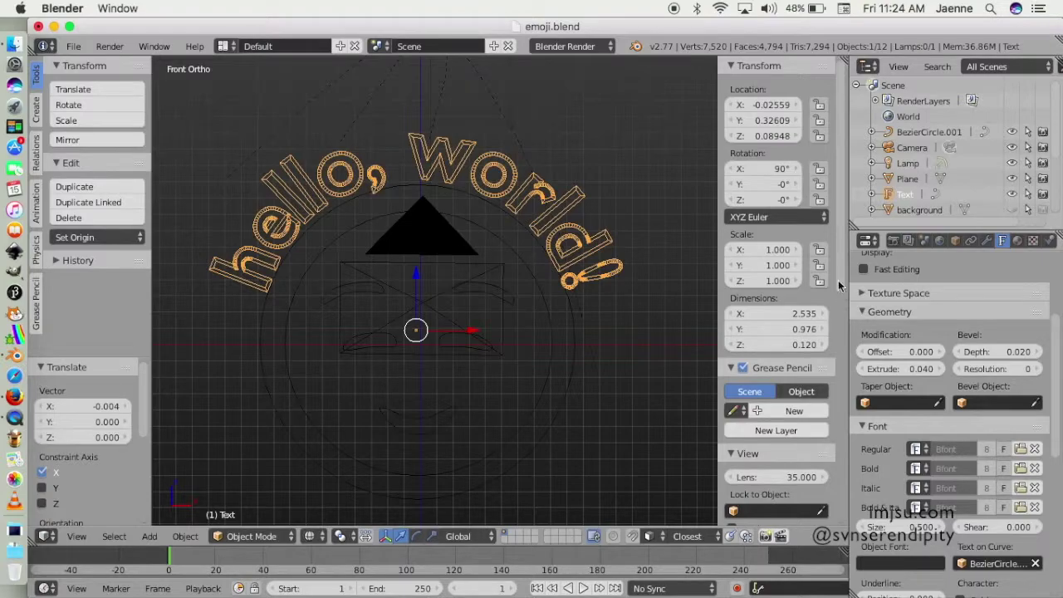
{"action": "left_click_drag", "start_coordinate": [838, 285], "coordinate": [843, 531]}
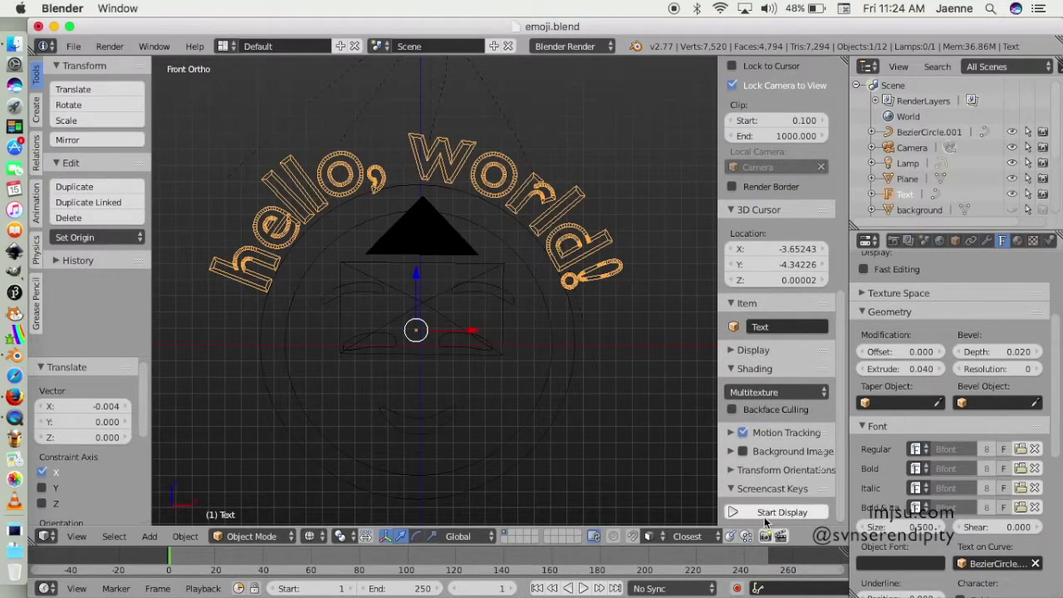
{"action": "left_click", "coordinate": [764, 516]}
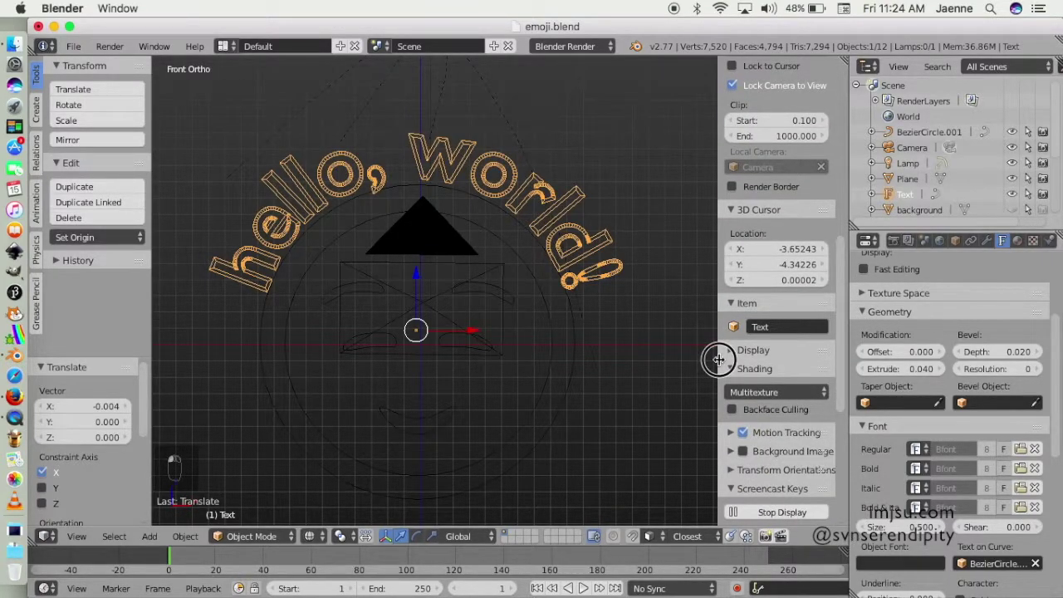
{"action": "left_click_drag", "start_coordinate": [718, 358], "coordinate": [889, 374]}
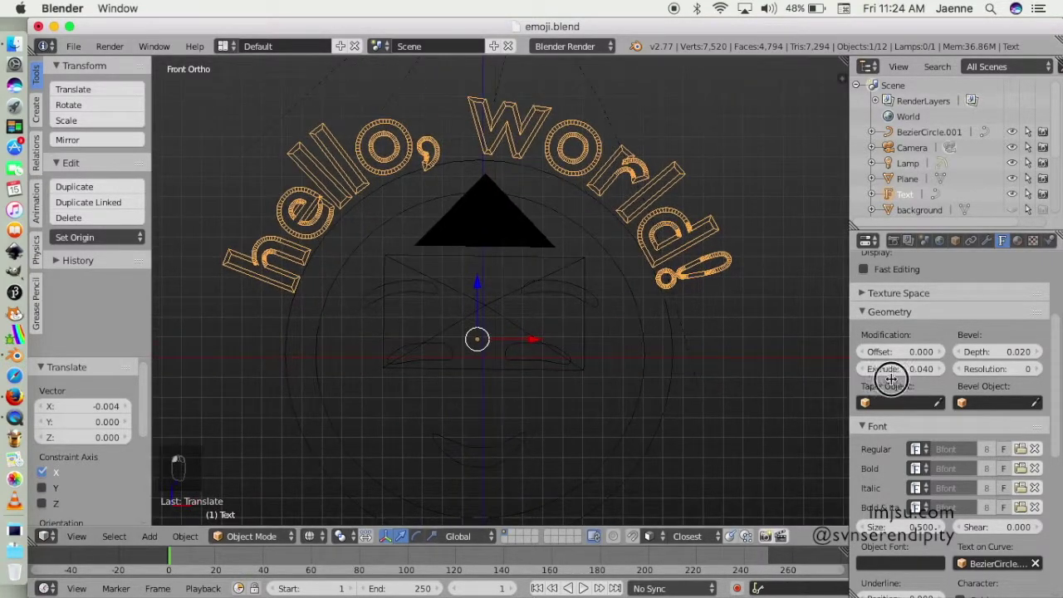
Shift the hello, world! text a tiny step along X to centre it over the face.
{"action": "left_click", "coordinate": [535, 342]}
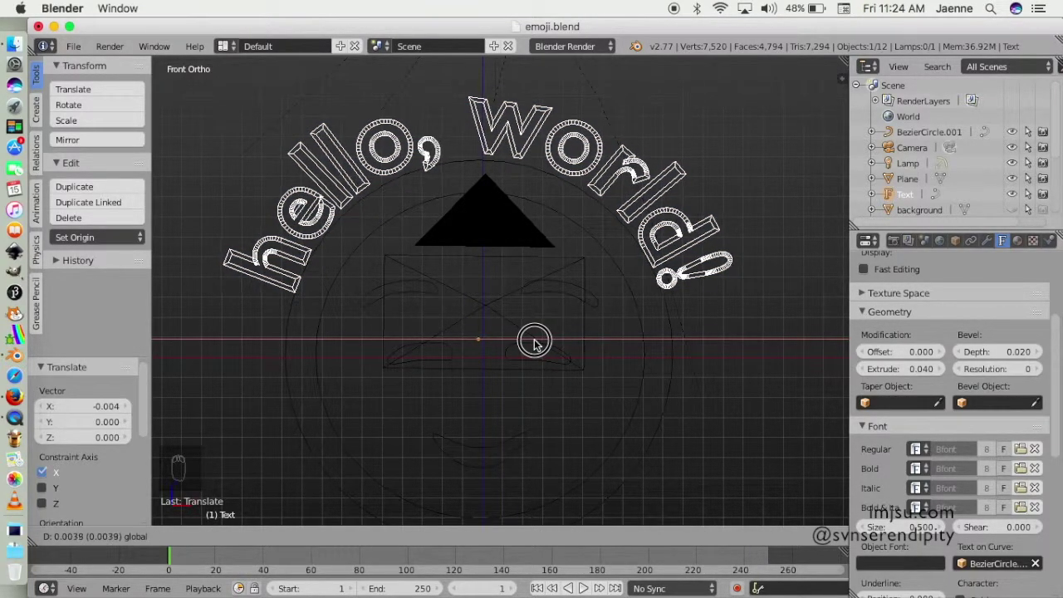
{"action": "left_click", "coordinate": [533, 343]}
{"action": "scroll", "coordinate": [432, 340], "scroll_direction": "down", "scroll_amount": 3}
{"action": "middle_click_drag", "start_coordinate": [317, 335], "coordinate": [350, 381]}
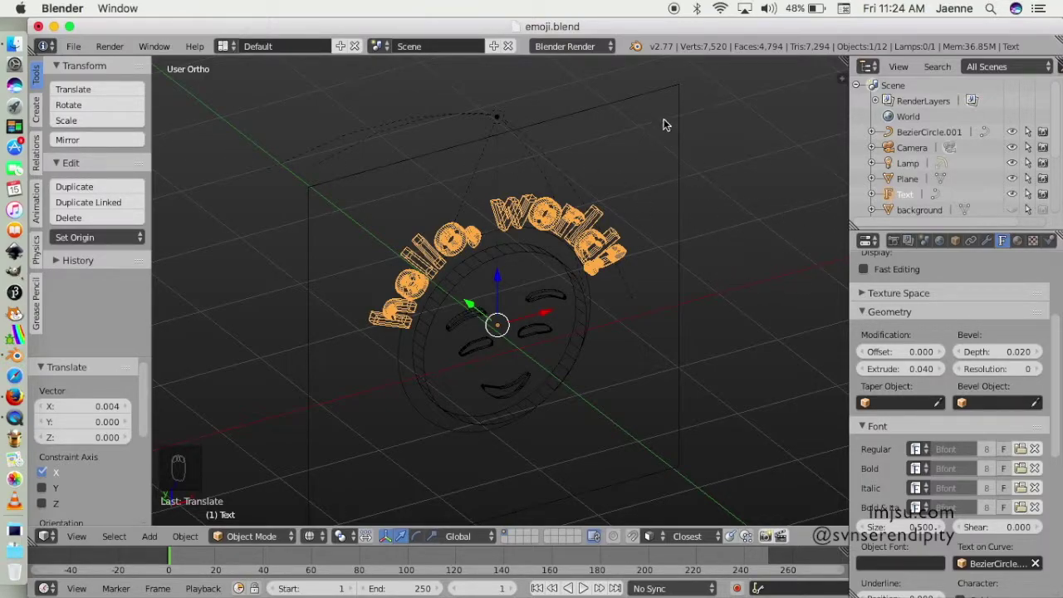
Select the background plane, both eyebrow curves and the mouth curve in turn.
{"action": "right_click", "coordinate": [646, 93]}
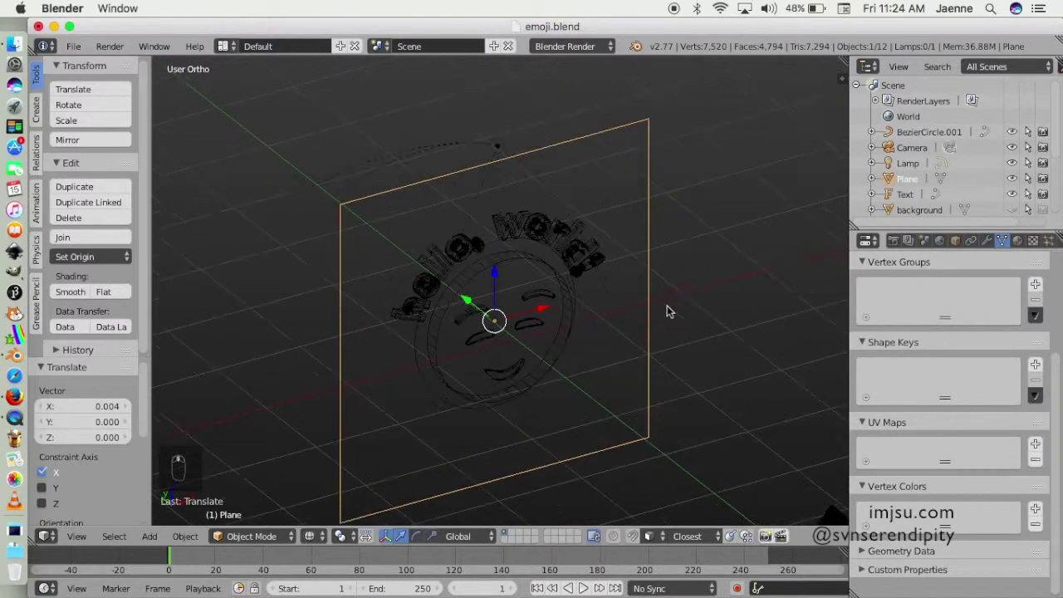
{"action": "right_click", "coordinate": [543, 298]}
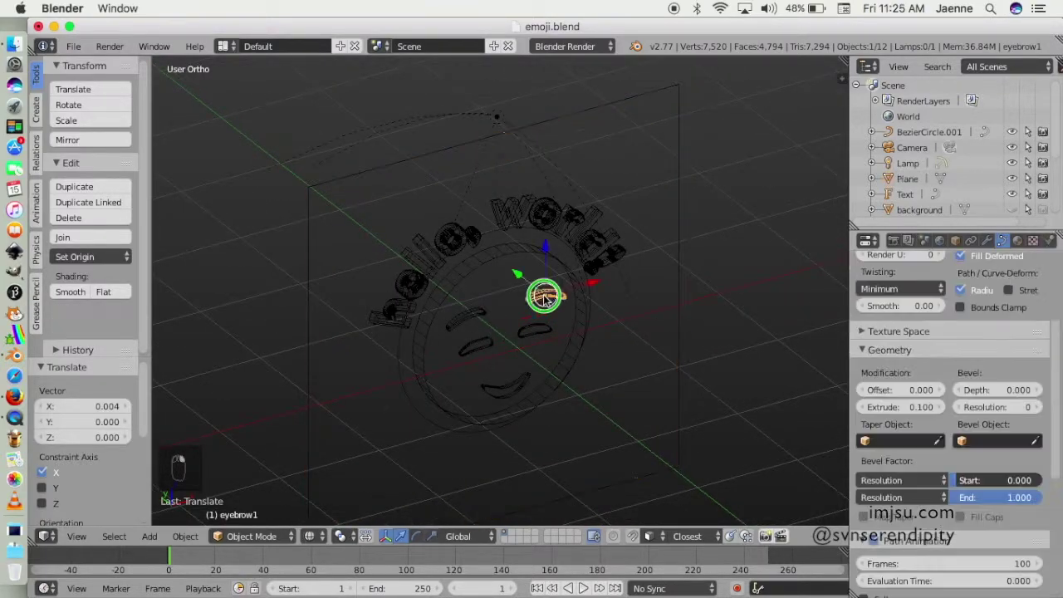
{"action": "right_click", "coordinate": [539, 329]}
{"action": "right_click", "coordinate": [516, 390]}
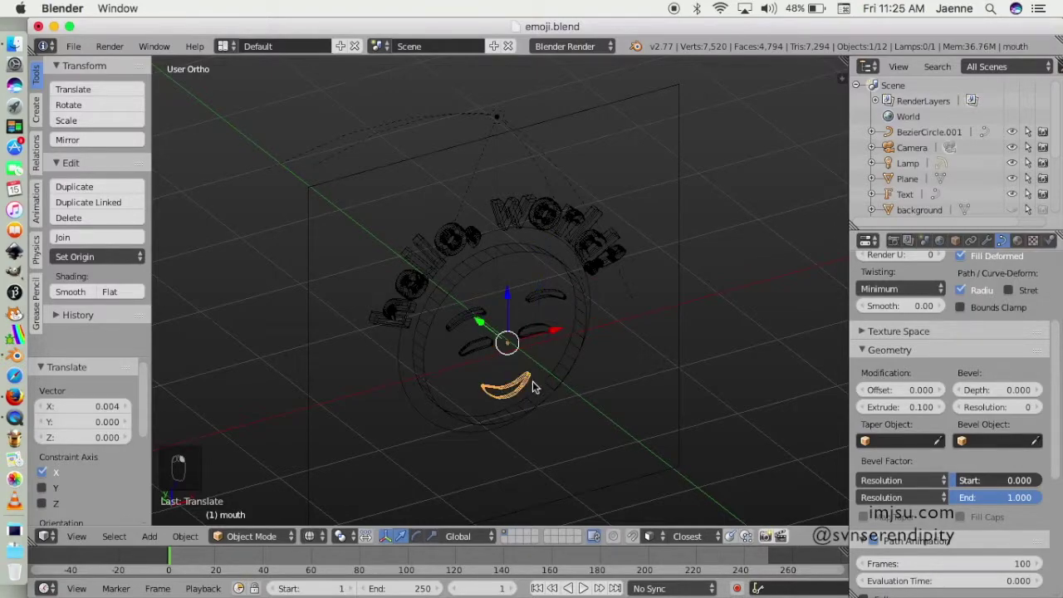
{"action": "middle_click_drag", "start_coordinate": [496, 415], "coordinate": [485, 387]}
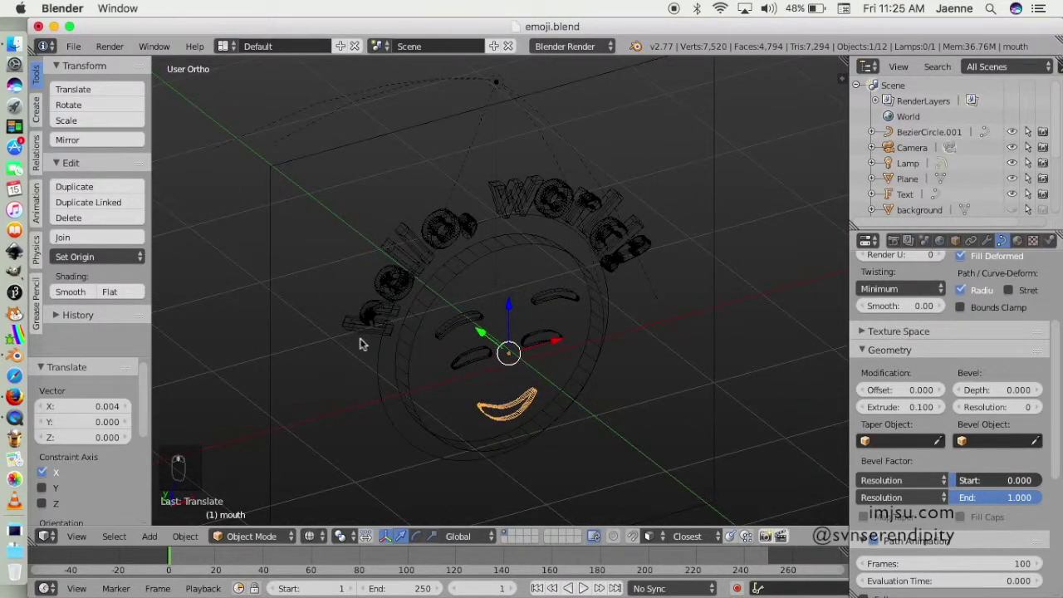
{"action": "scroll", "coordinate": [355, 335], "scroll_direction": "up", "scroll_amount": 2}
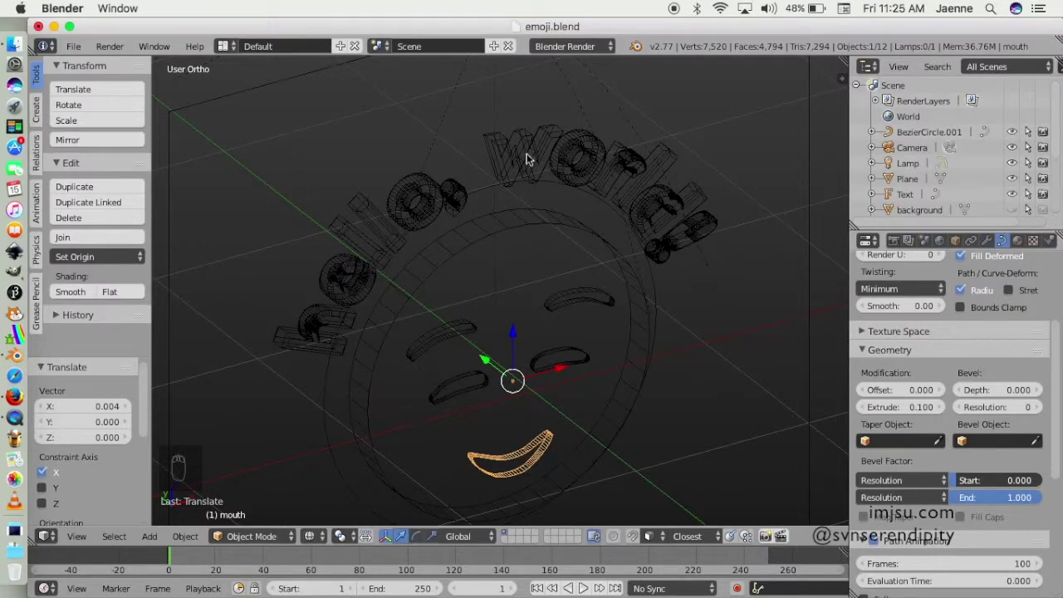
Select the text and face ring, return to solid shading, then reselect the plane and face ring.
{"action": "right_click", "coordinate": [528, 162]}
{"action": "right_click", "coordinate": [659, 280]}
{"action": "scroll", "coordinate": [662, 286], "scroll_direction": "down", "scroll_amount": 3}
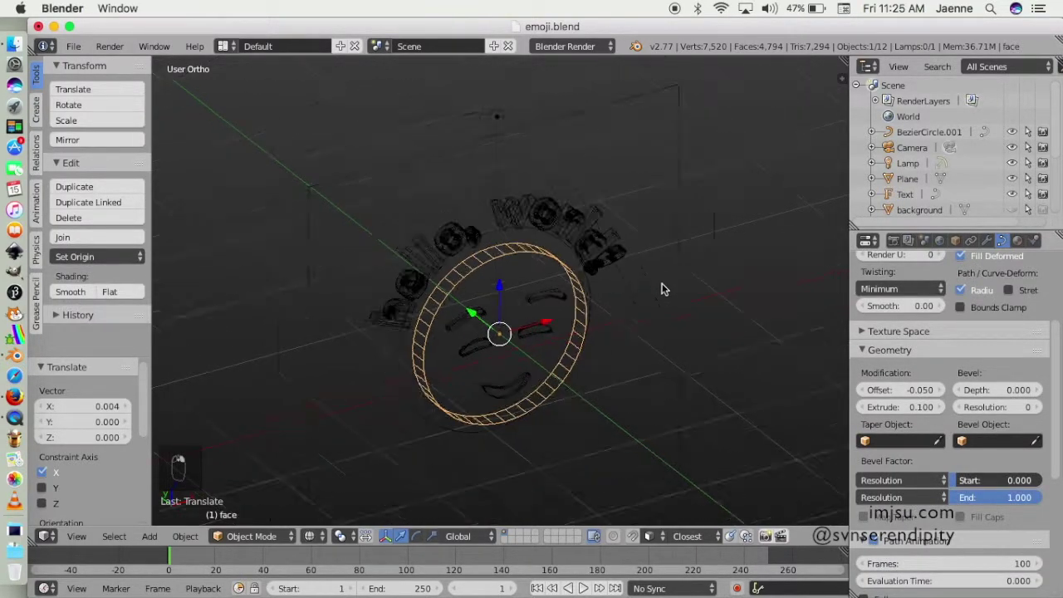
{"action": "key", "text": "z"}
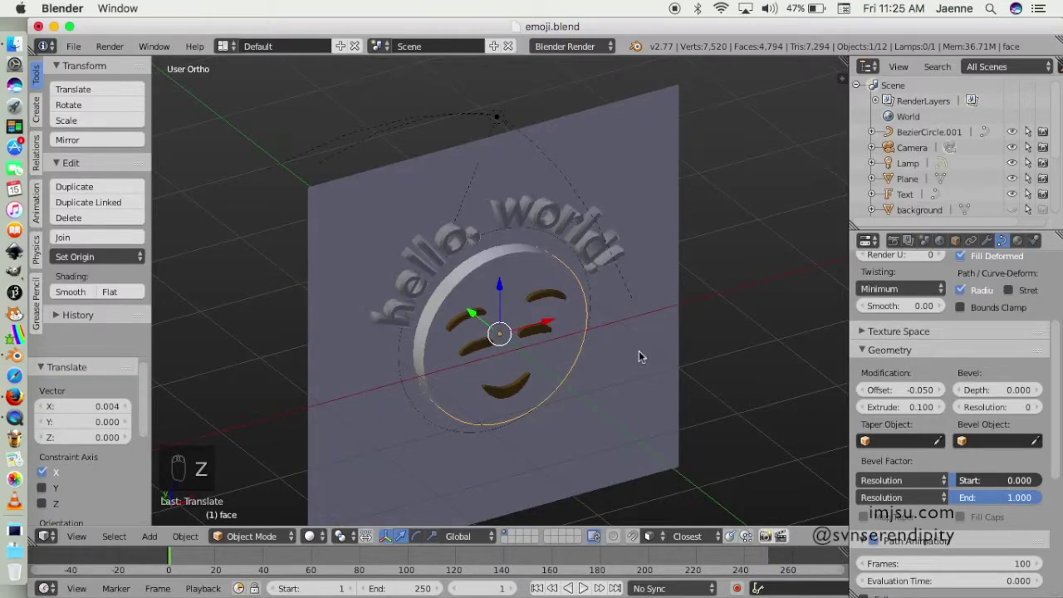
{"action": "middle_click_drag", "start_coordinate": [754, 308], "coordinate": [518, 208]}
{"action": "right_click", "coordinate": [738, 192]}
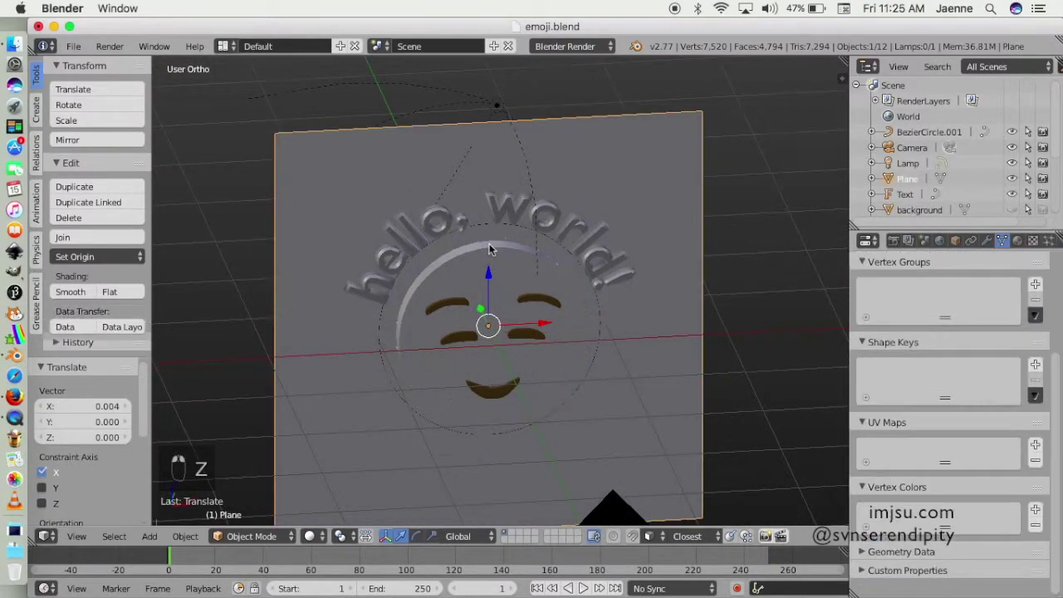
{"action": "scroll", "coordinate": [735, 191], "scroll_direction": "down", "scroll_amount": 2}
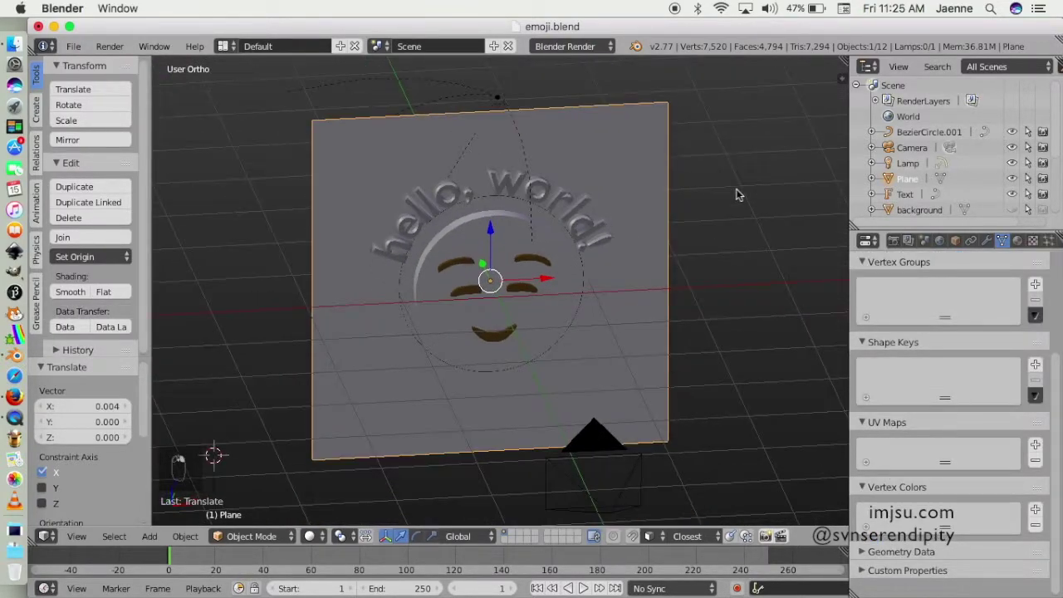
{"action": "right_click", "coordinate": [432, 244]}
Assign the existing gold Material.005 to the emoji face ring.
{"action": "scroll", "coordinate": [1054, 336], "scroll_direction": "up", "scroll_amount": 5}
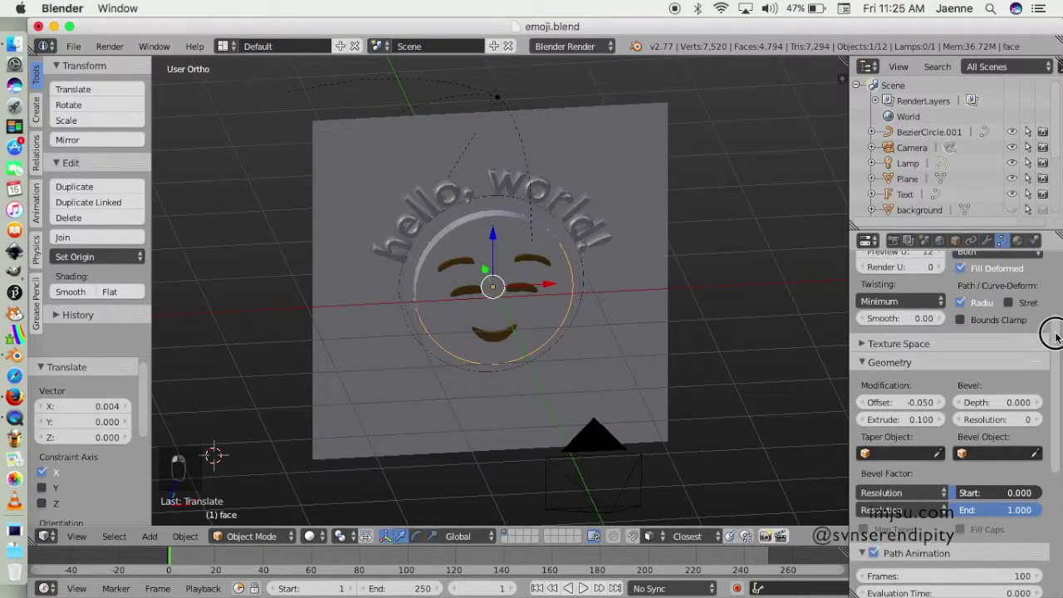
{"action": "left_click", "coordinate": [1017, 241]}
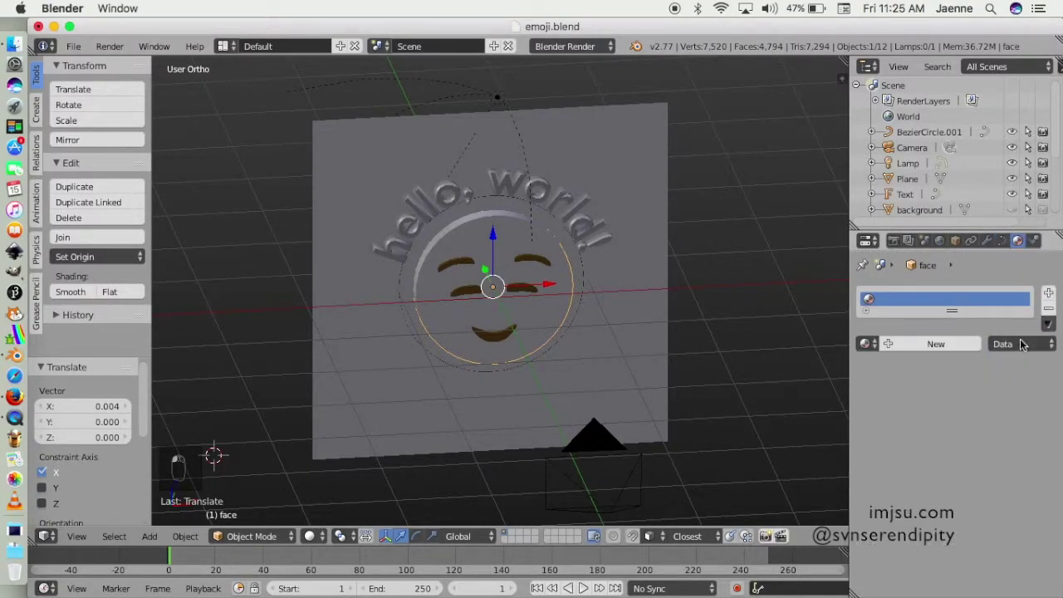
{"action": "mouse_move", "coordinate": [302, 306]}
{"action": "middle_mouse_down"}
{"action": "mouse_move", "coordinate": [360, 311]}
{"action": "mouse_move", "coordinate": [294, 311]}
{"action": "middle_mouse_up"}
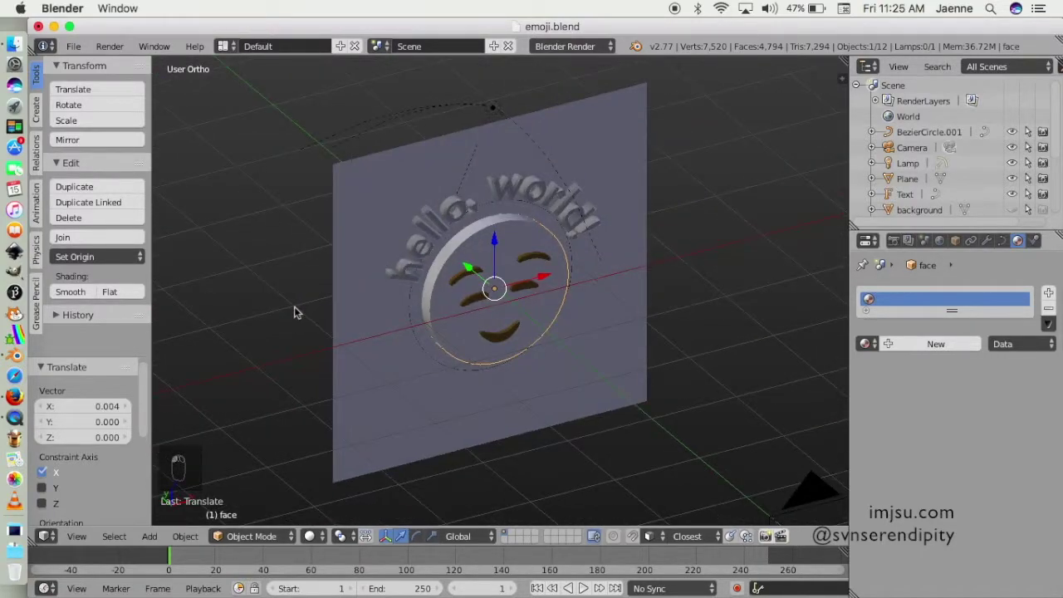
{"action": "left_click", "coordinate": [866, 342]}
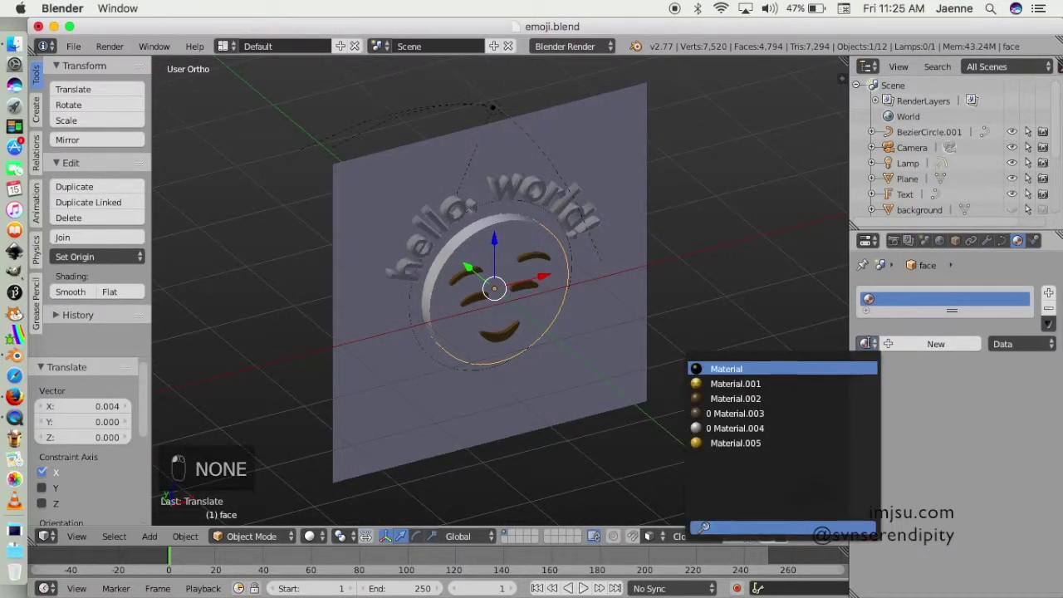
{"action": "left_click", "coordinate": [764, 447]}
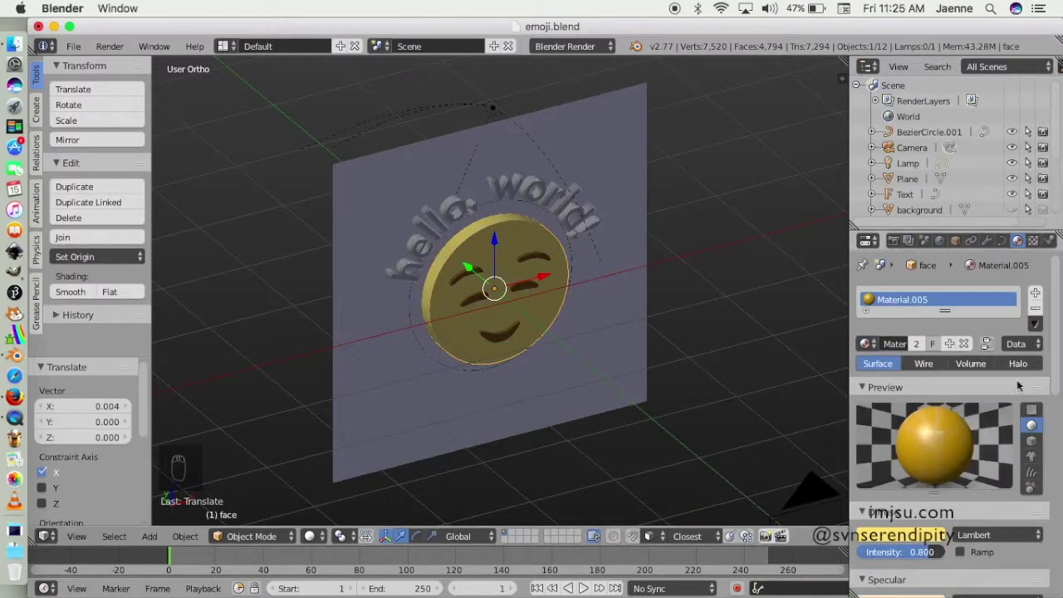
{"action": "scroll", "coordinate": [776, 382], "scroll_direction": "down", "scroll_amount": 3}
{"action": "scroll", "coordinate": [769, 386], "scroll_direction": "up", "scroll_amount": 3}
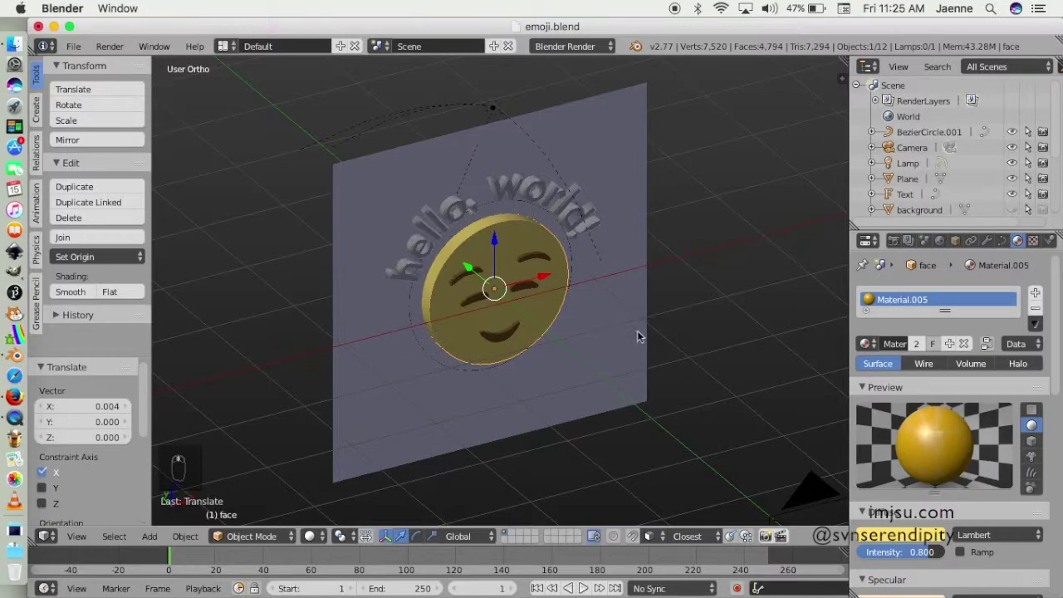
Unlink the arch24_blue_4.jpg image from the face's texture.
{"action": "left_click", "coordinate": [1032, 241]}
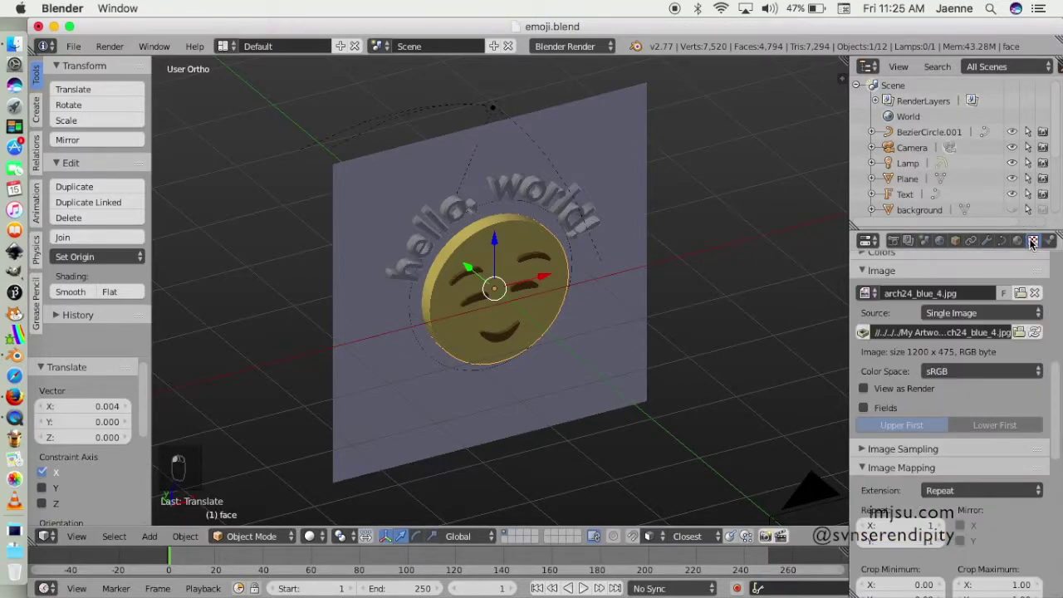
{"action": "left_click_drag", "start_coordinate": [1055, 377], "coordinate": [1055, 309]}
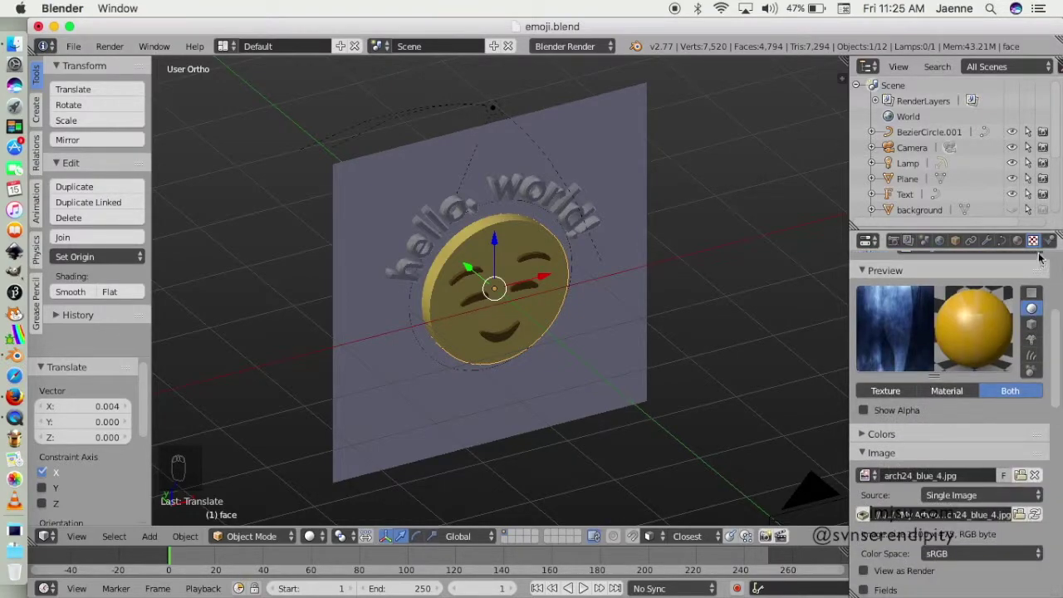
{"action": "left_click", "coordinate": [1033, 475]}
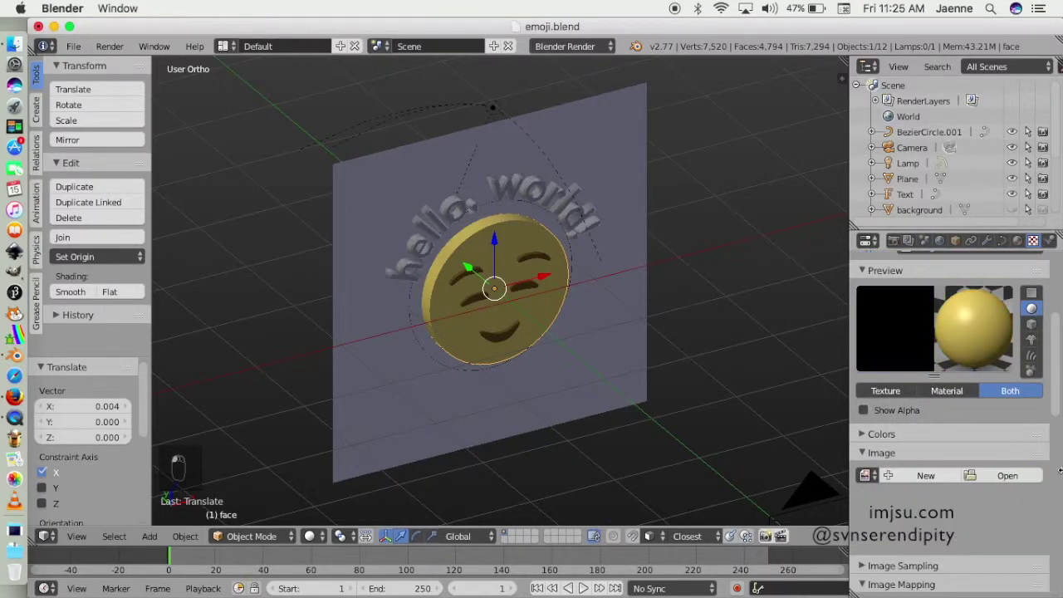
Check the material settings again, then start browsing for a replacement texture image.
{"action": "left_click", "coordinate": [1016, 241]}
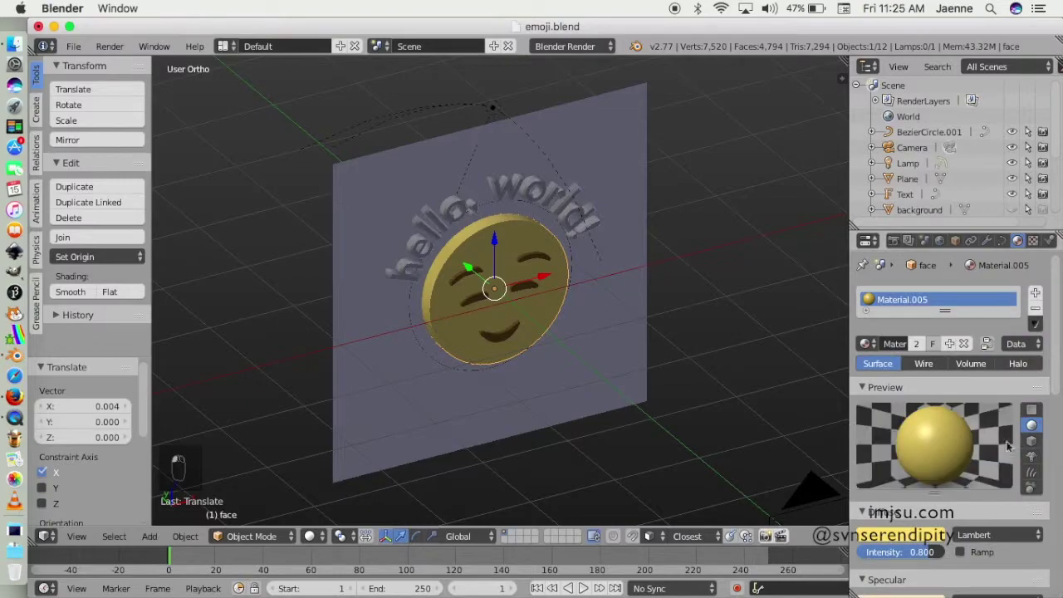
{"action": "left_click_drag", "start_coordinate": [1057, 331], "coordinate": [1056, 366]}
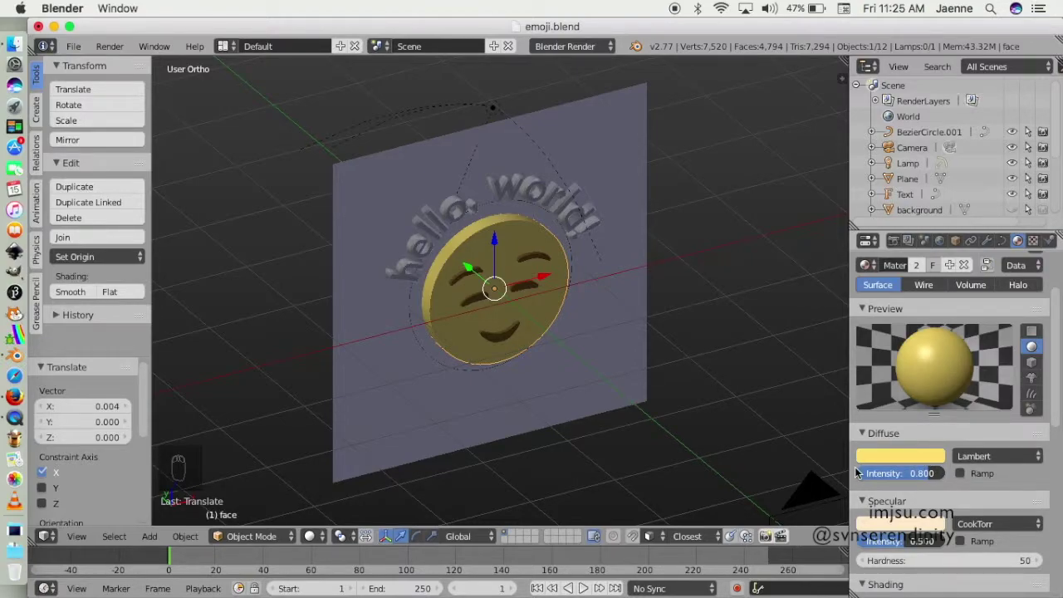
{"action": "left_click", "coordinate": [1032, 240]}
{"action": "left_click_drag", "start_coordinate": [1052, 356], "coordinate": [1053, 390]}
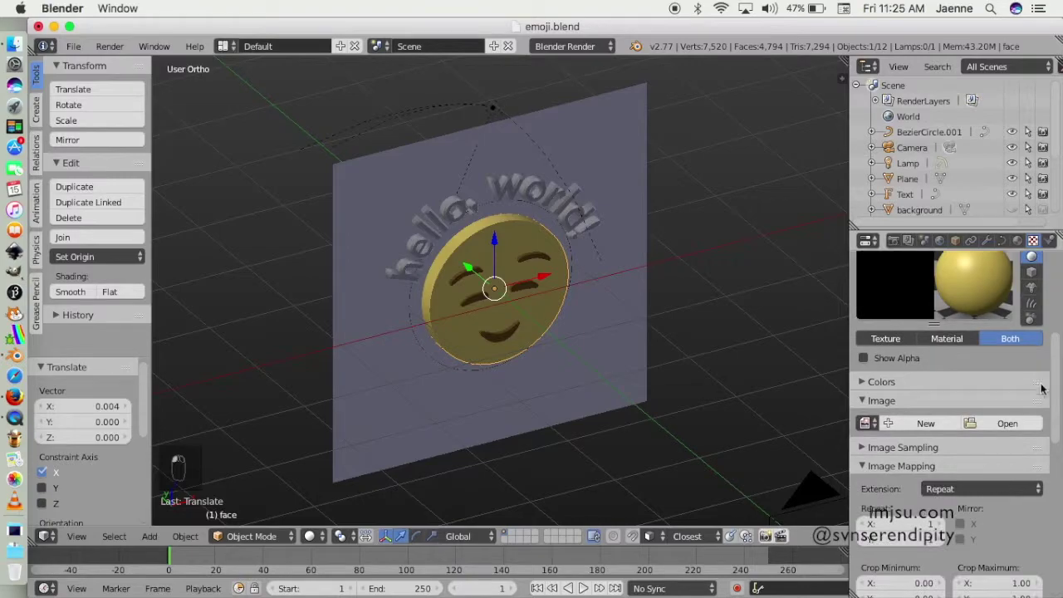
{"action": "left_click", "coordinate": [996, 420]}
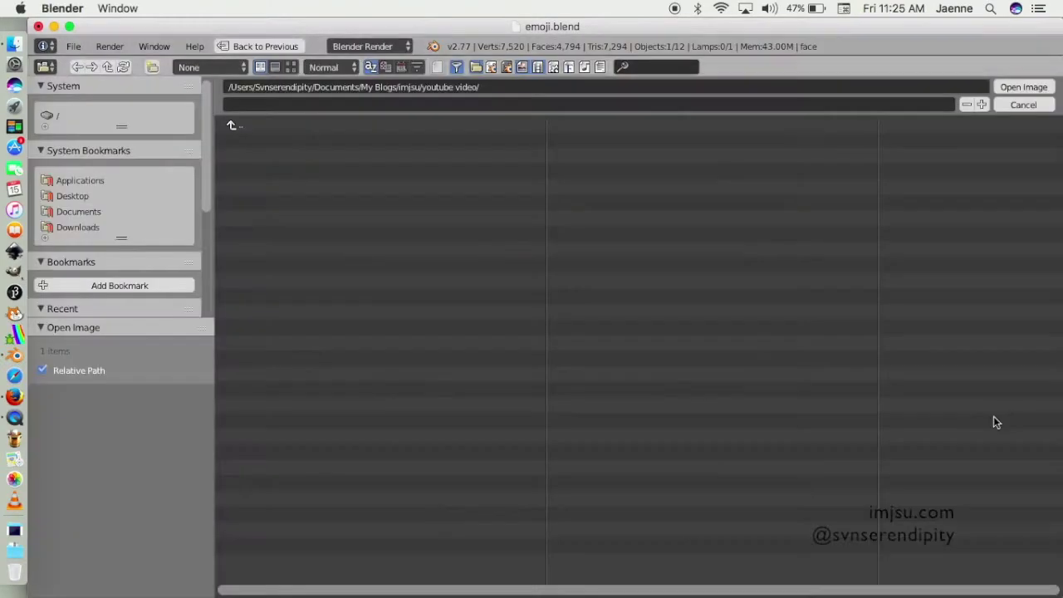
Open arch24_blue_4.jpg from Documents > My Artwork > Textures, using thumbnail view, as the face texture.
{"action": "left_click", "coordinate": [83, 212]}
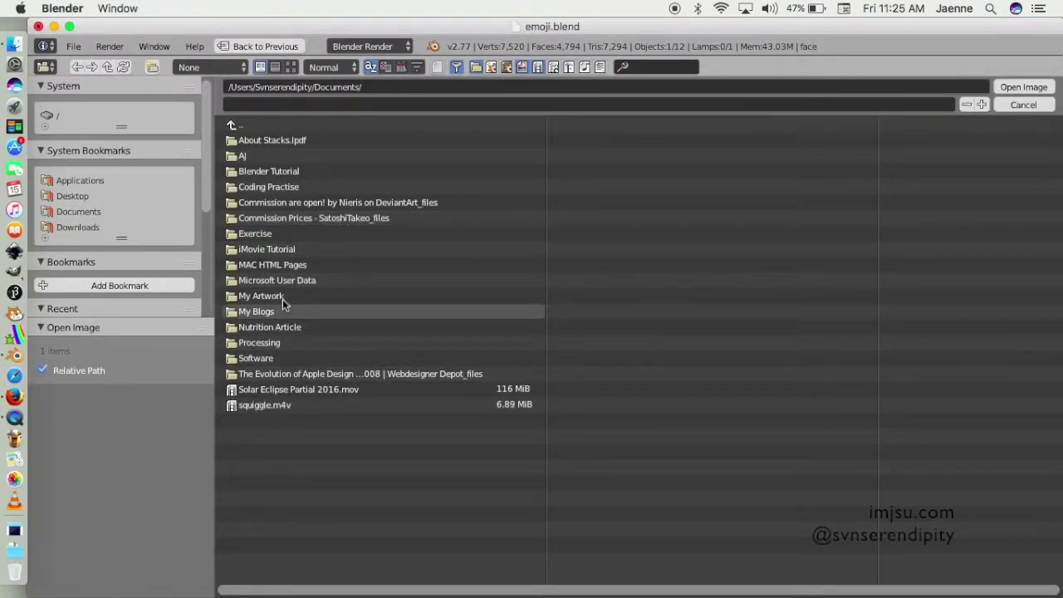
{"action": "left_click", "coordinate": [332, 297]}
{"action": "left_click", "coordinate": [290, 66]}
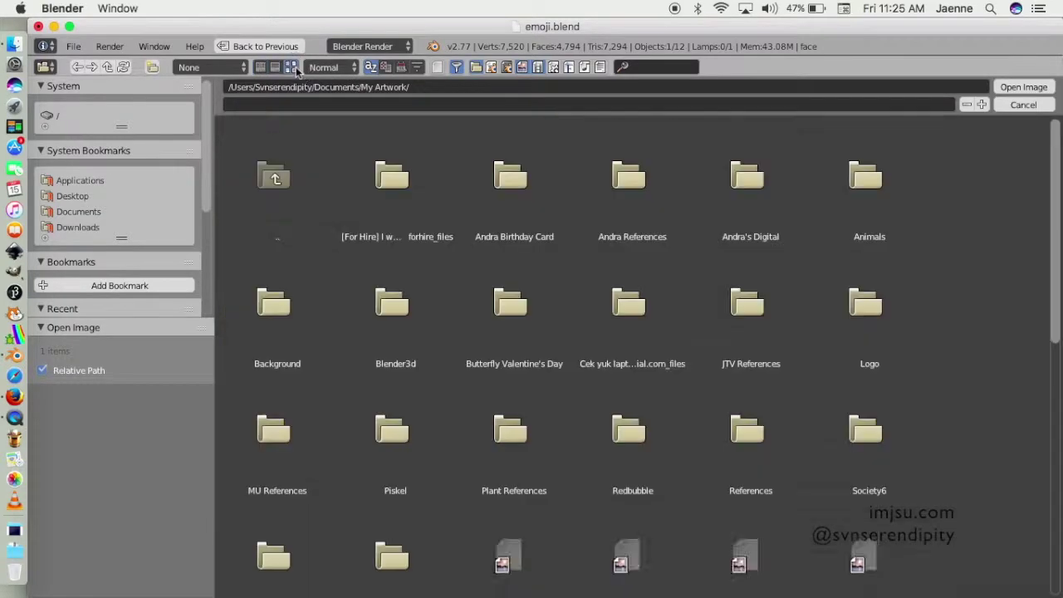
{"action": "scroll", "coordinate": [382, 465], "scroll_direction": "down", "scroll_amount": 3}
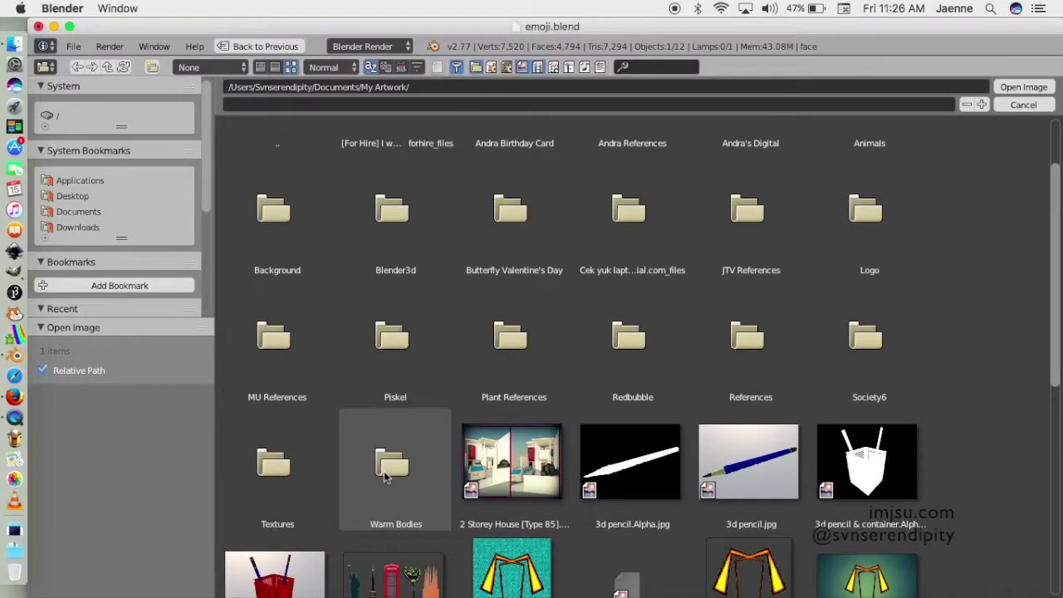
{"action": "left_click", "coordinate": [261, 470]}
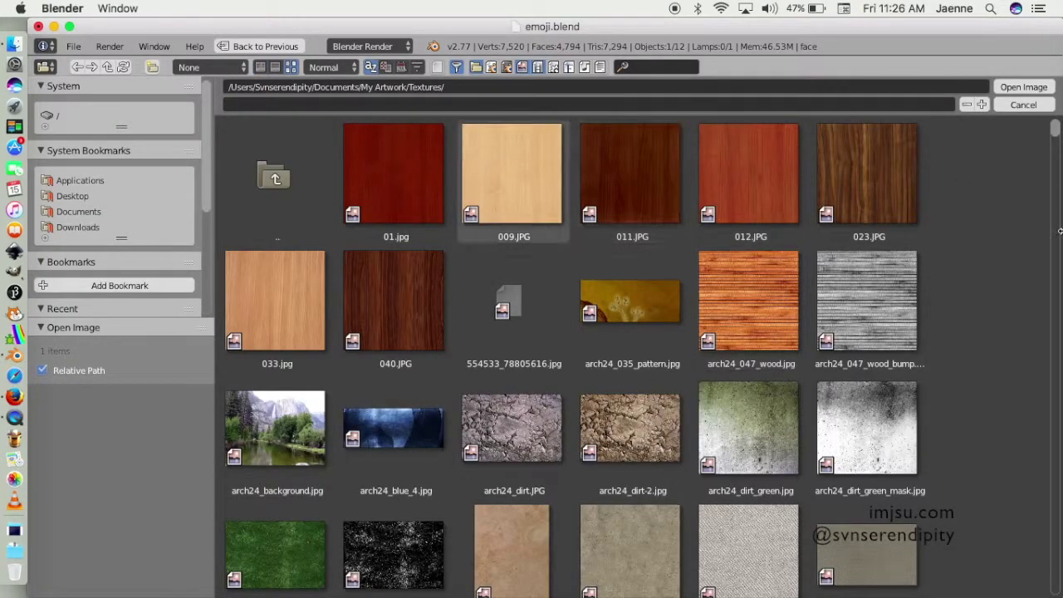
{"action": "scroll", "coordinate": [1026, 265], "scroll_direction": "down", "scroll_amount": 4}
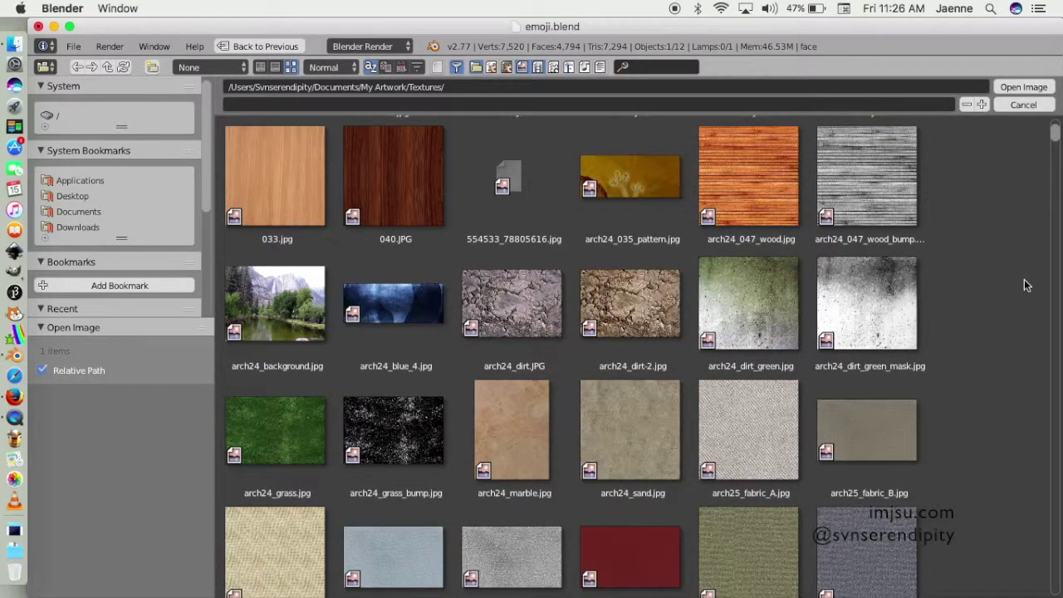
{"action": "scroll", "coordinate": [1026, 285], "scroll_direction": "down", "scroll_amount": 1}
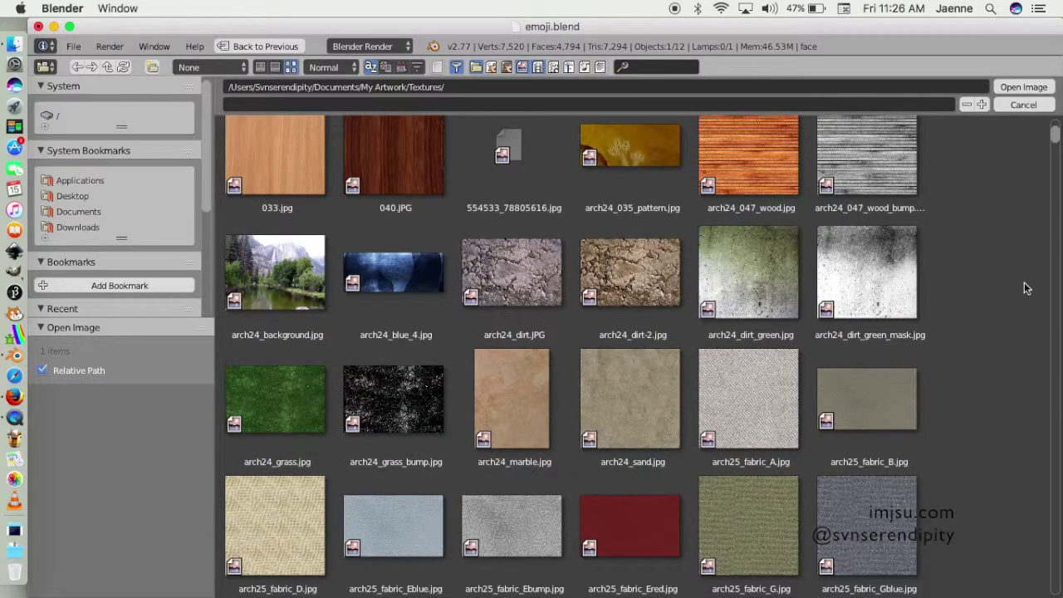
{"action": "scroll", "coordinate": [390, 323], "scroll_direction": "up", "scroll_amount": 3}
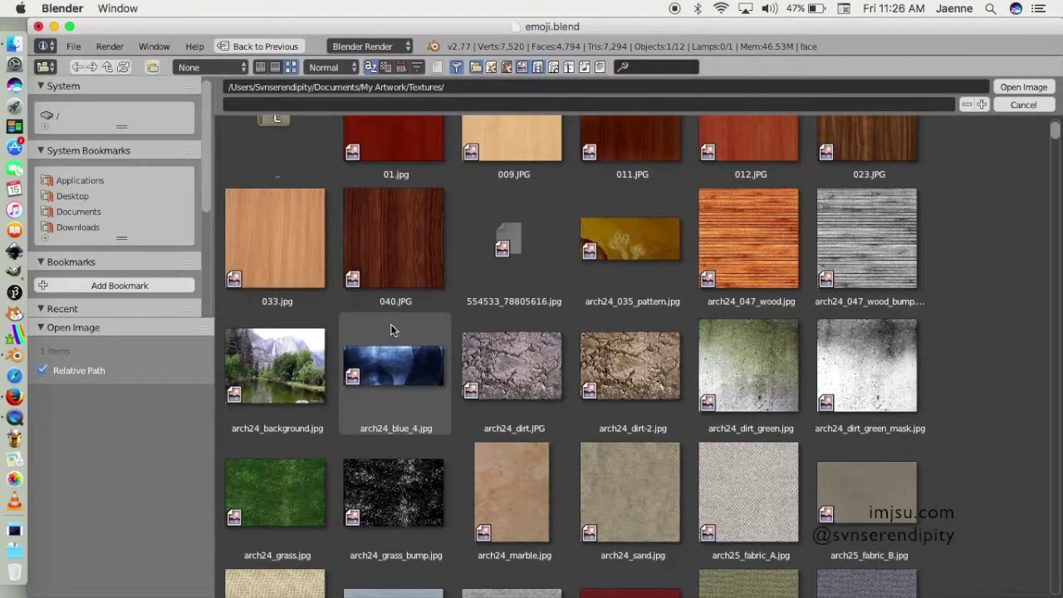
{"action": "left_click", "coordinate": [399, 391]}
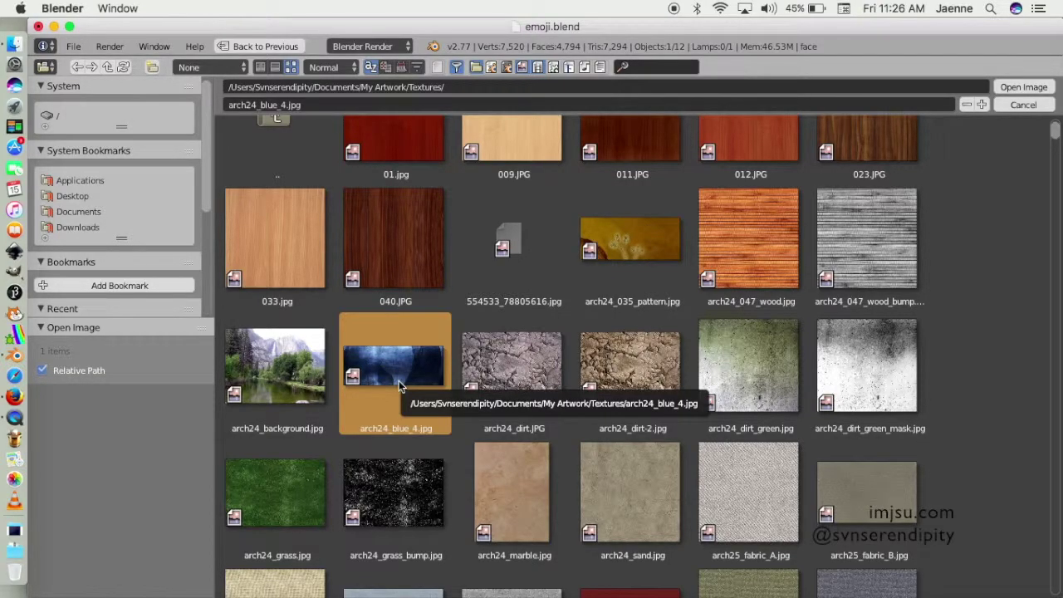
{"action": "left_click", "coordinate": [1021, 88]}
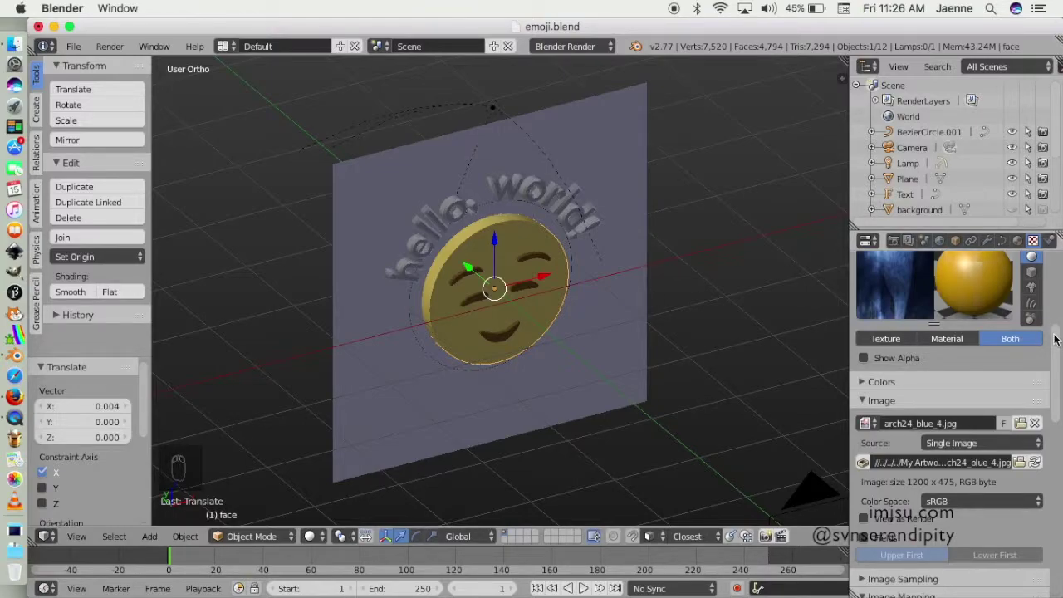
Inspect the face material's diffuse colour.
{"action": "mouse_move", "coordinate": [1055, 337]}
{"action": "left_mouse_down"}
{"action": "mouse_move", "coordinate": [1056, 274]}
{"action": "mouse_move", "coordinate": [1051, 305]}
{"action": "left_mouse_up"}
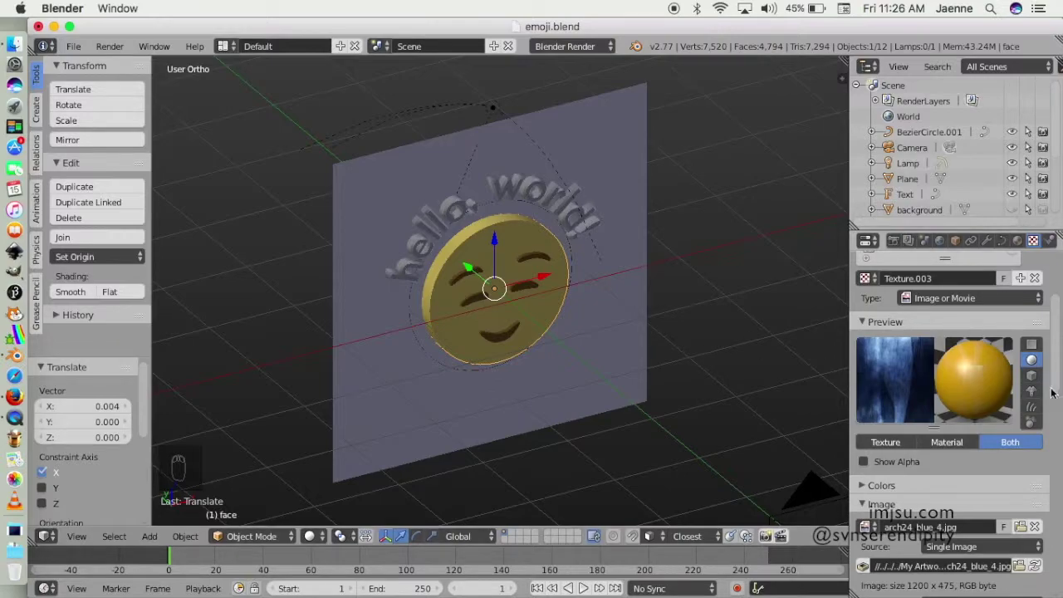
{"action": "left_click", "coordinate": [1017, 240]}
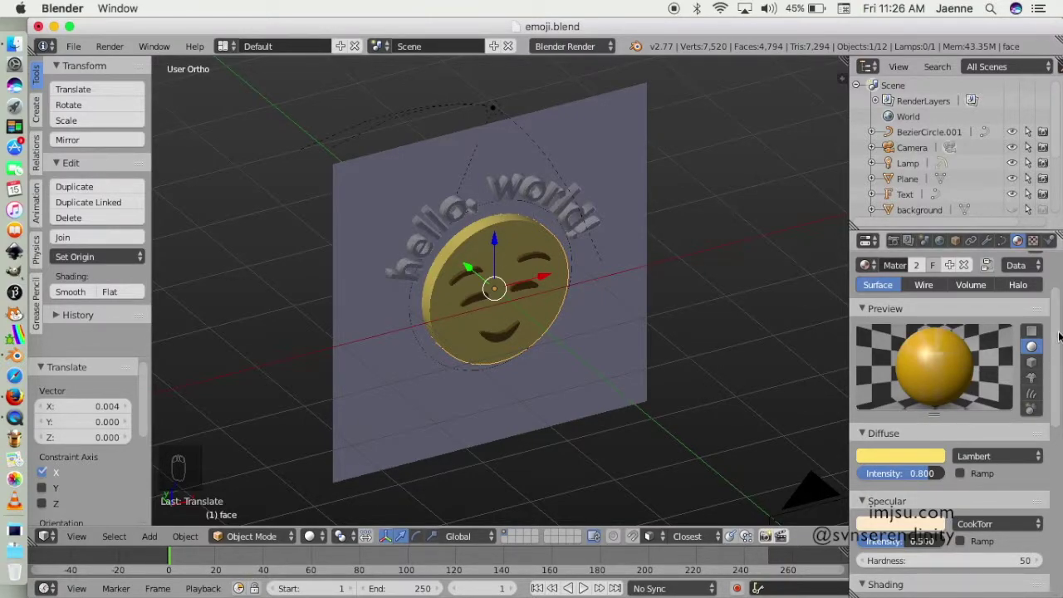
{"action": "left_click_drag", "start_coordinate": [1060, 335], "coordinate": [1056, 353]}
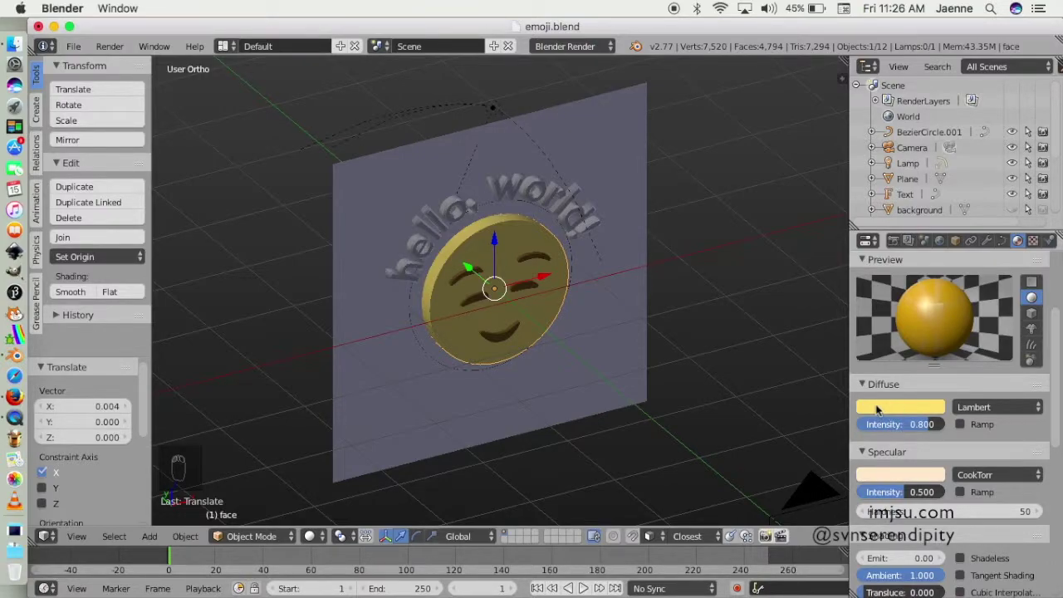
{"action": "left_click", "coordinate": [895, 407]}
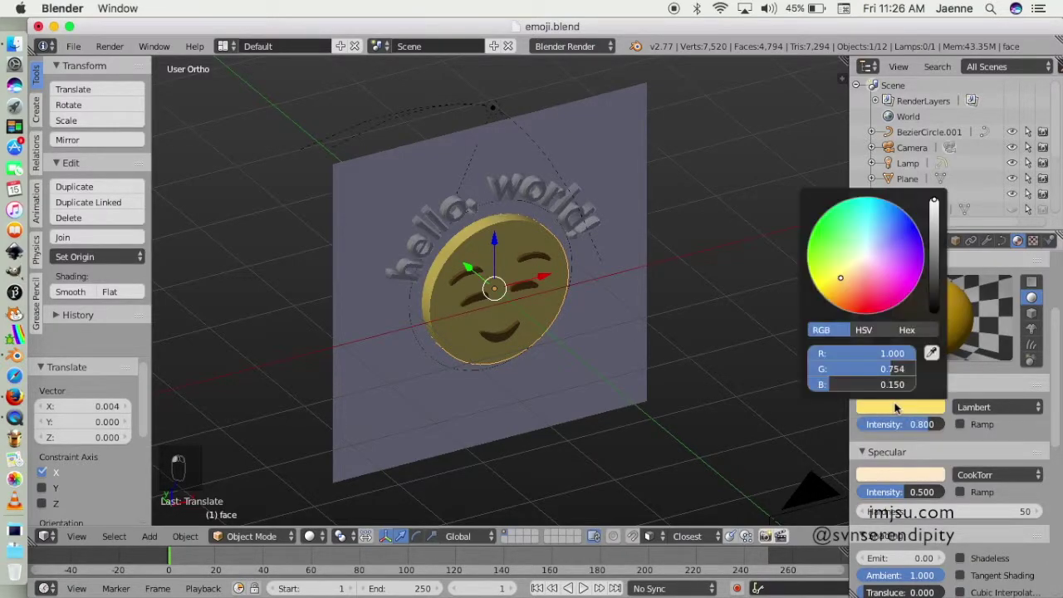
Set the face texture's mapping coordinates to Reflection.
{"action": "left_click", "coordinate": [1034, 241]}
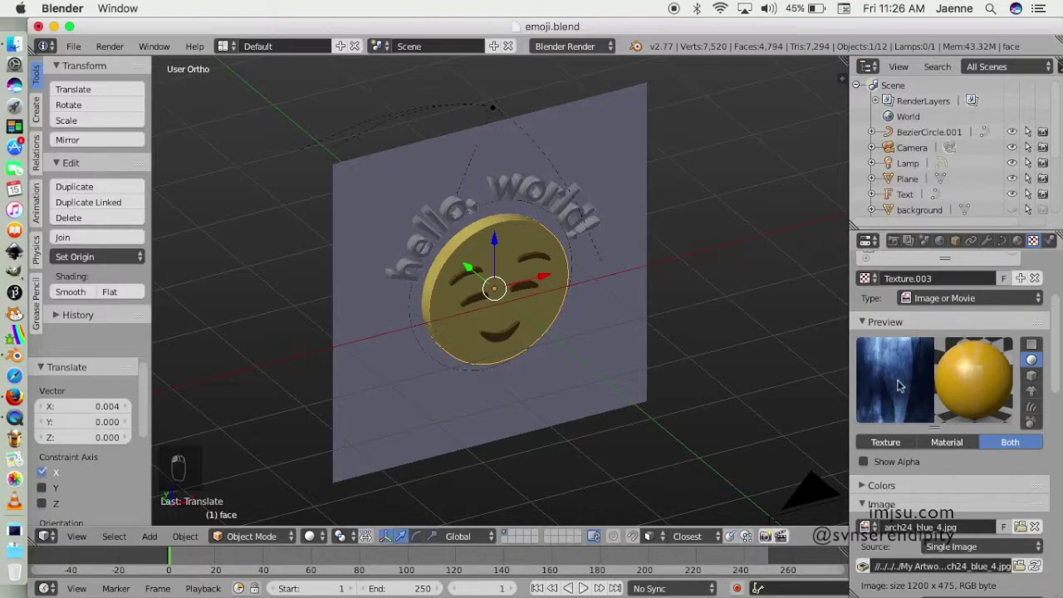
{"action": "scroll", "coordinate": [895, 432], "scroll_direction": "up", "scroll_amount": 2}
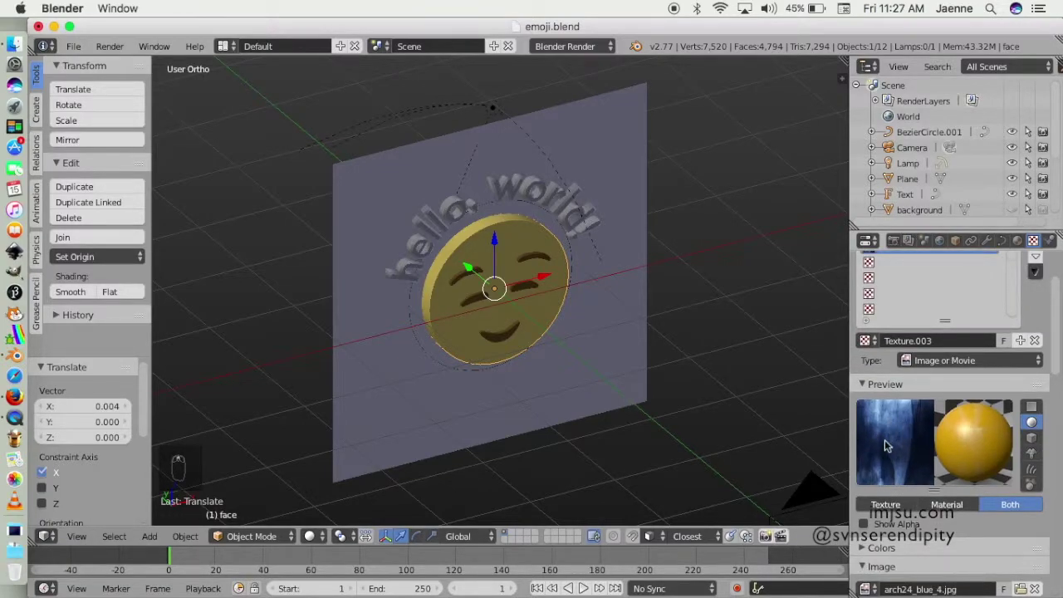
{"action": "left_click_drag", "start_coordinate": [1058, 291], "coordinate": [1050, 494]}
{"action": "left_click", "coordinate": [969, 472]}
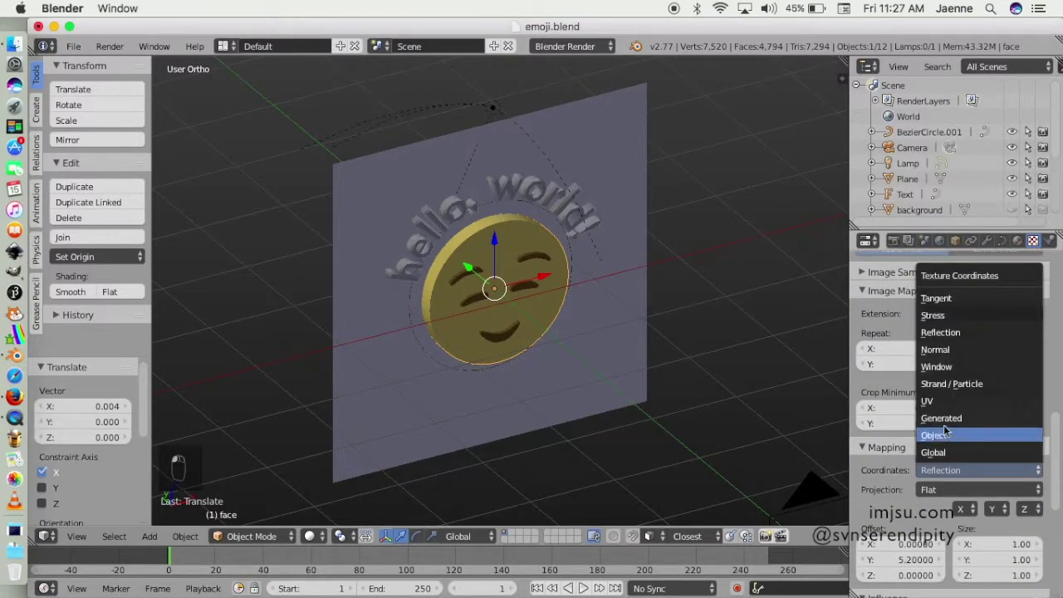
{"action": "left_click", "coordinate": [955, 335]}
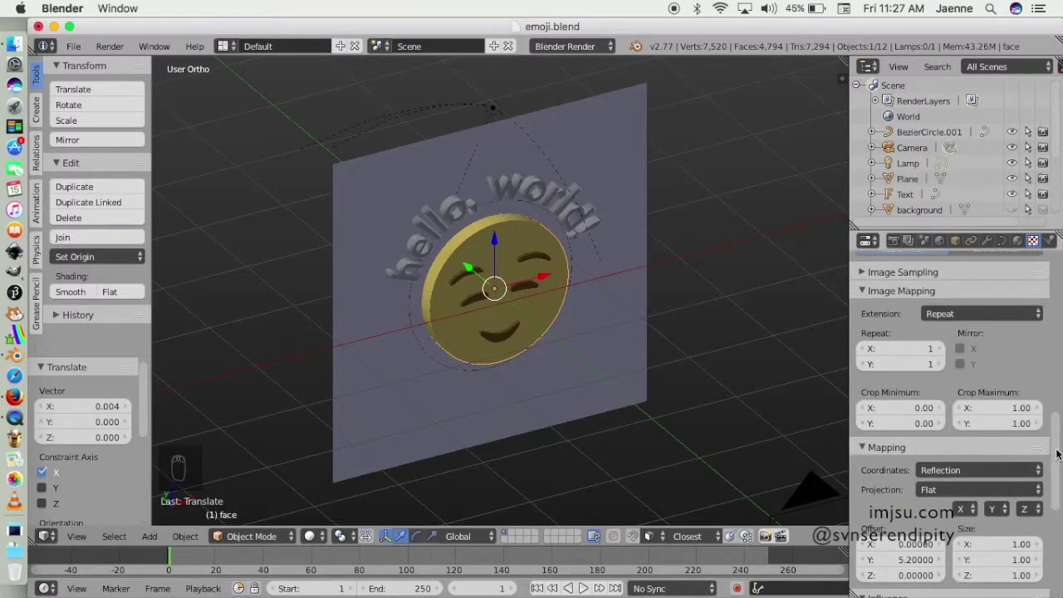
{"action": "left_click_drag", "start_coordinate": [1056, 452], "coordinate": [1054, 555]}
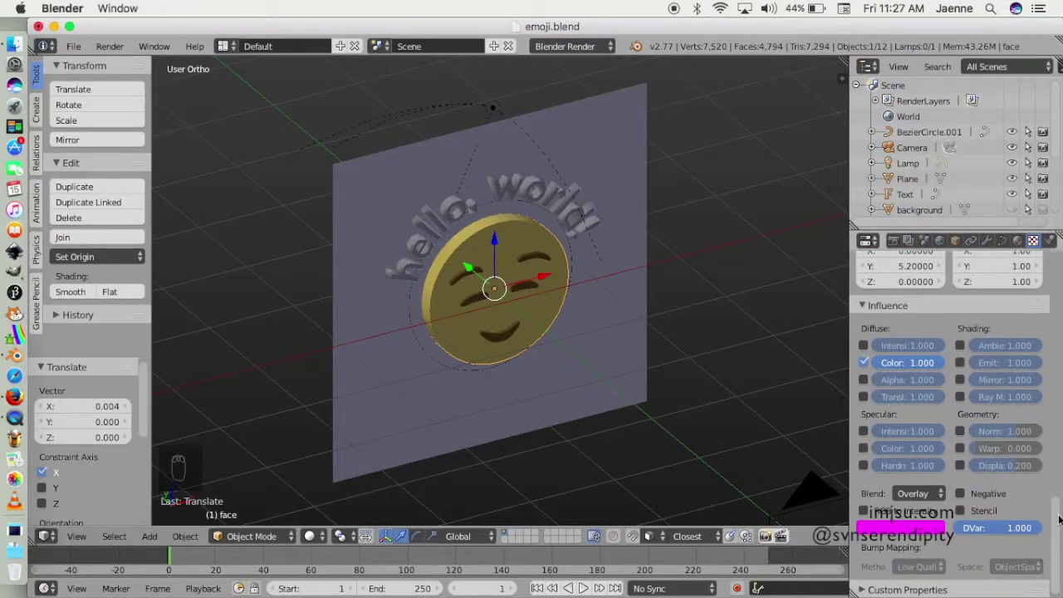
{"action": "left_click_drag", "start_coordinate": [1057, 515], "coordinate": [1055, 436]}
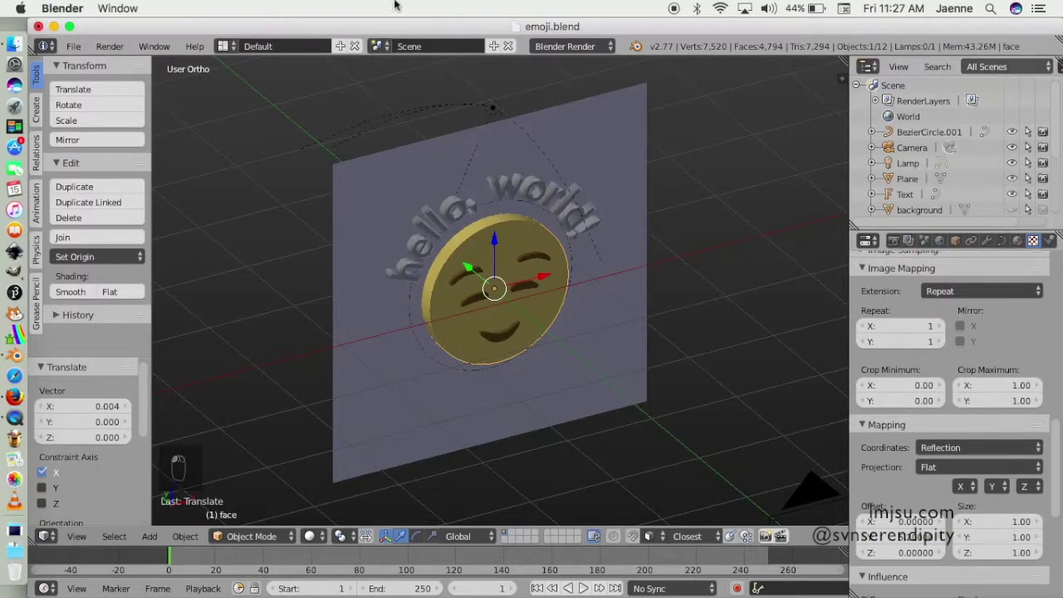
{"action": "left_click", "coordinate": [109, 46]}
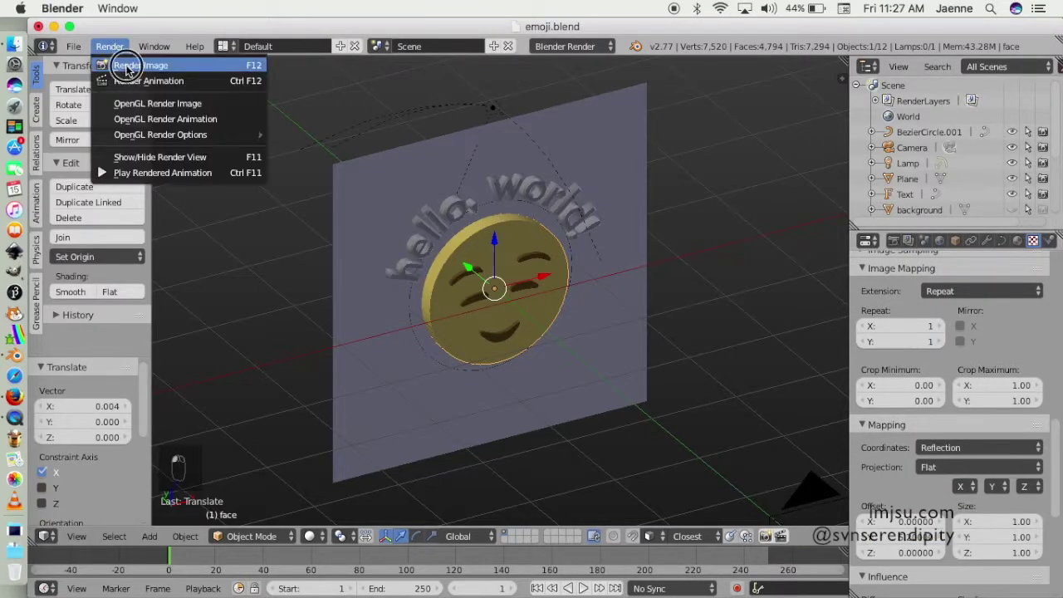
Render an image of the gold emoji scene, then return to the face's material settings.
{"action": "left_click", "coordinate": [129, 66]}
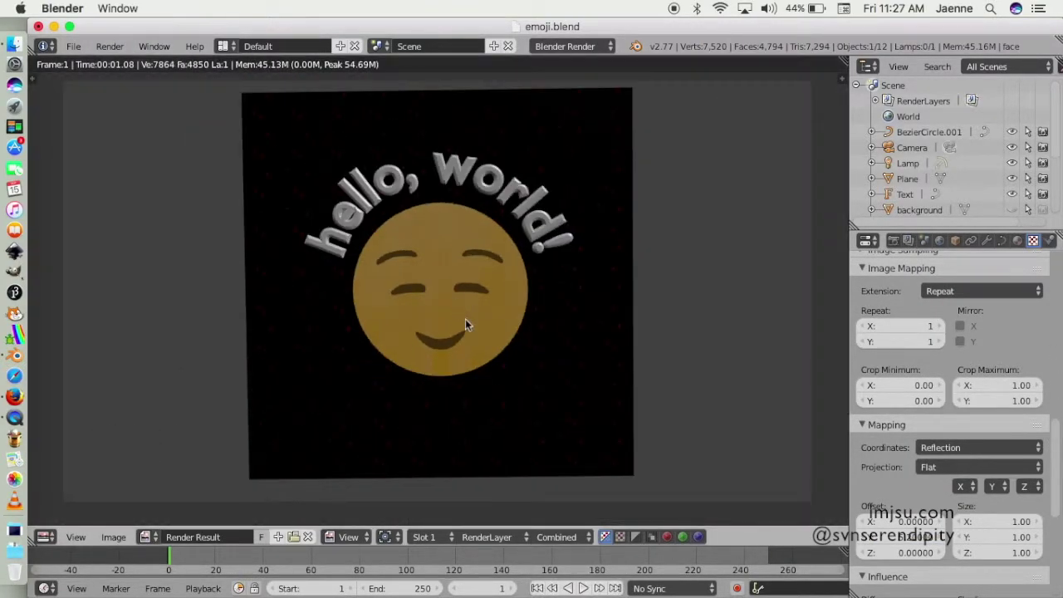
{"action": "scroll", "coordinate": [488, 406], "scroll_direction": "up", "scroll_amount": 1}
{"action": "scroll", "coordinate": [485, 401], "scroll_direction": "up", "scroll_amount": 3}
{"action": "scroll", "coordinate": [499, 381], "scroll_direction": "down", "scroll_amount": 3}
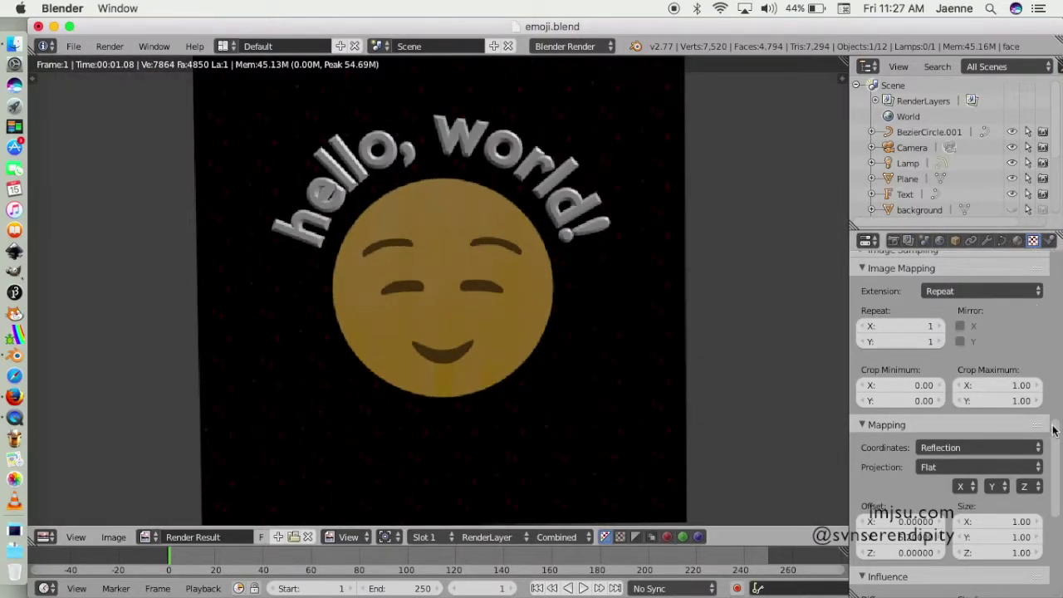
{"action": "left_click_drag", "start_coordinate": [1056, 432], "coordinate": [1056, 301]}
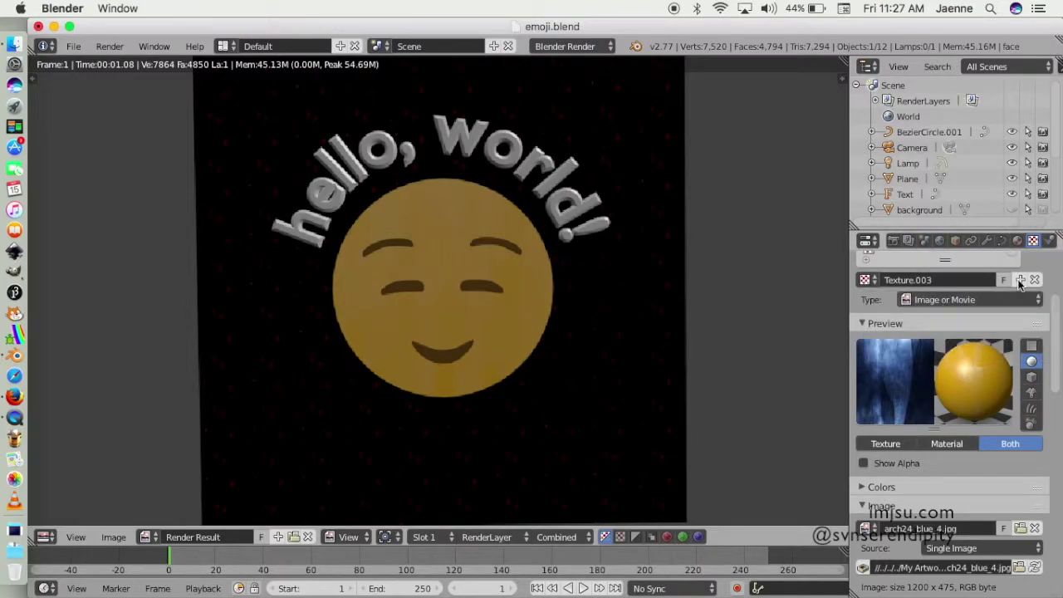
{"action": "left_click", "coordinate": [1017, 241]}
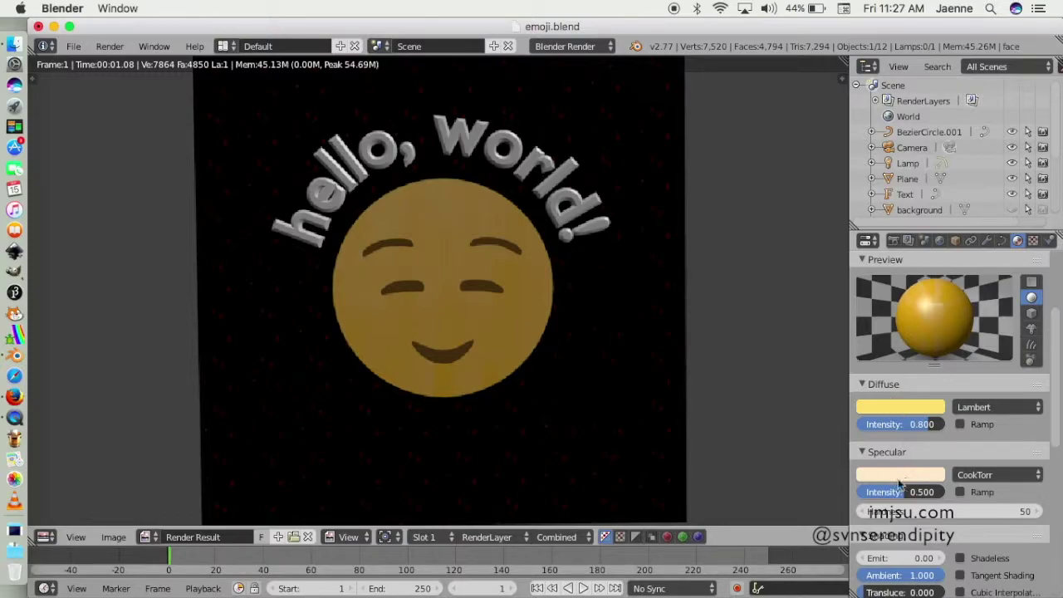
Try a red diffuse colour on the emoji face and render it.
{"action": "left_click", "coordinate": [909, 479]}
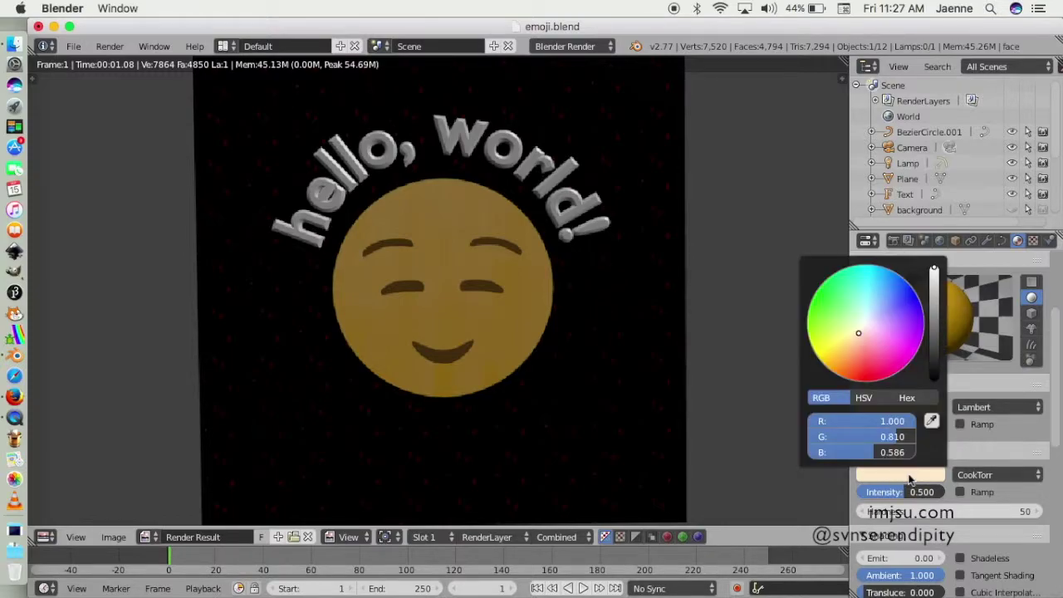
{"action": "left_click", "coordinate": [909, 479]}
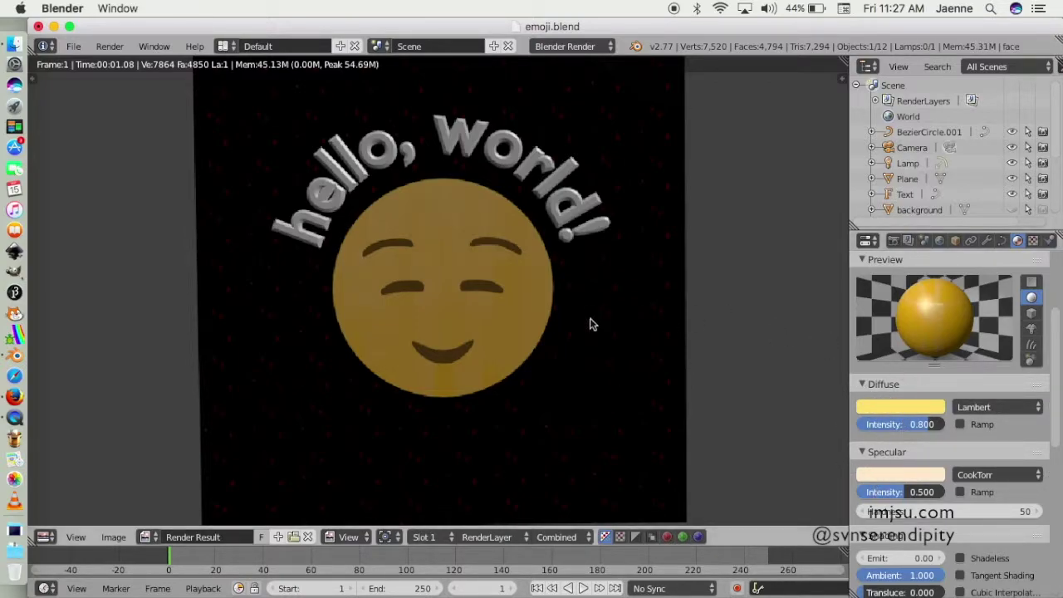
{"action": "left_click", "coordinate": [893, 409]}
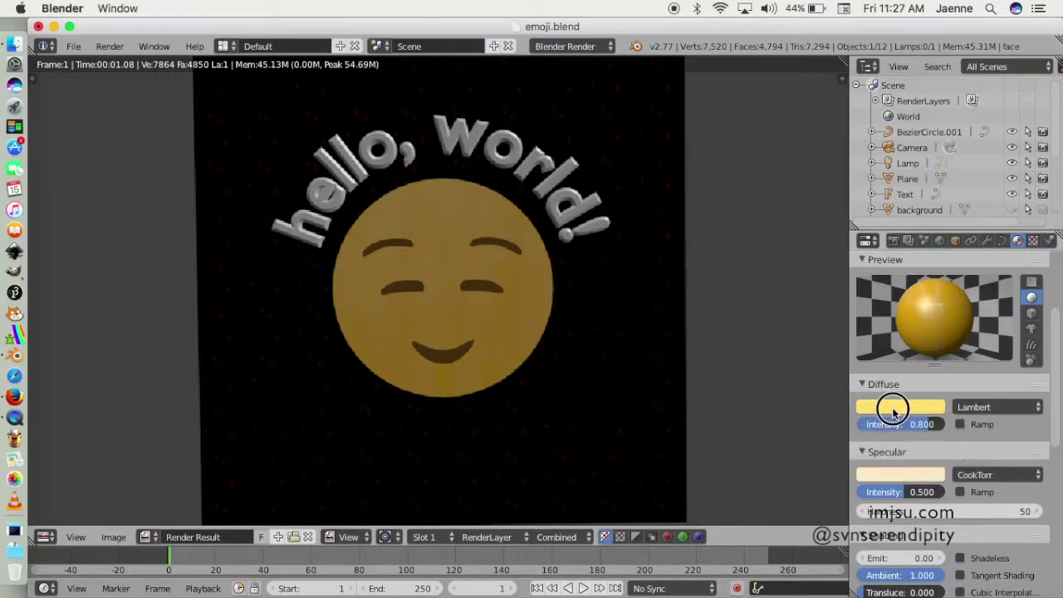
{"action": "mouse_move", "coordinate": [846, 279]}
{"action": "left_mouse_down"}
{"action": "mouse_move", "coordinate": [863, 289]}
{"action": "mouse_move", "coordinate": [857, 283]}
{"action": "left_mouse_up"}
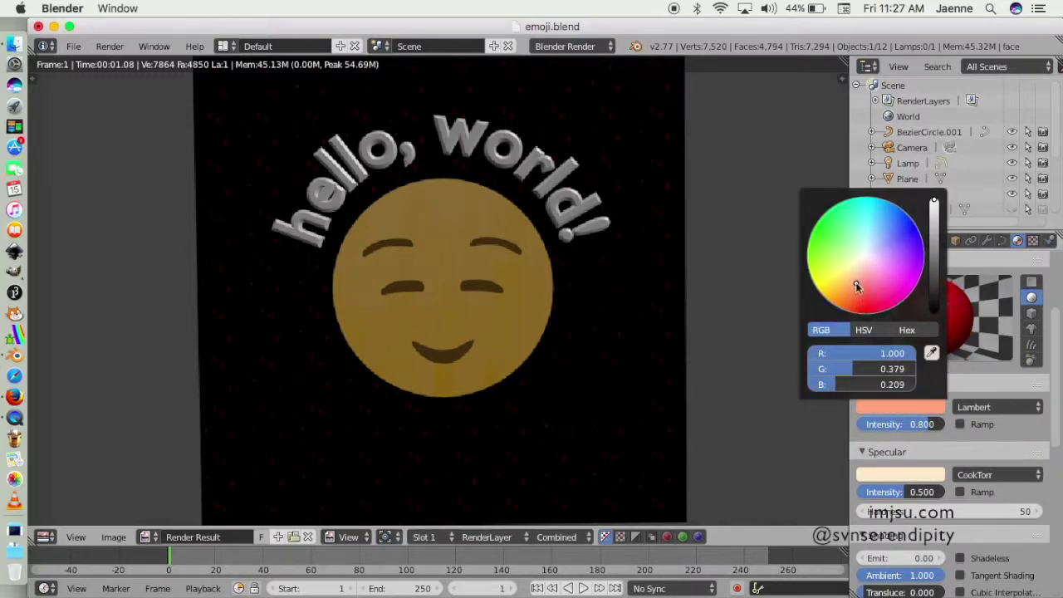
{"action": "left_click", "coordinate": [110, 47]}
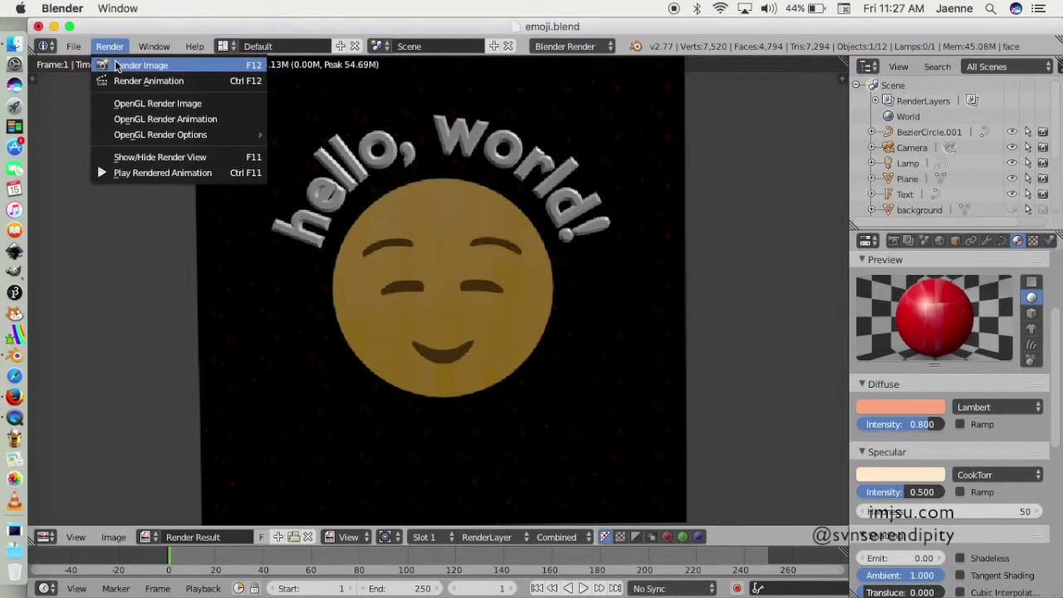
{"action": "left_click", "coordinate": [117, 65]}
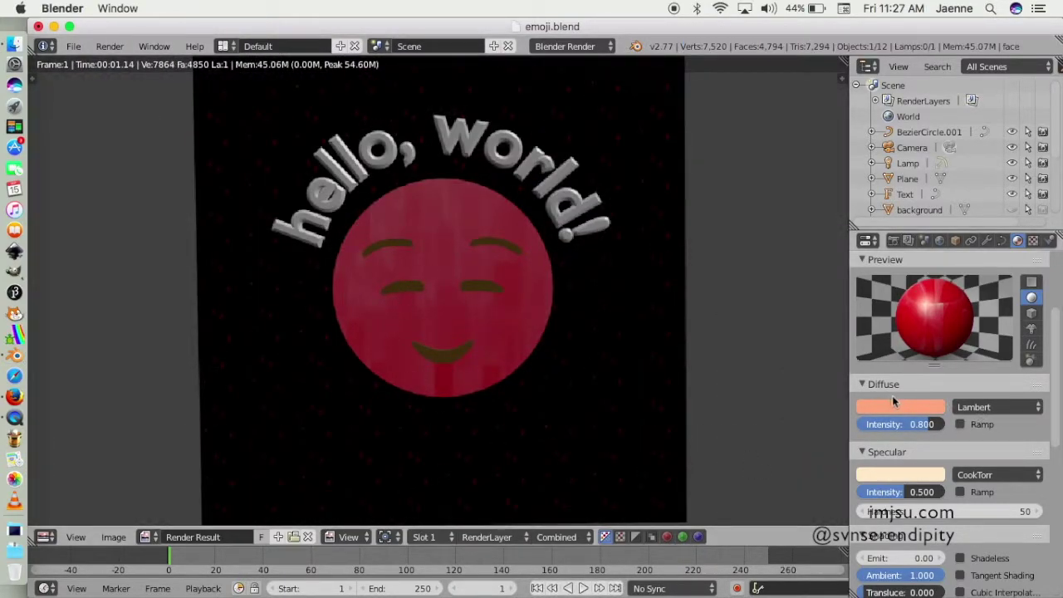
Switch the face's diffuse colour back to yellow-orange and re-render.
{"action": "left_click", "coordinate": [893, 405]}
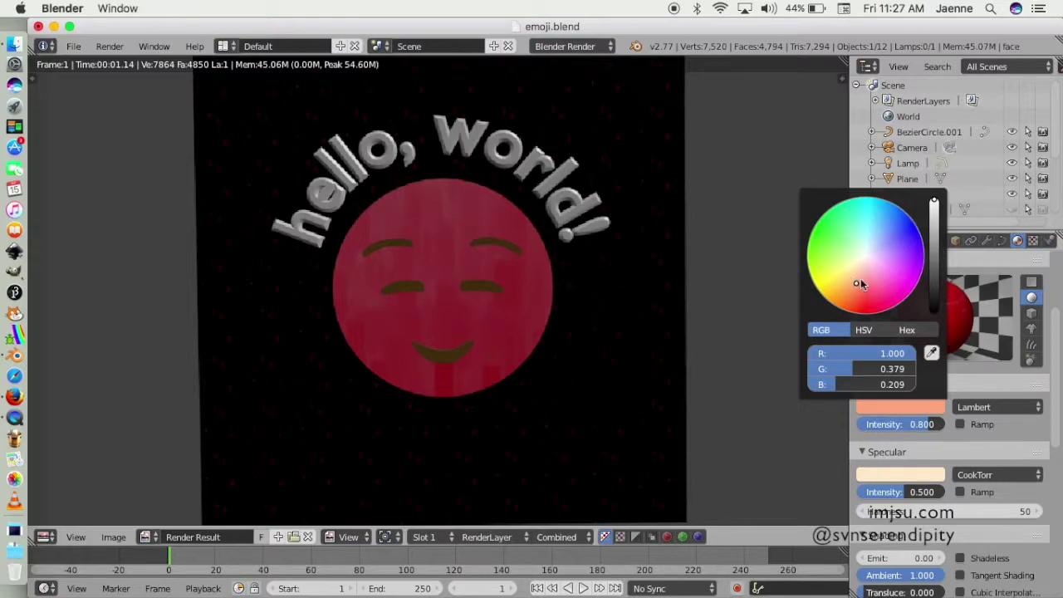
{"action": "left_click_drag", "start_coordinate": [860, 283], "coordinate": [851, 274]}
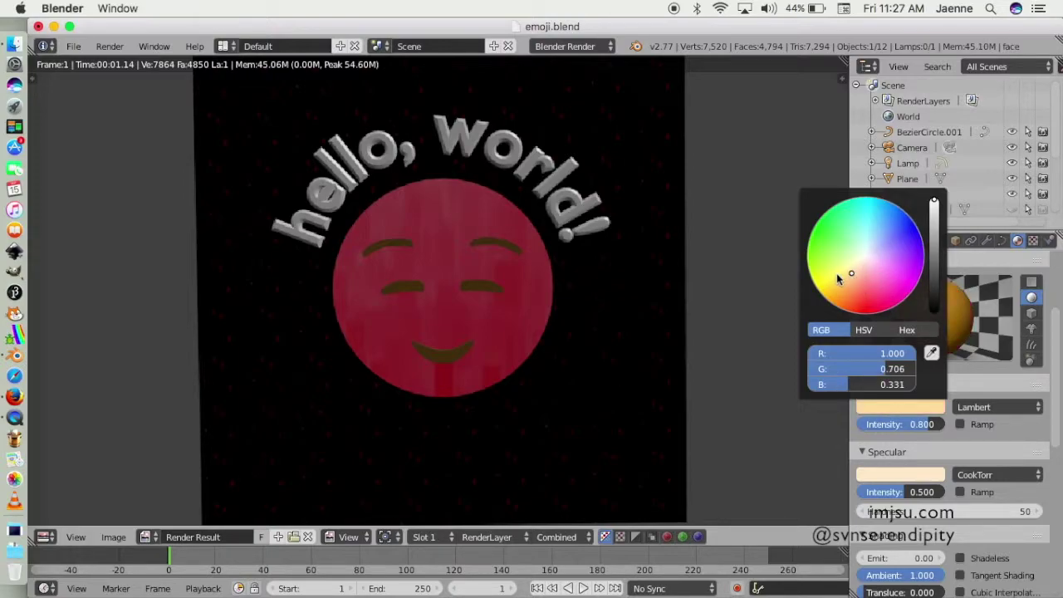
{"action": "left_click", "coordinate": [110, 46]}
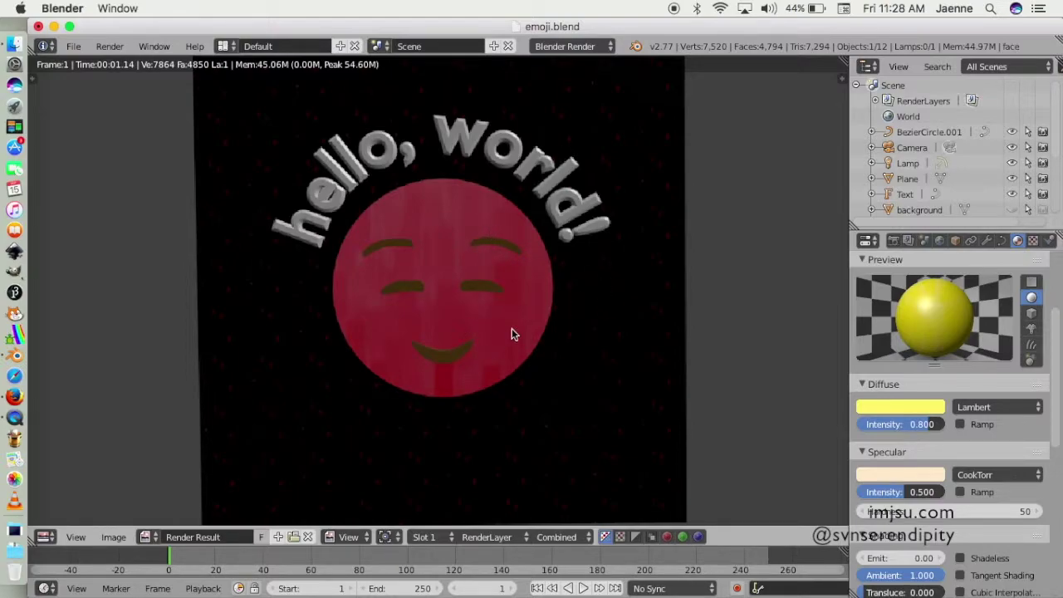
{"action": "left_click", "coordinate": [108, 47]}
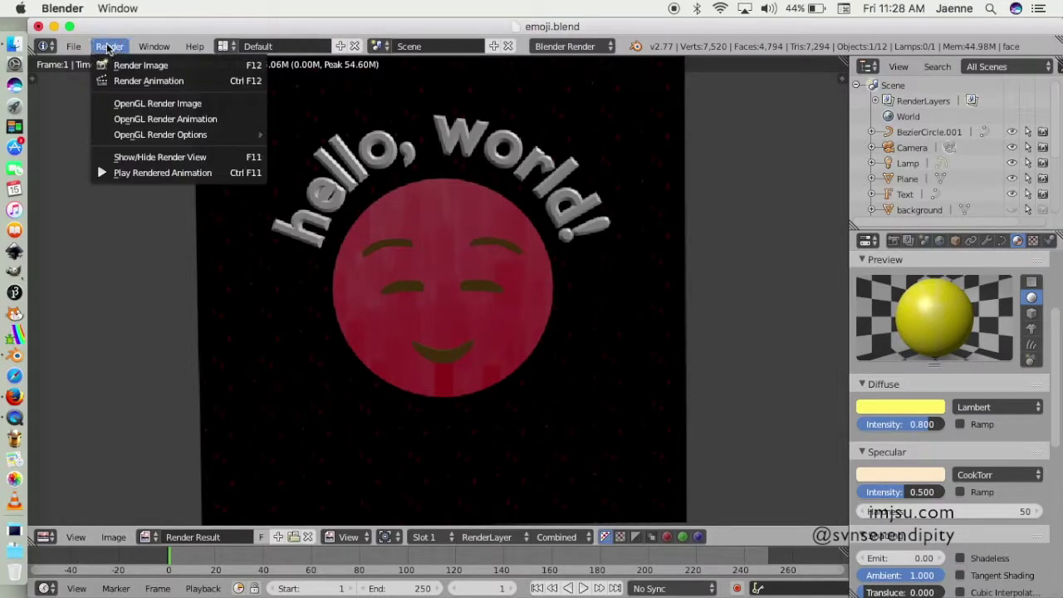
{"action": "left_click", "coordinate": [140, 64]}
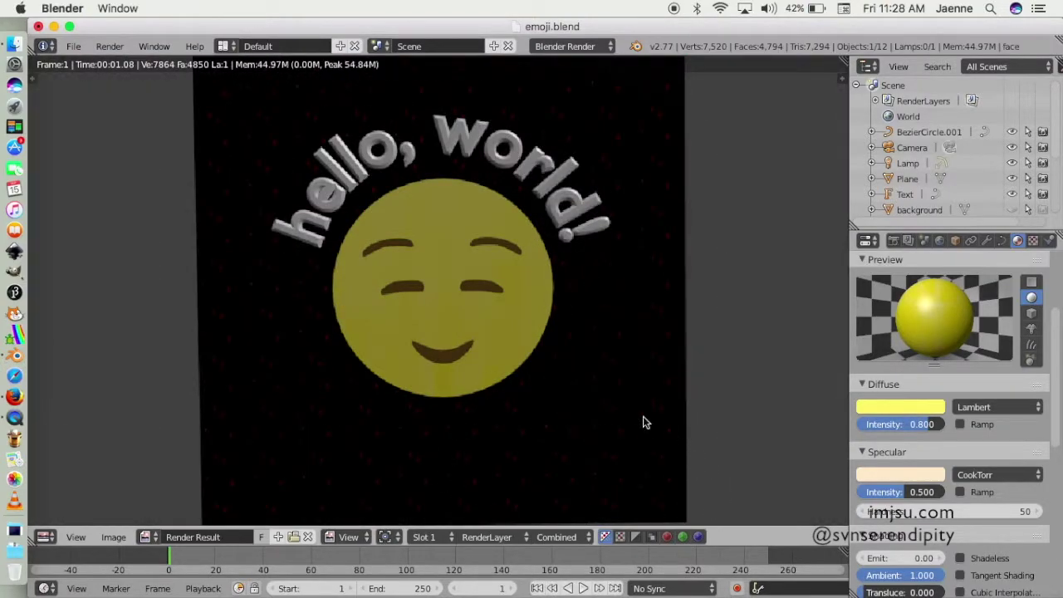
Darken the yellow diffuse colour, render the scene, and leave the render view.
{"action": "left_click", "coordinate": [914, 409]}
{"action": "left_click", "coordinate": [934, 209]}
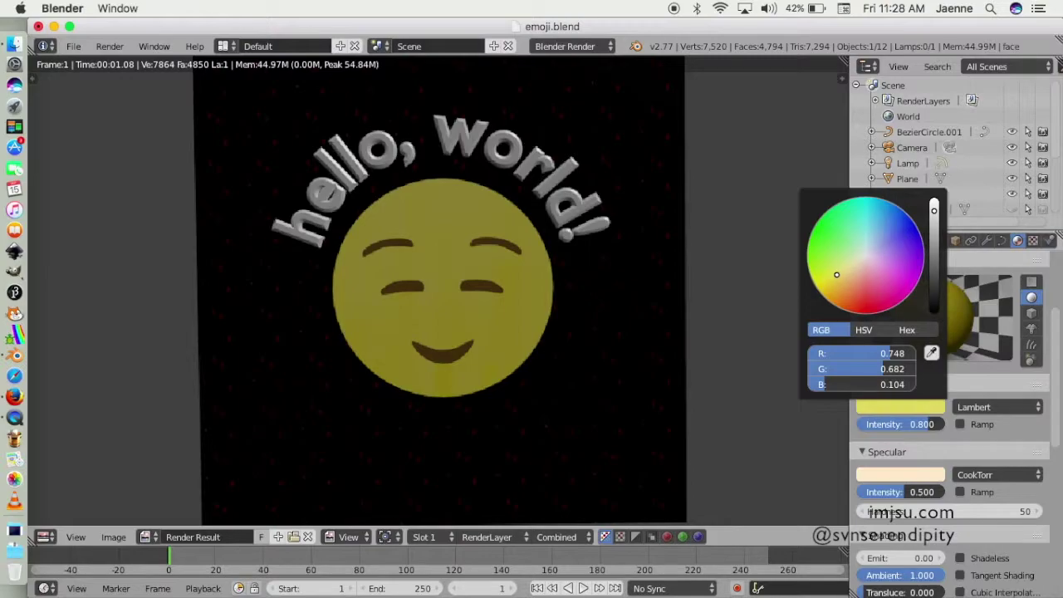
{"action": "left_click", "coordinate": [109, 46]}
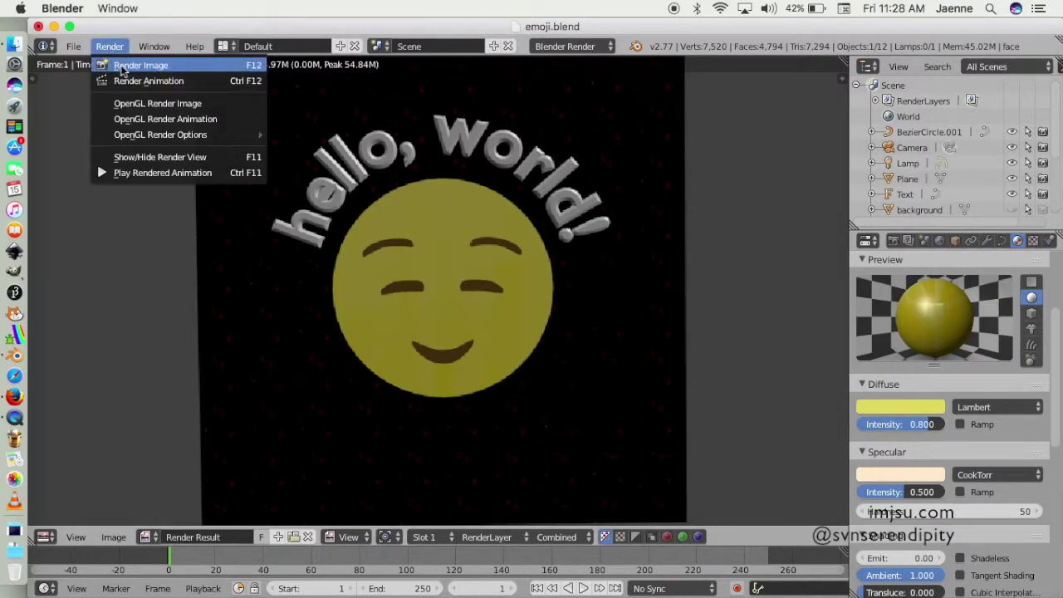
{"action": "left_click", "coordinate": [112, 64]}
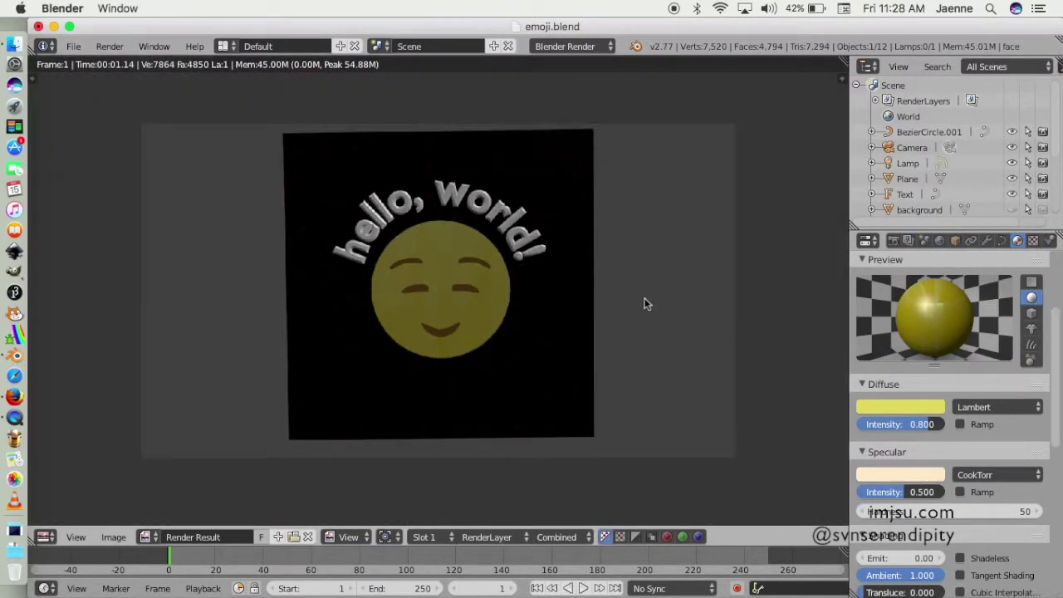
{"action": "scroll", "coordinate": [674, 303], "scroll_direction": "up", "scroll_amount": 1}
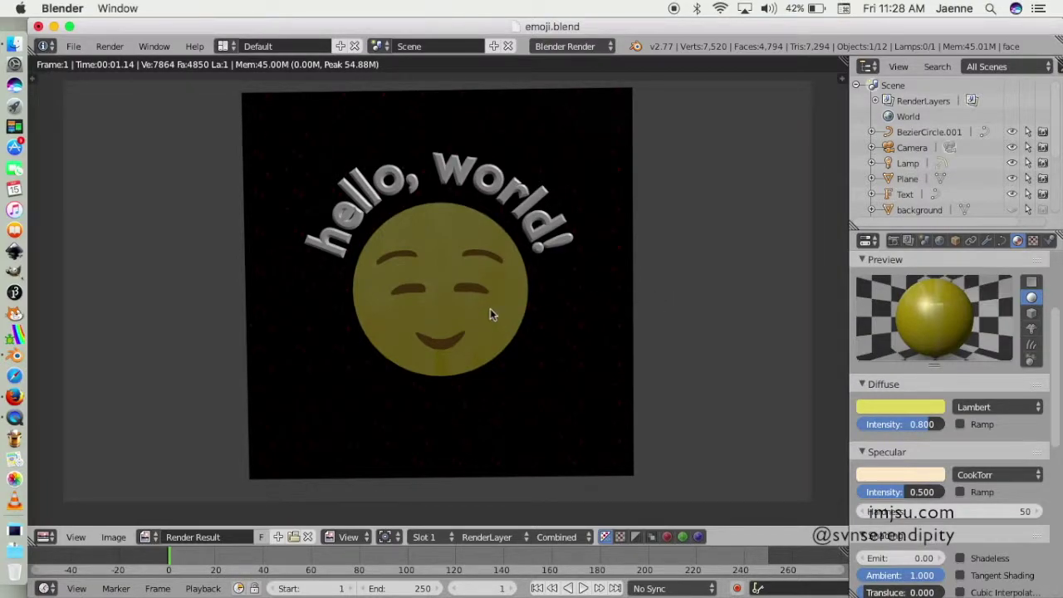
{"action": "key", "text": "Escape"}
Assign the gold Material.005 to the hello, world! text.
{"action": "right_click", "coordinate": [523, 187]}
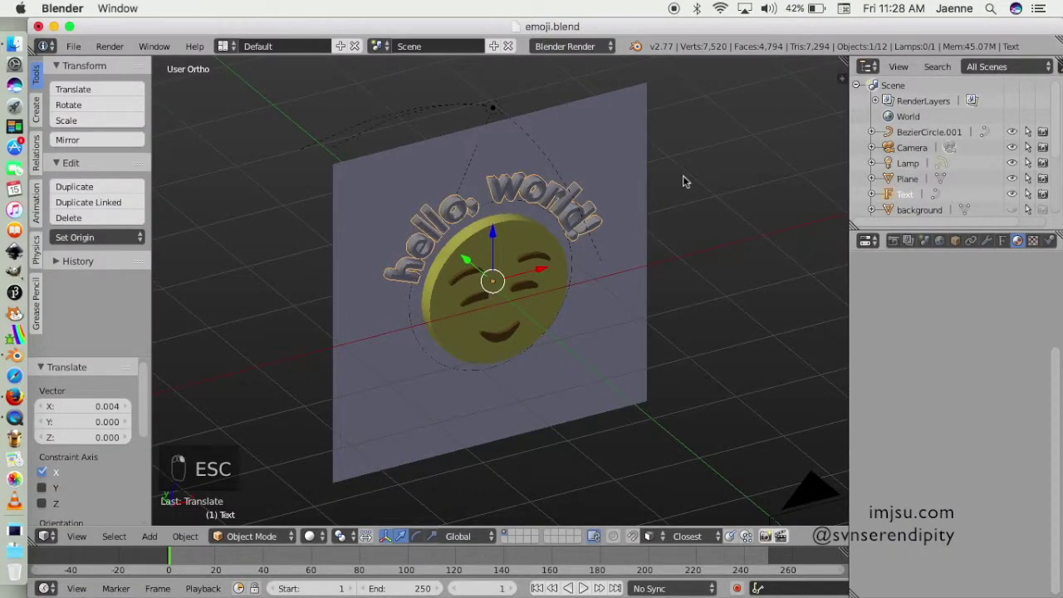
{"action": "left_click_drag", "start_coordinate": [1054, 386], "coordinate": [1054, 240]}
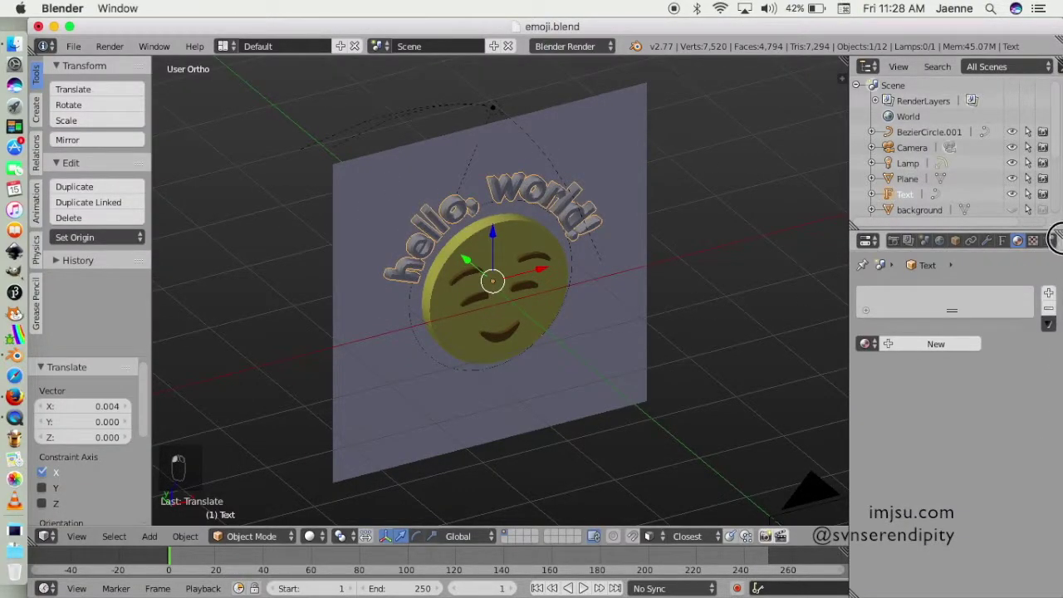
{"action": "left_click", "coordinate": [864, 343]}
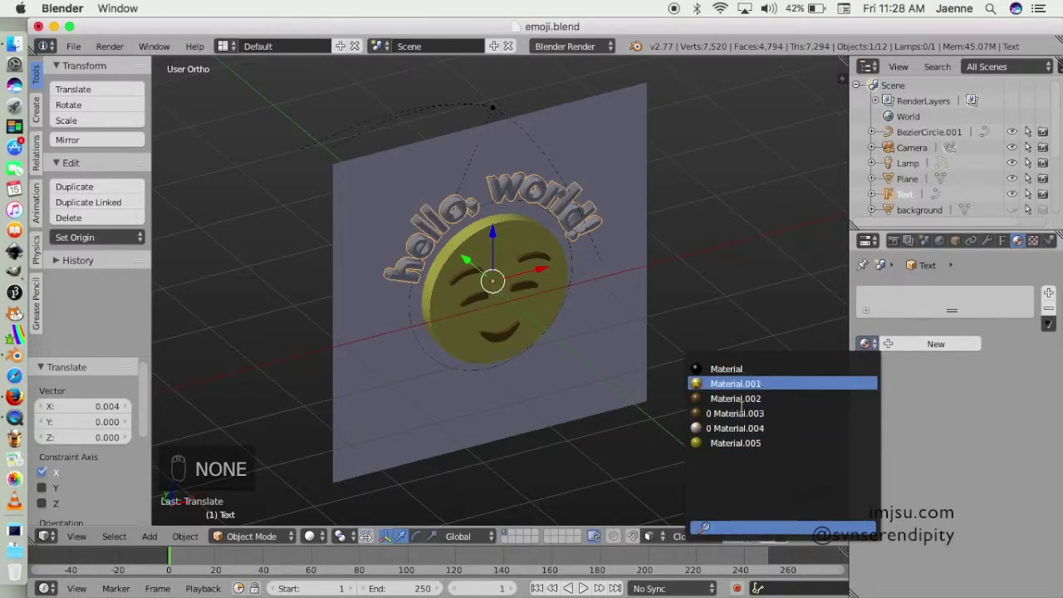
{"action": "left_click", "coordinate": [737, 443]}
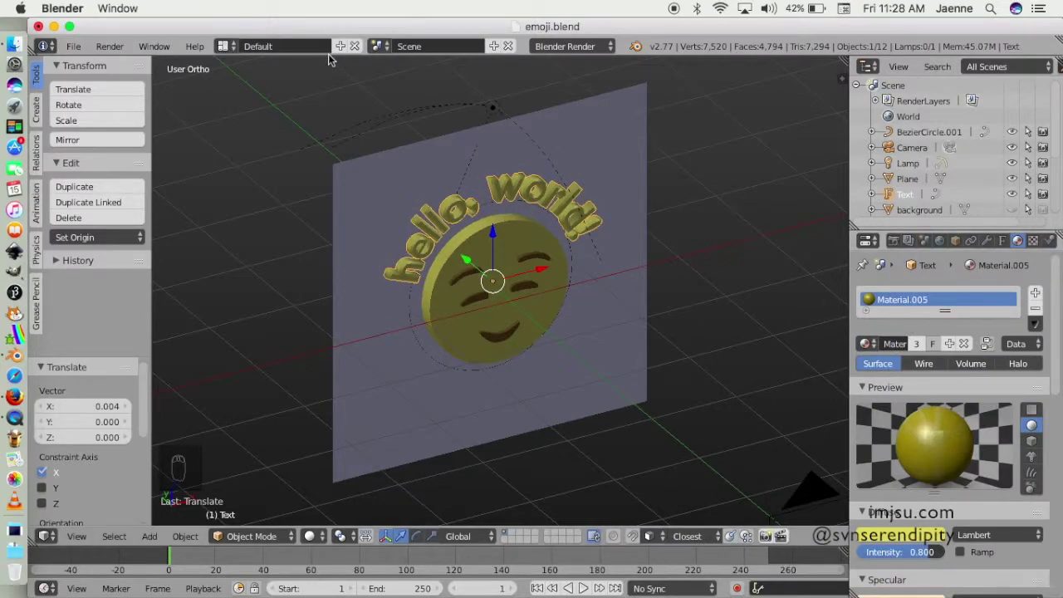
Render the scene to check the gold lettering, then return to the viewport.
{"action": "left_click", "coordinate": [110, 46]}
{"action": "left_click", "coordinate": [108, 70]}
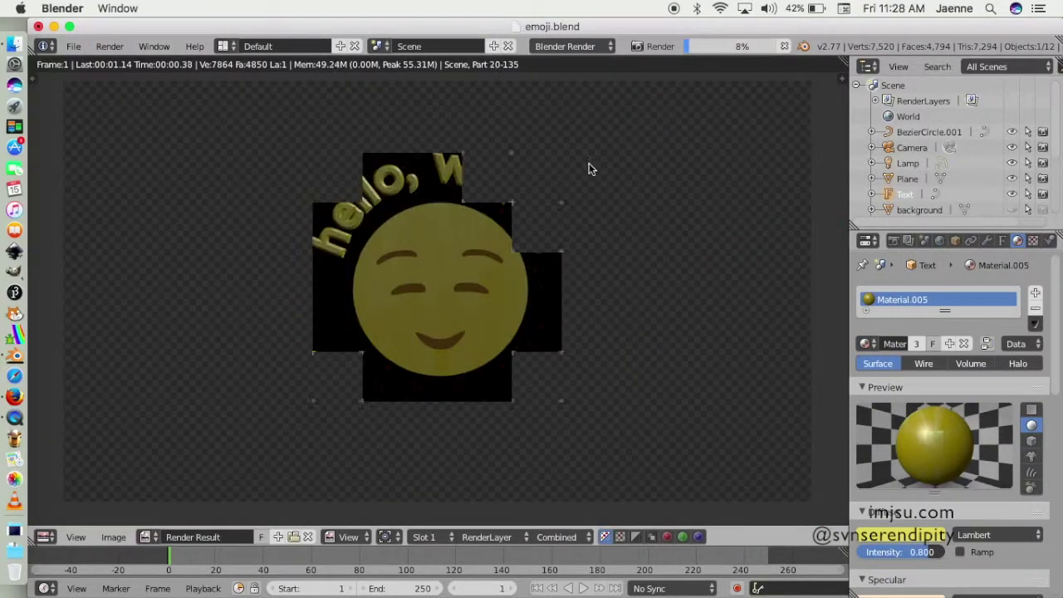
{"action": "scroll", "coordinate": [436, 284], "scroll_direction": "up", "scroll_amount": 1}
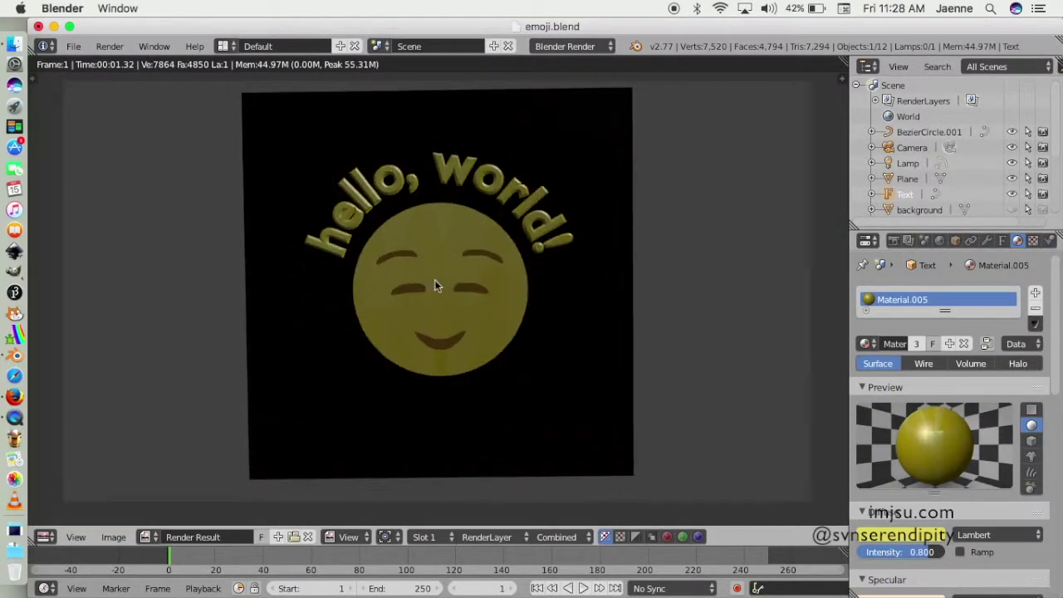
{"action": "scroll", "coordinate": [437, 284], "scroll_direction": "up", "scroll_amount": 1}
{"action": "scroll", "coordinate": [447, 288], "scroll_direction": "down", "scroll_amount": 2}
{"action": "scroll", "coordinate": [459, 294], "scroll_direction": "up", "scroll_amount": 1}
{"action": "key", "text": "Escape"}
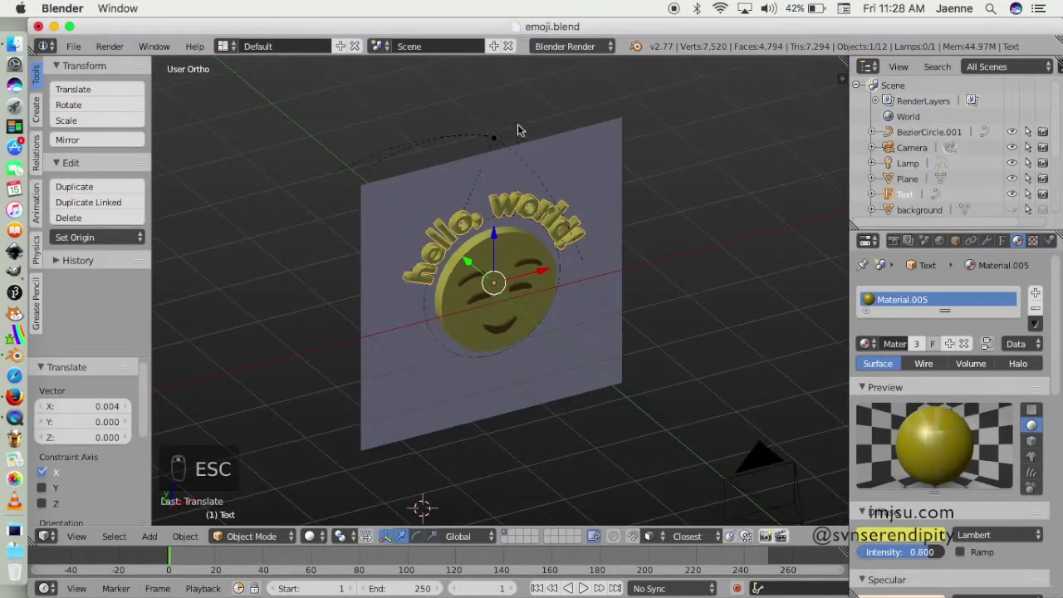
Make the lamp a Point light with Constant falloff and begin moving it along Z.
{"action": "right_click", "coordinate": [497, 140]}
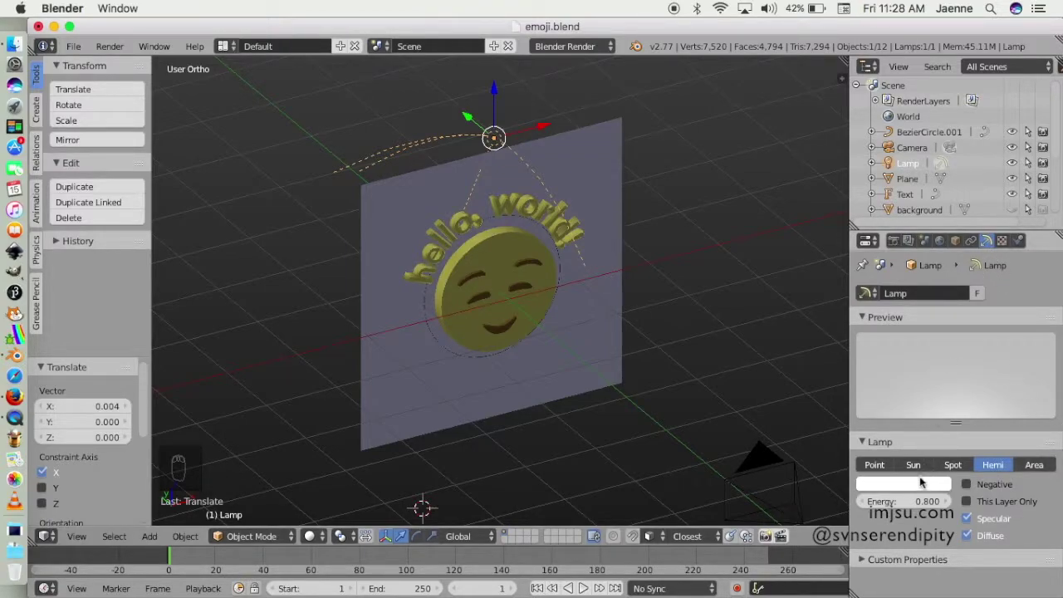
{"action": "left_click", "coordinate": [873, 465]}
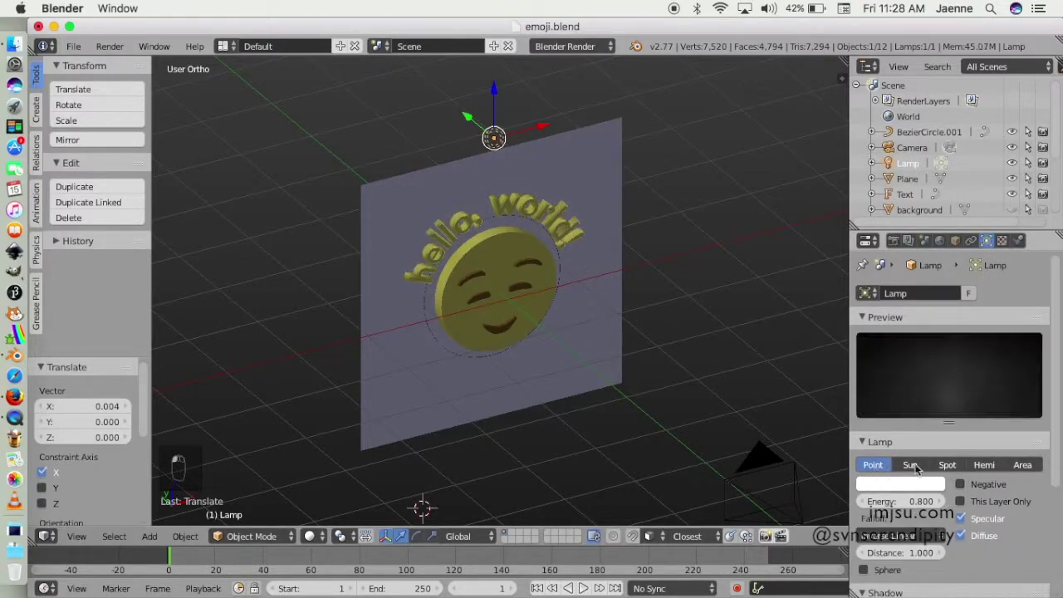
{"action": "scroll", "coordinate": [1057, 406], "scroll_direction": "down", "scroll_amount": 3}
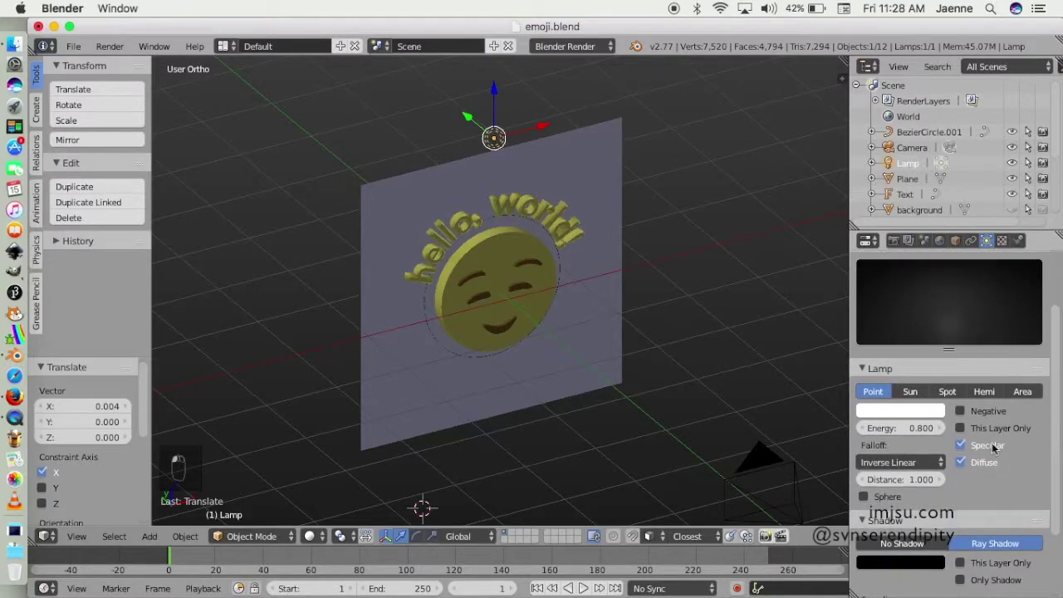
{"action": "left_click", "coordinate": [885, 462]}
{"action": "left_click", "coordinate": [863, 444]}
{"action": "left_click_drag", "start_coordinate": [1057, 414], "coordinate": [1055, 495]}
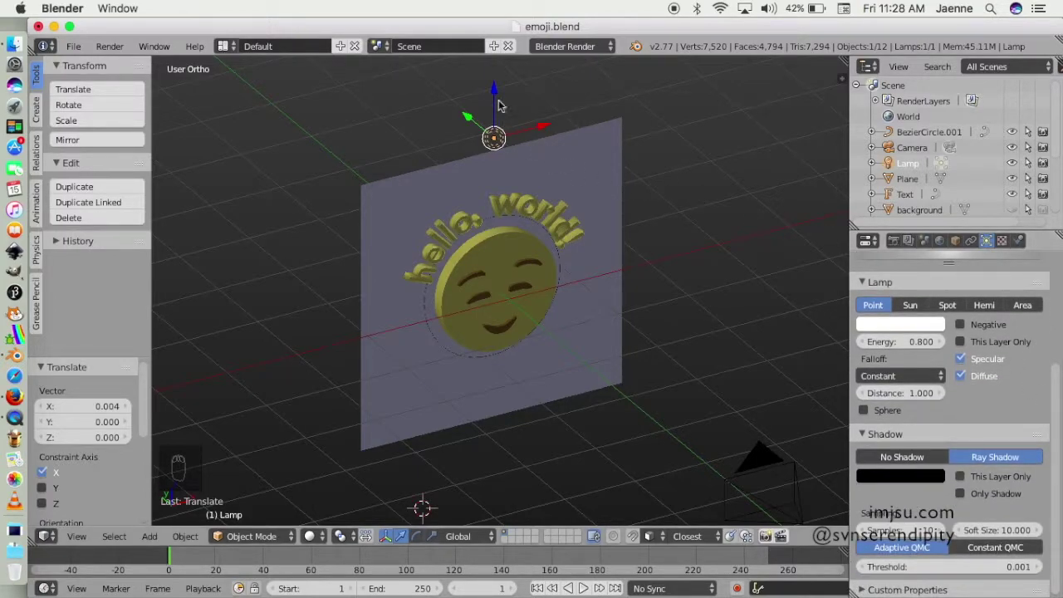
{"action": "key", "text": "g"}
{"action": "key", "text": "z"}
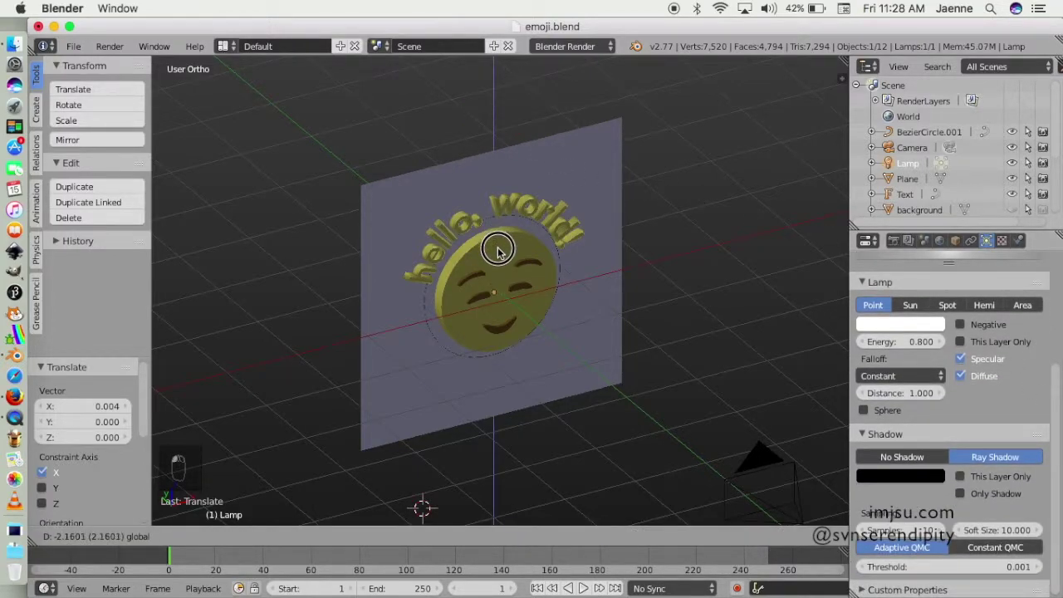
Lower the lamp and move it forward along Y in front of the emoji.
{"action": "left_click", "coordinate": [476, 274]}
{"action": "key", "text": "g"}
{"action": "key", "text": "y"}
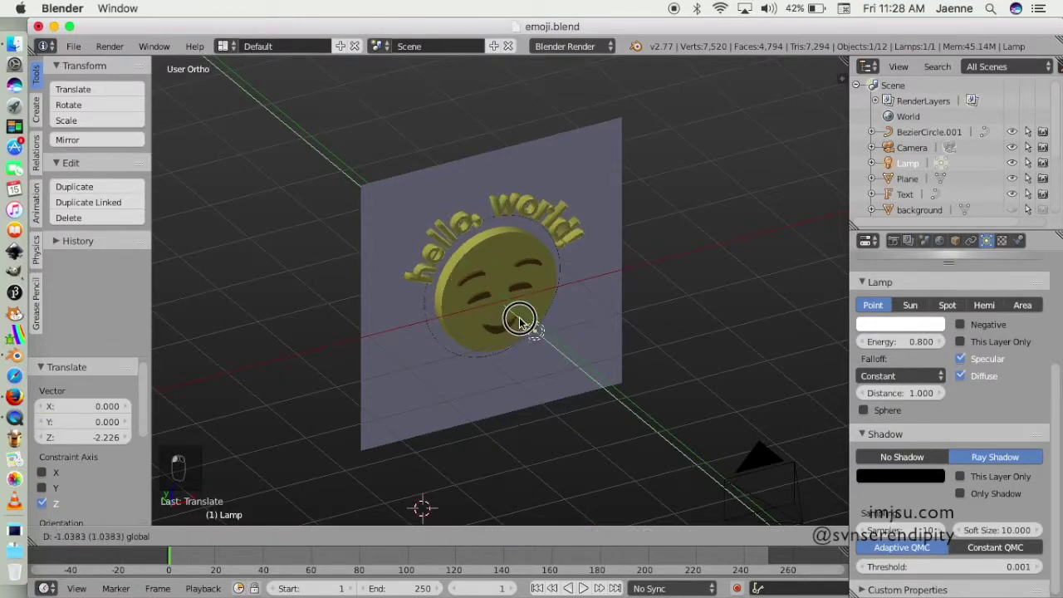
{"action": "left_click", "coordinate": [594, 346]}
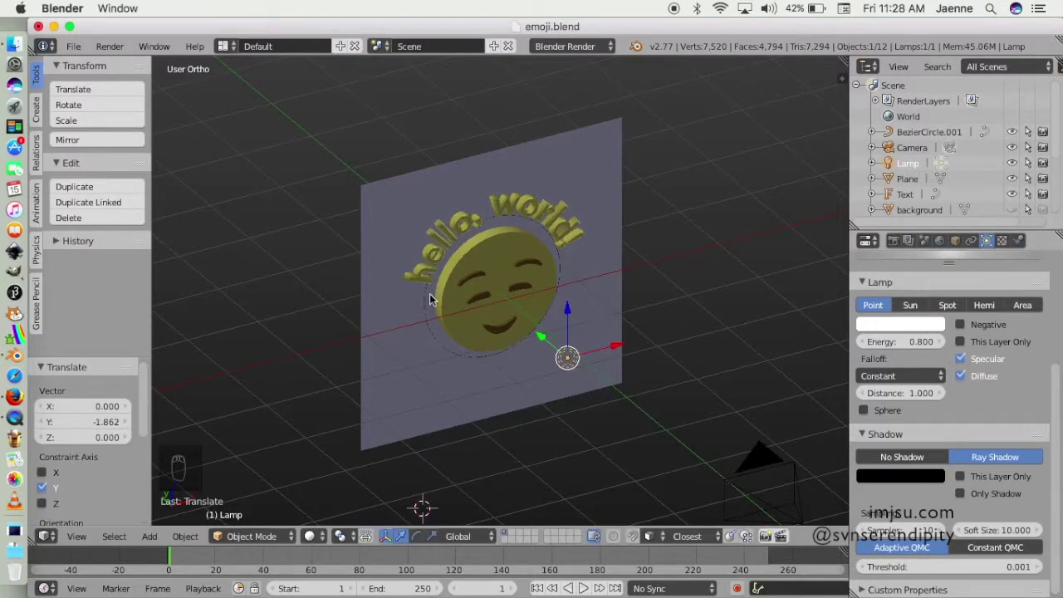
Orbit to an angled view and render an image to check the lighting.
{"action": "scroll", "coordinate": [429, 293], "scroll_direction": "down", "scroll_amount": 2}
{"action": "middle_click_drag", "start_coordinate": [340, 287], "coordinate": [370, 327]}
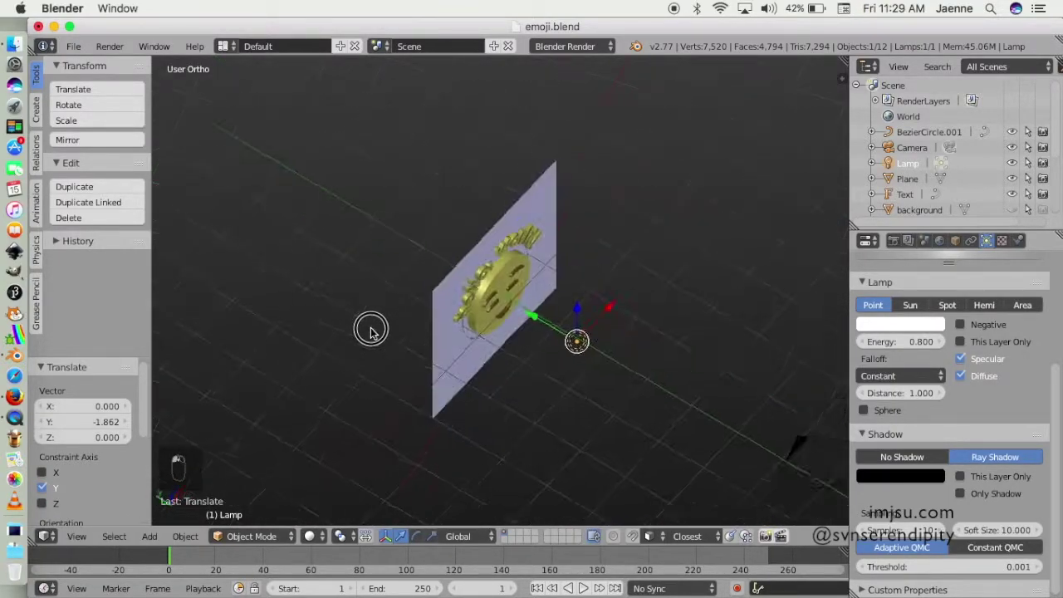
{"action": "left_click", "coordinate": [129, 47]}
{"action": "left_click", "coordinate": [124, 67]}
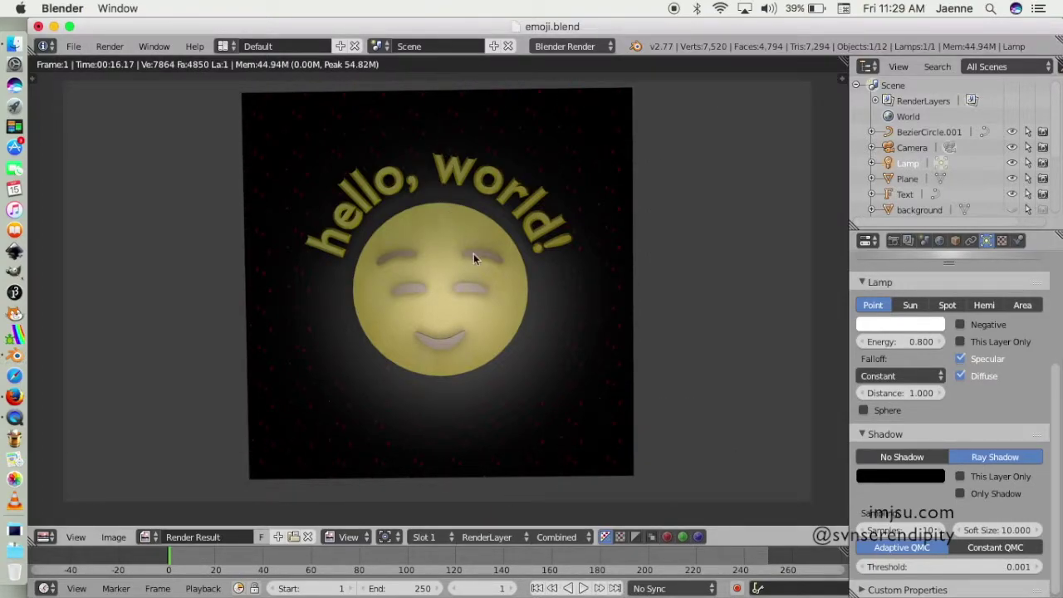
Slide the lamp along Y toward the plane and test-render the scene.
{"action": "key", "text": "Escape"}
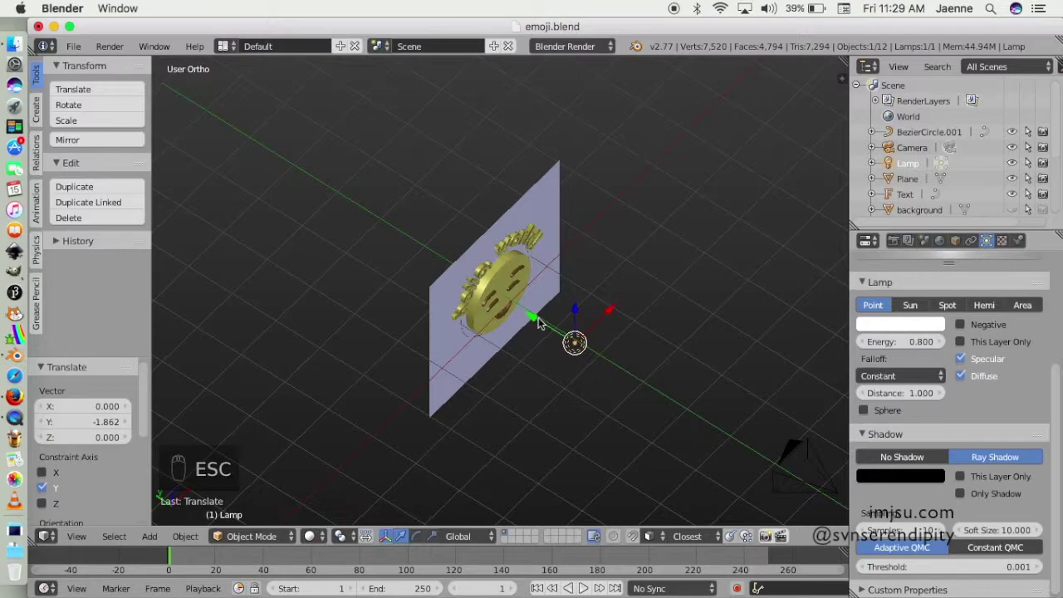
{"action": "left_click_drag", "start_coordinate": [537, 324], "coordinate": [509, 306]}
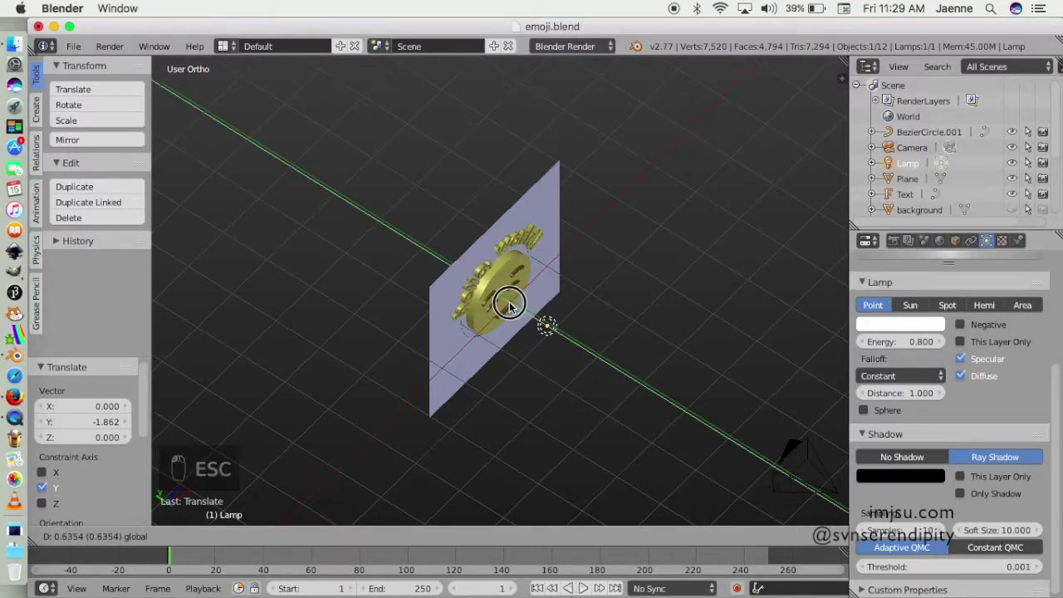
{"action": "left_click", "coordinate": [109, 46]}
{"action": "left_click", "coordinate": [117, 65]}
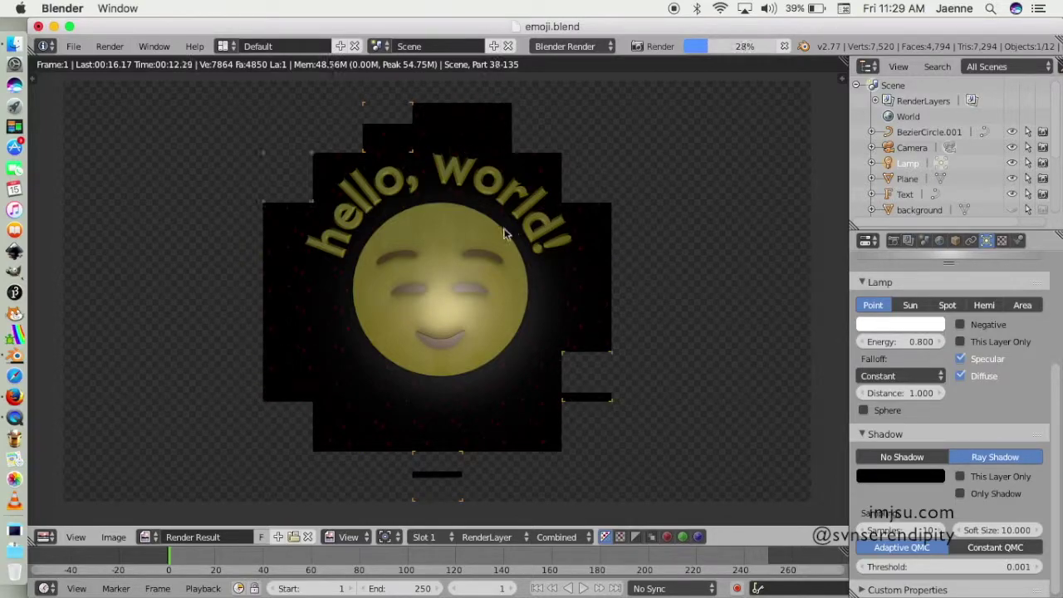
{"action": "key", "text": "Escape"}
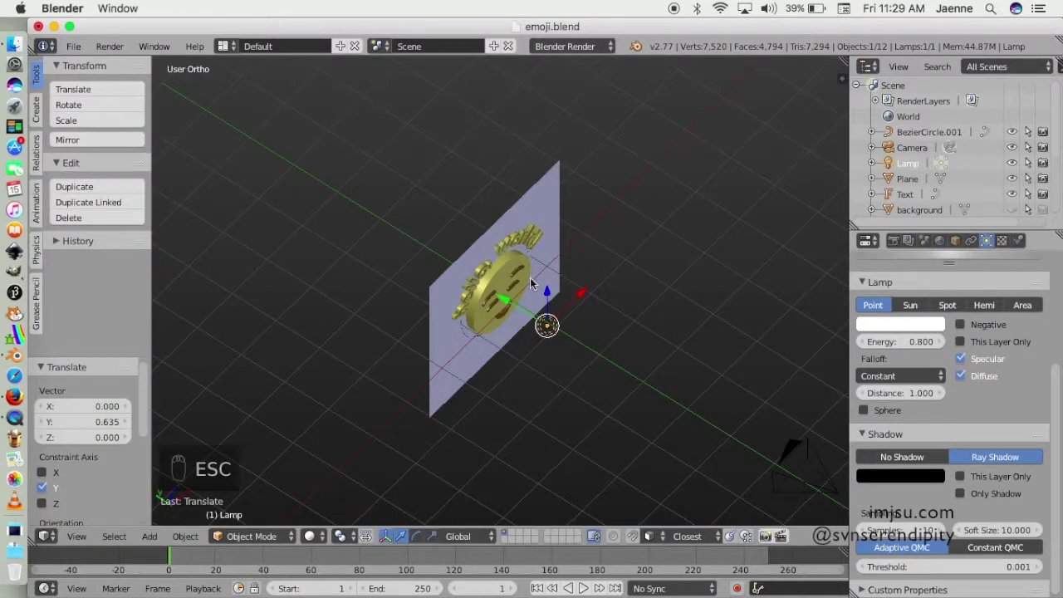
Raise the lamp high along Z and shift it along Y, then re-render the dimmer face.
{"action": "left_click_drag", "start_coordinate": [551, 294], "coordinate": [544, 219]}
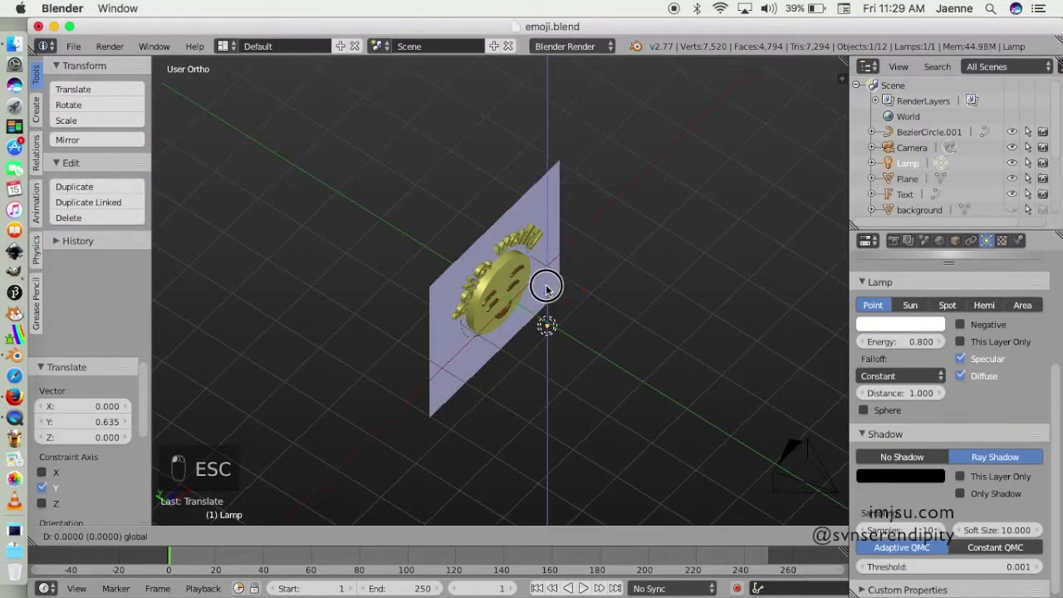
{"action": "left_click", "coordinate": [545, 219]}
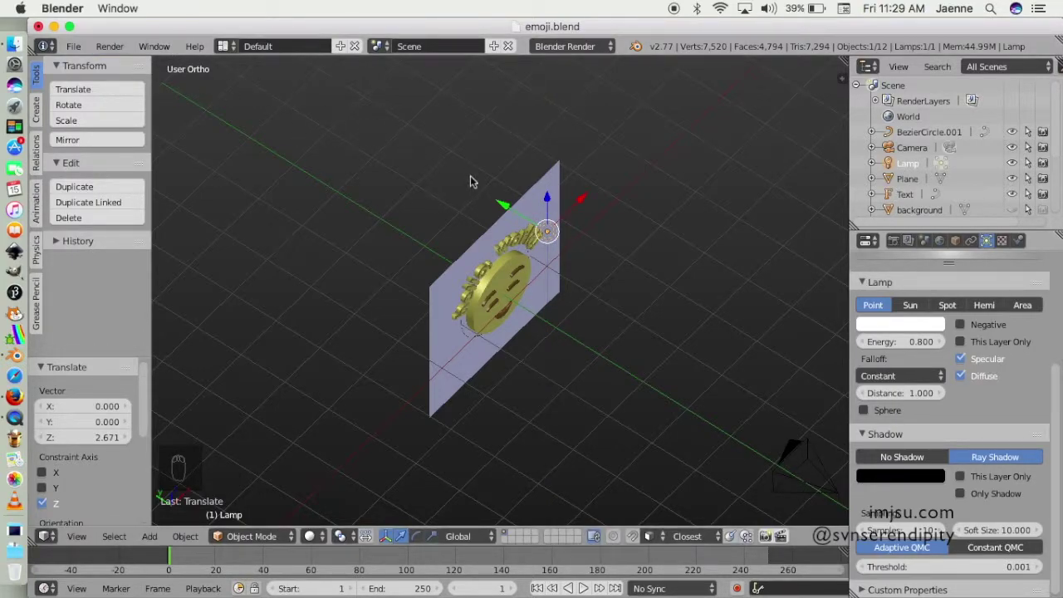
{"action": "left_click_drag", "start_coordinate": [506, 208], "coordinate": [475, 190]}
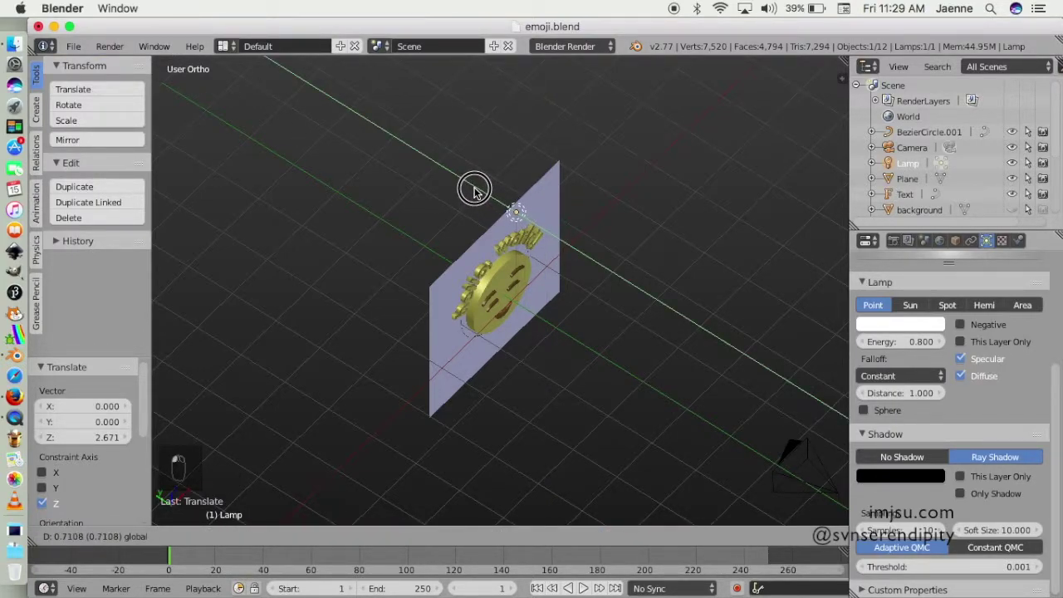
{"action": "left_click", "coordinate": [110, 46]}
{"action": "left_click", "coordinate": [125, 65]}
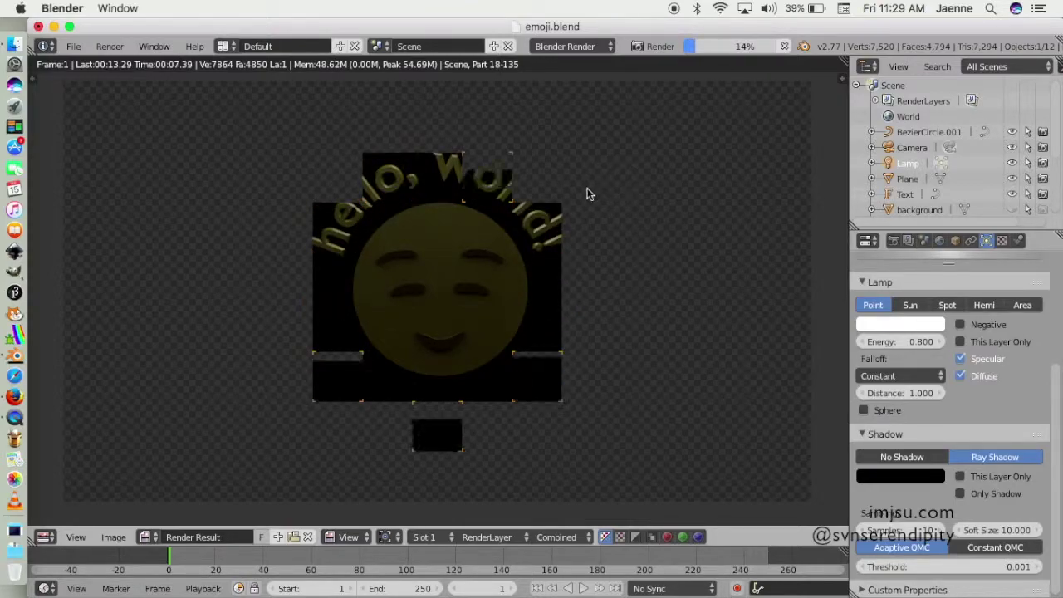
{"action": "scroll", "coordinate": [556, 282], "scroll_direction": "down", "scroll_amount": 3}
{"action": "scroll", "coordinate": [552, 284], "scroll_direction": "up", "scroll_amount": 3}
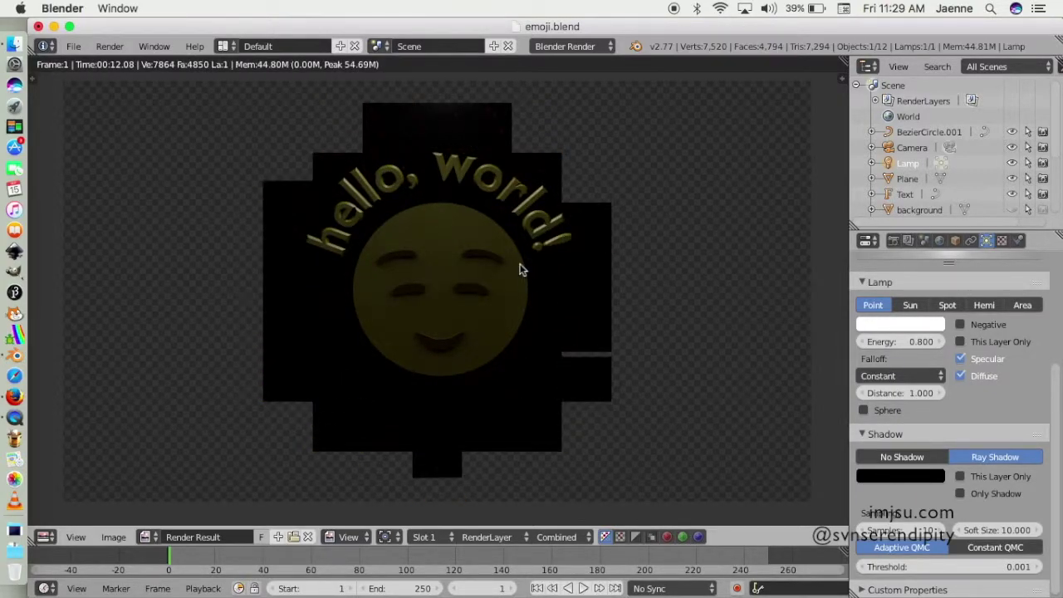
{"action": "key", "text": "Escape"}
From top and front views, nudge the lamp along Y, lower it toward the emoji, and test-render.
{"action": "key", "text": "KP_7"}
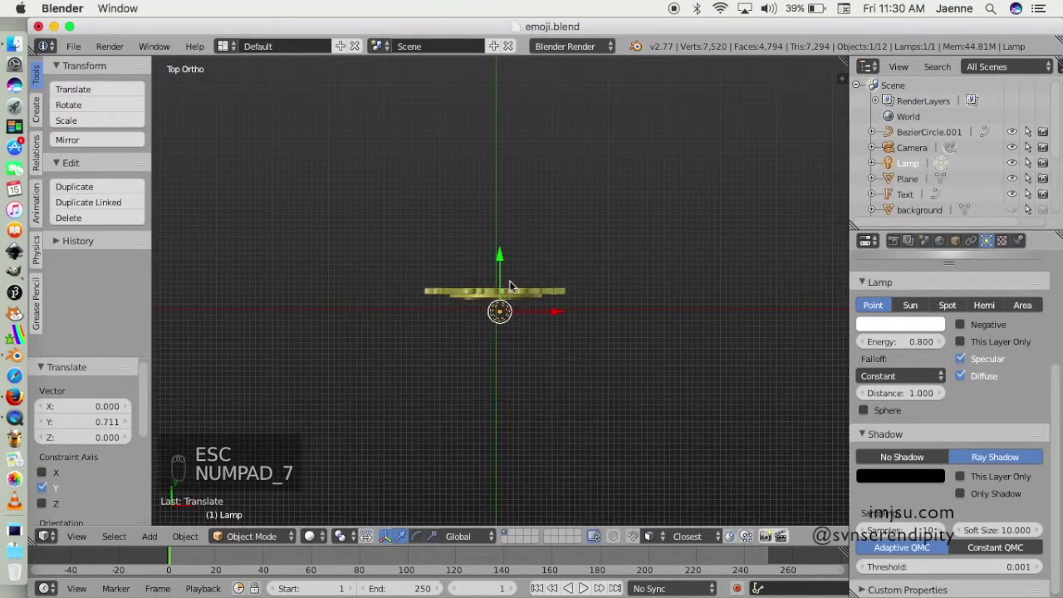
{"action": "left_click_drag", "start_coordinate": [501, 266], "coordinate": [498, 263]}
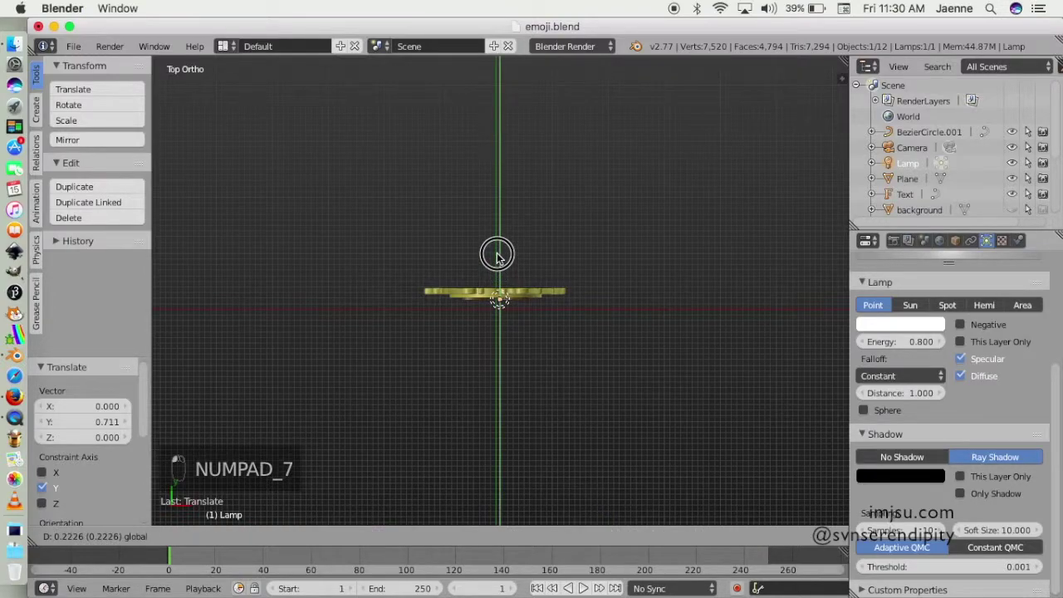
{"action": "key", "text": "KP_1"}
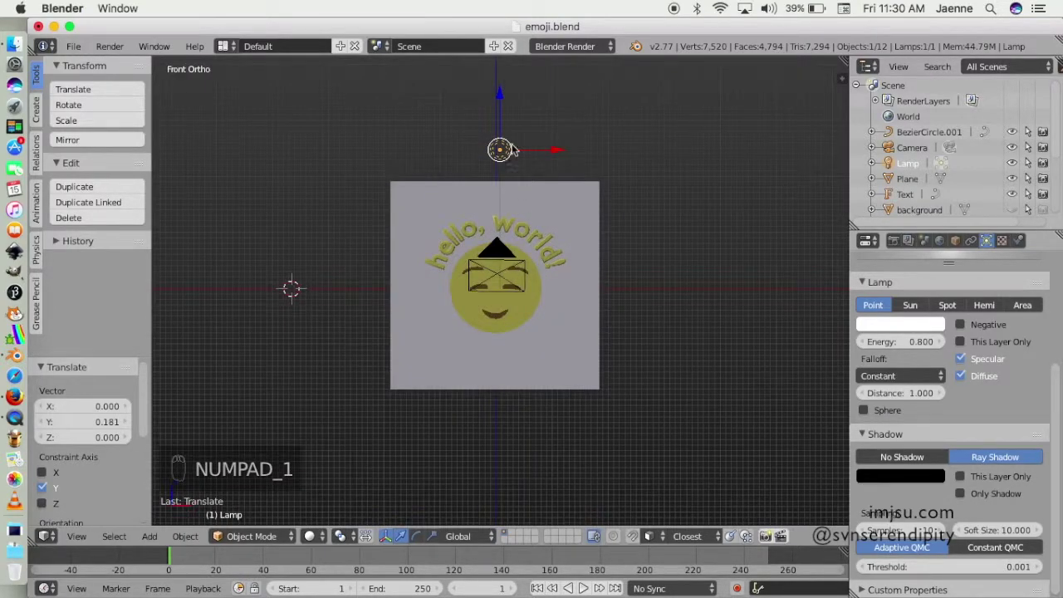
{"action": "left_click_drag", "start_coordinate": [497, 98], "coordinate": [494, 142]}
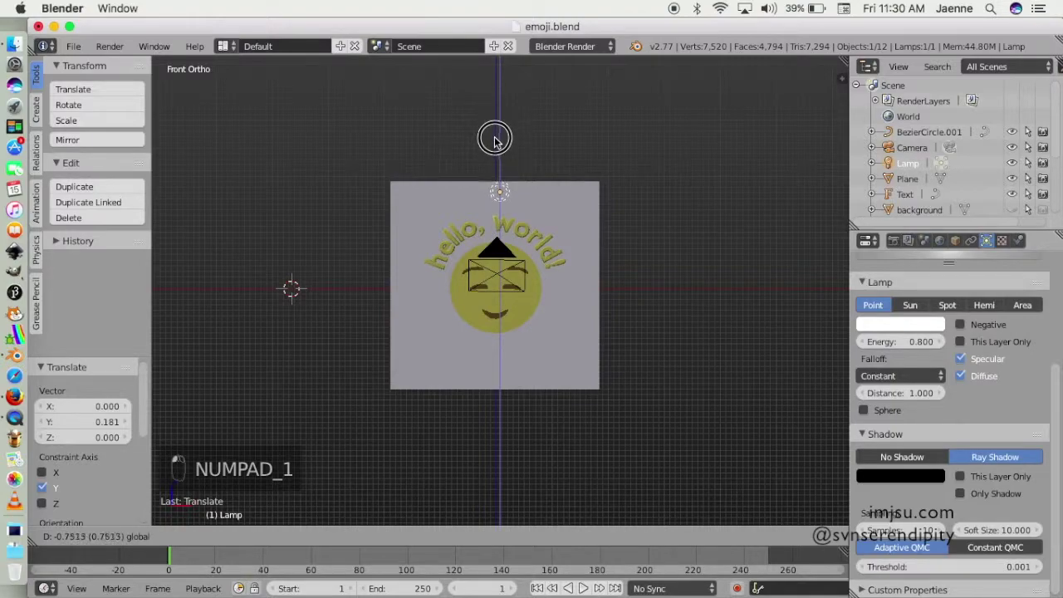
{"action": "left_click_drag", "start_coordinate": [494, 141], "coordinate": [493, 138]}
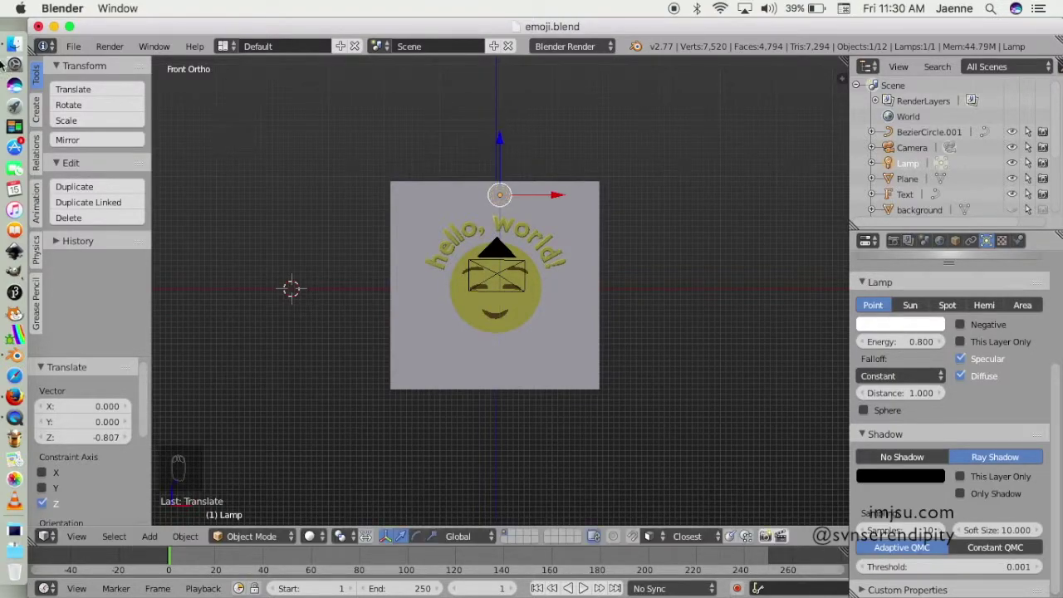
{"action": "left_click", "coordinate": [112, 47]}
{"action": "left_click", "coordinate": [122, 64]}
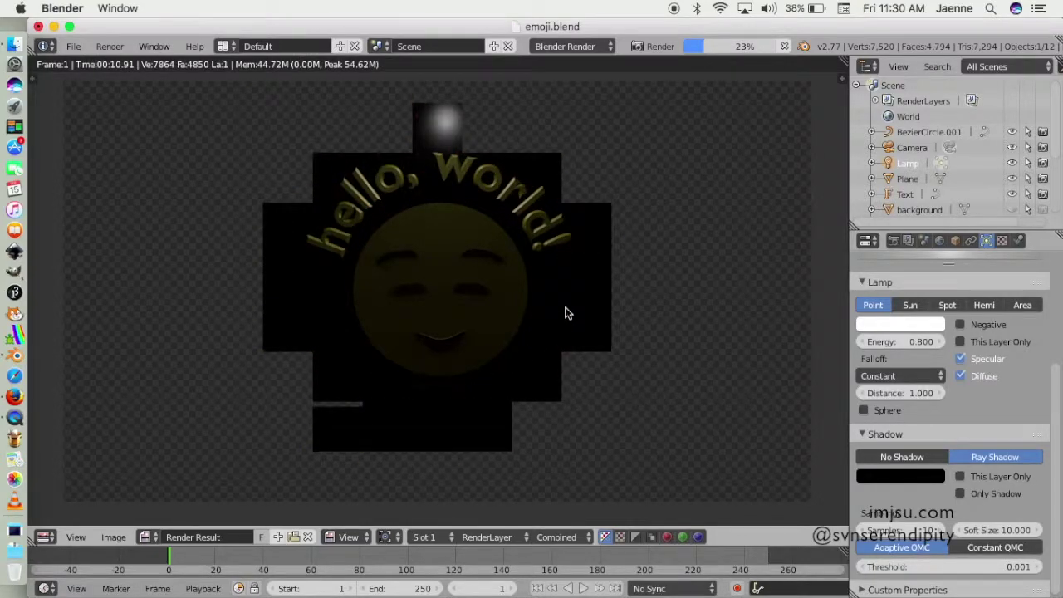
{"action": "key", "text": "Escape"}
Lower the lamp to the emoji's centre, test-render, then shift it slightly along Y.
{"action": "left_click_drag", "start_coordinate": [499, 140], "coordinate": [494, 228]}
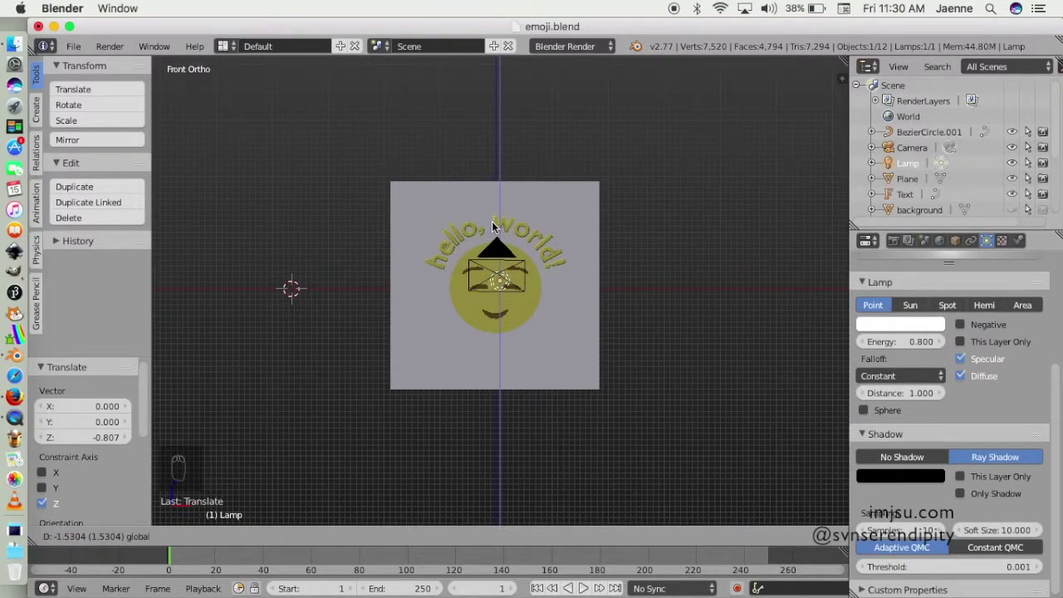
{"action": "left_click", "coordinate": [110, 46]}
{"action": "left_click", "coordinate": [118, 68]}
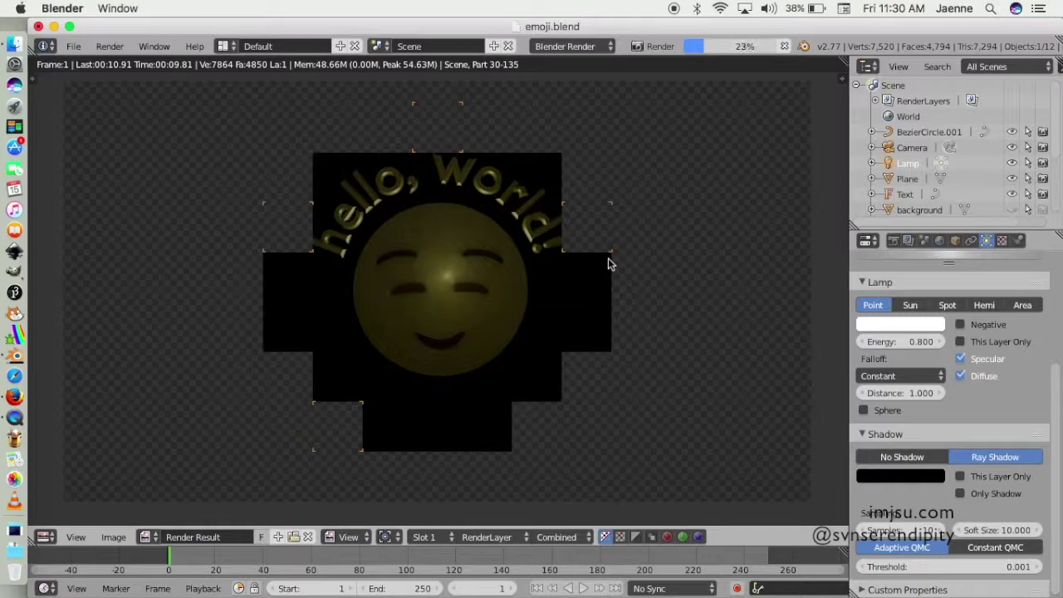
{"action": "key", "text": "Escape"}
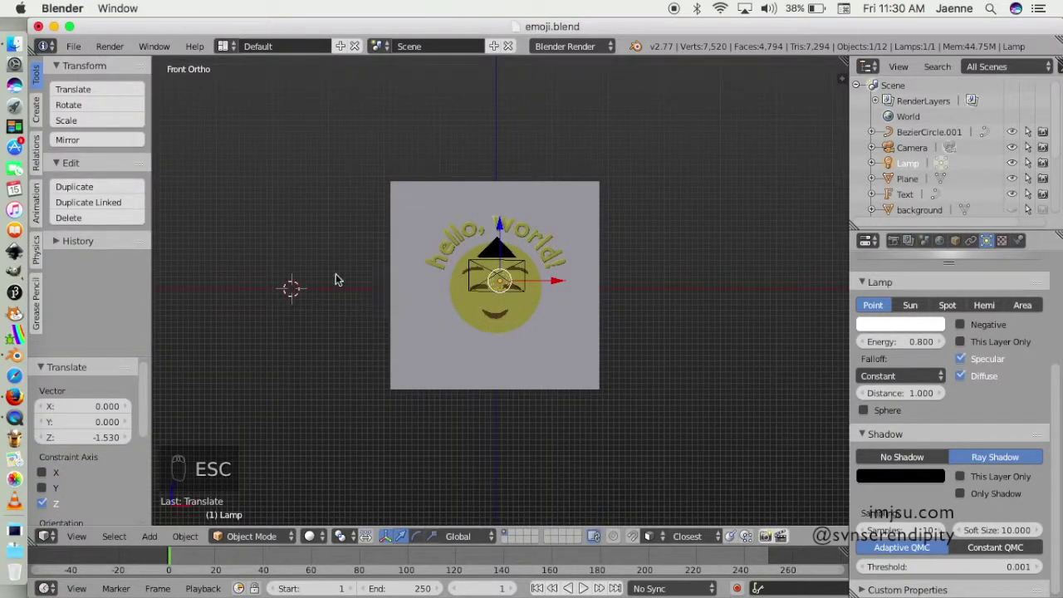
{"action": "mouse_move", "coordinate": [336, 280]}
{"action": "middle_mouse_down"}
{"action": "mouse_move", "coordinate": [399, 329]}
{"action": "mouse_move", "coordinate": [422, 245]}
{"action": "middle_mouse_up"}
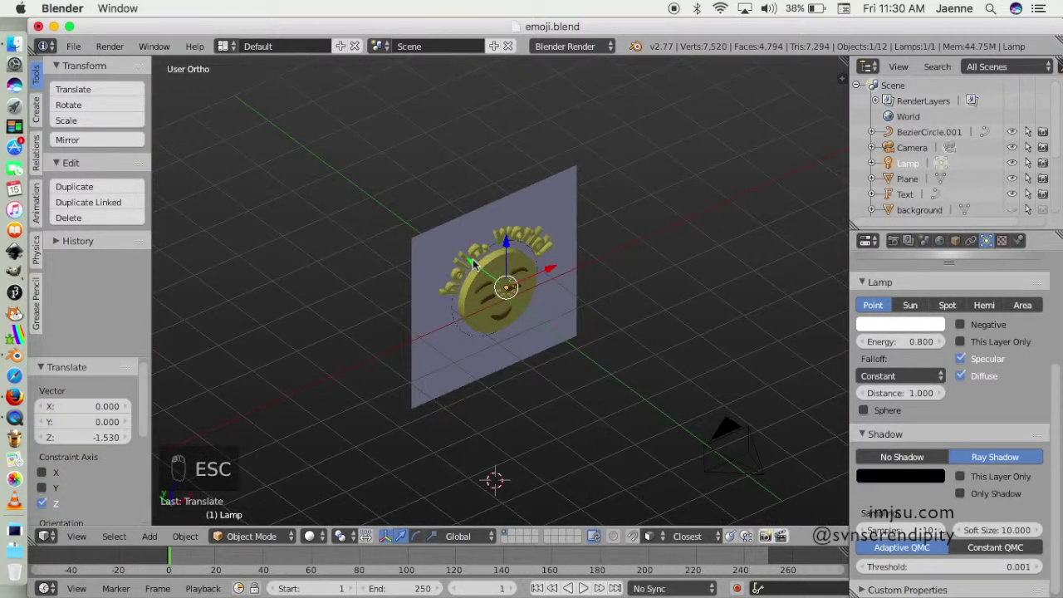
{"action": "left_click_drag", "start_coordinate": [474, 264], "coordinate": [484, 271]}
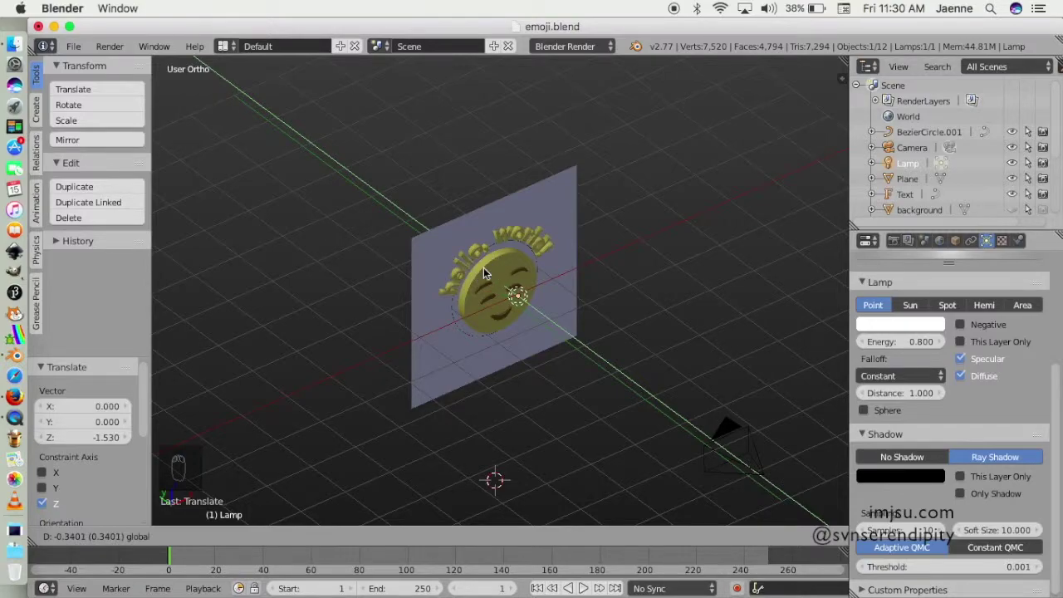
{"action": "left_click", "coordinate": [109, 45]}
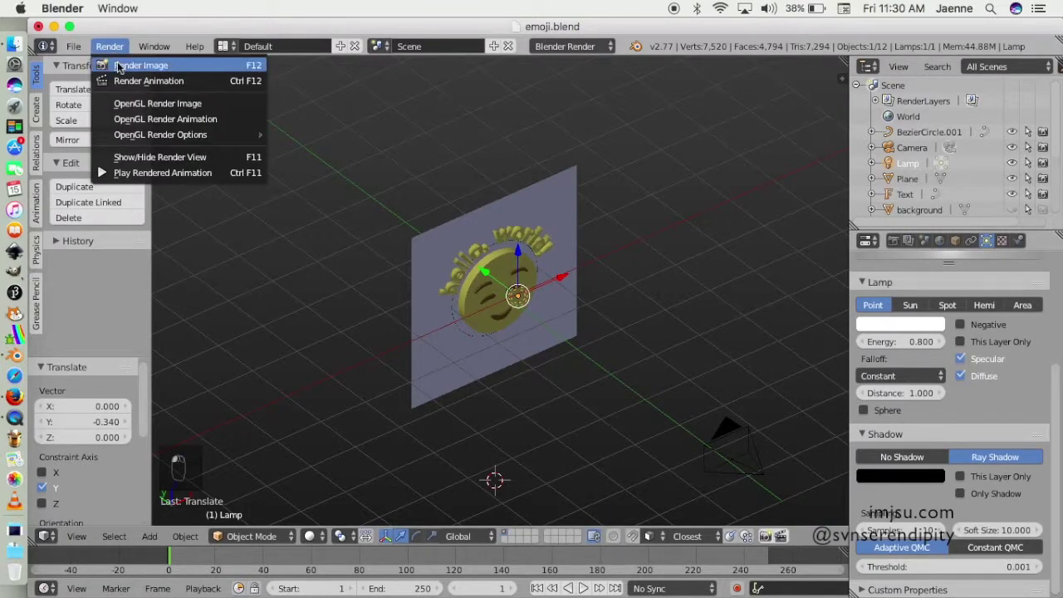
Render the final image: a centre-lit emoji under arched gold 'hello, world!' lettering.
{"action": "left_click", "coordinate": [141, 66]}
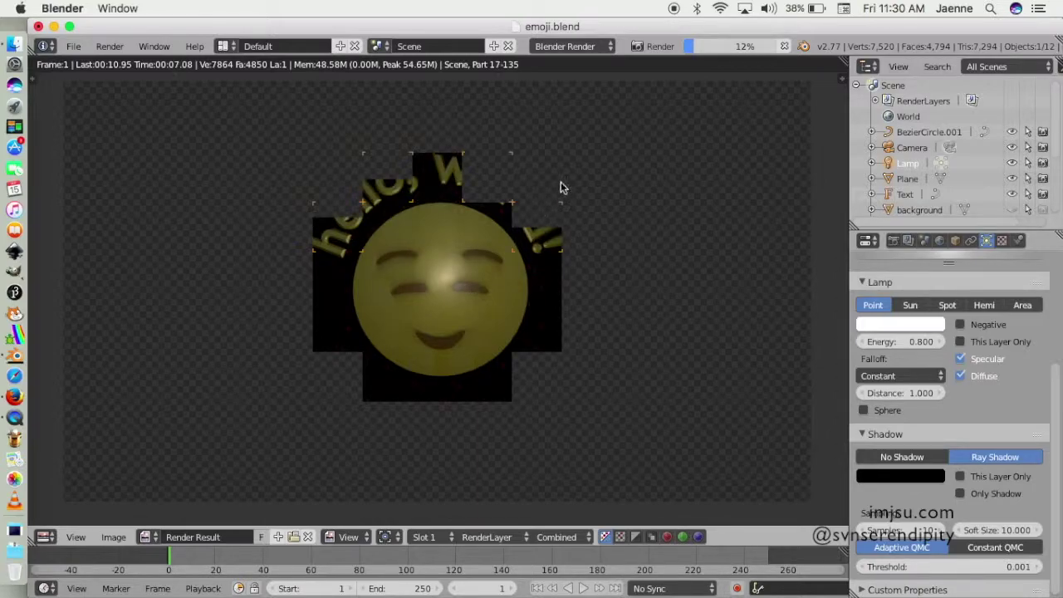
{"action": "scroll", "coordinate": [536, 240], "scroll_direction": "down", "scroll_amount": 3}
{"action": "scroll", "coordinate": [537, 240], "scroll_direction": "up", "scroll_amount": 2}
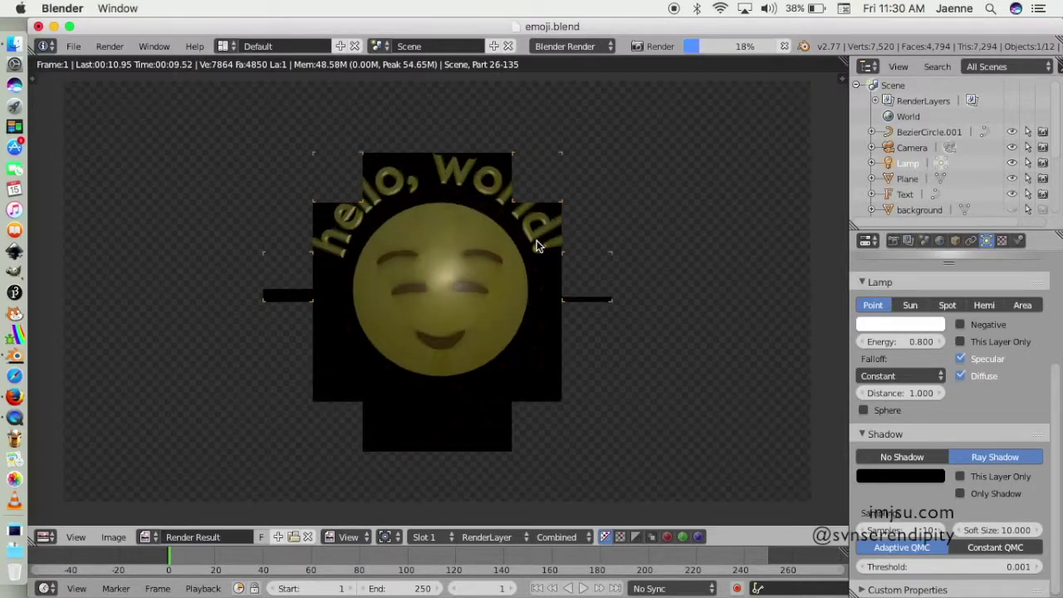
{"action": "scroll", "coordinate": [498, 274], "scroll_direction": "down", "scroll_amount": 1}
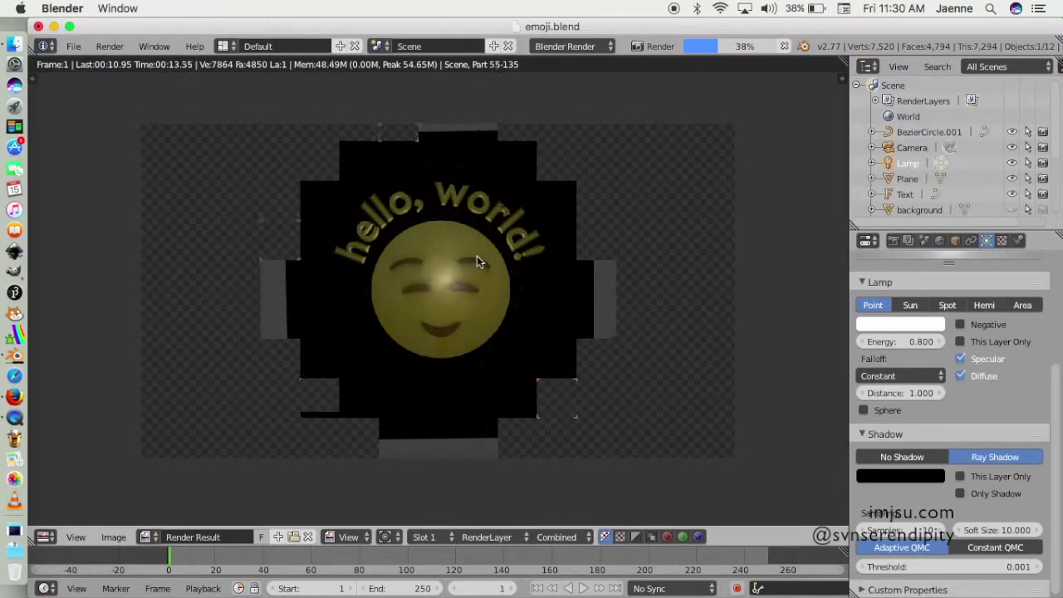
{"action": "scroll", "coordinate": [478, 258], "scroll_direction": "up", "scroll_amount": 1}
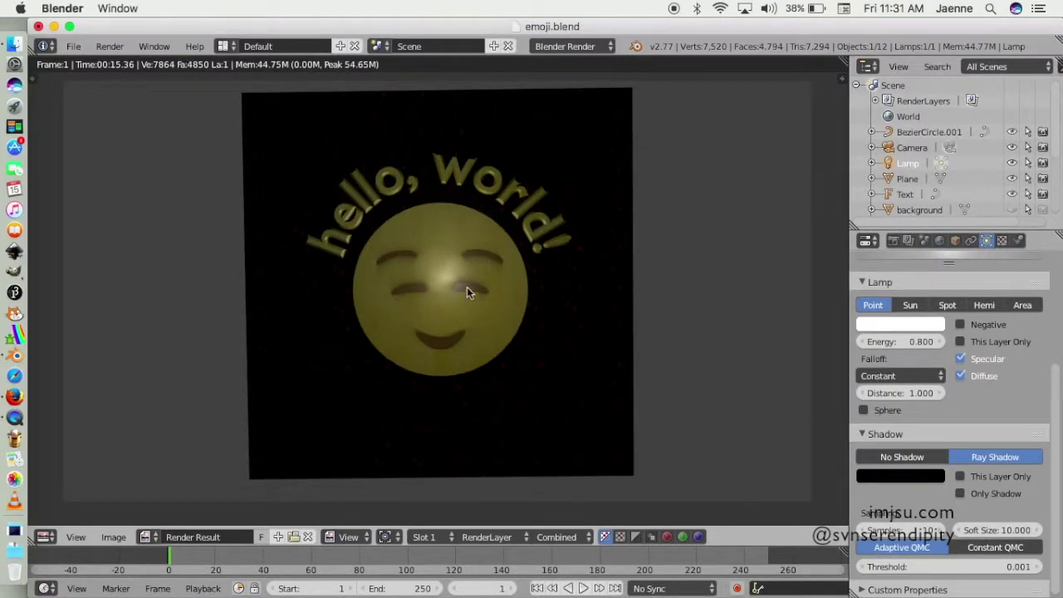